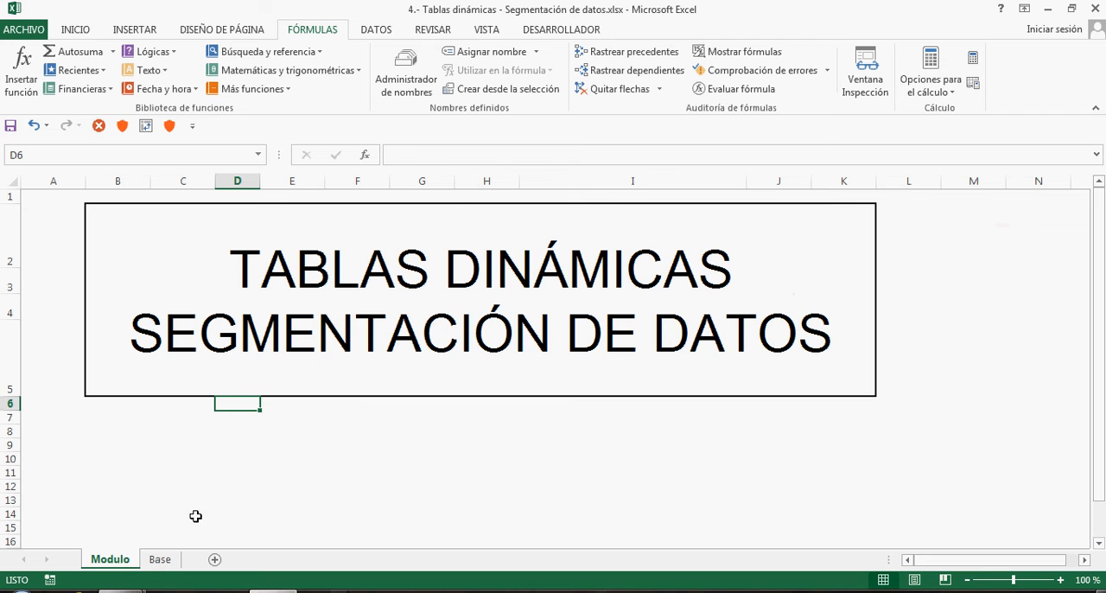
On the Base sheet, select the whole data table from A1 to its last cell and name the range BASE_EXPORTACION
left_click(160, 560)
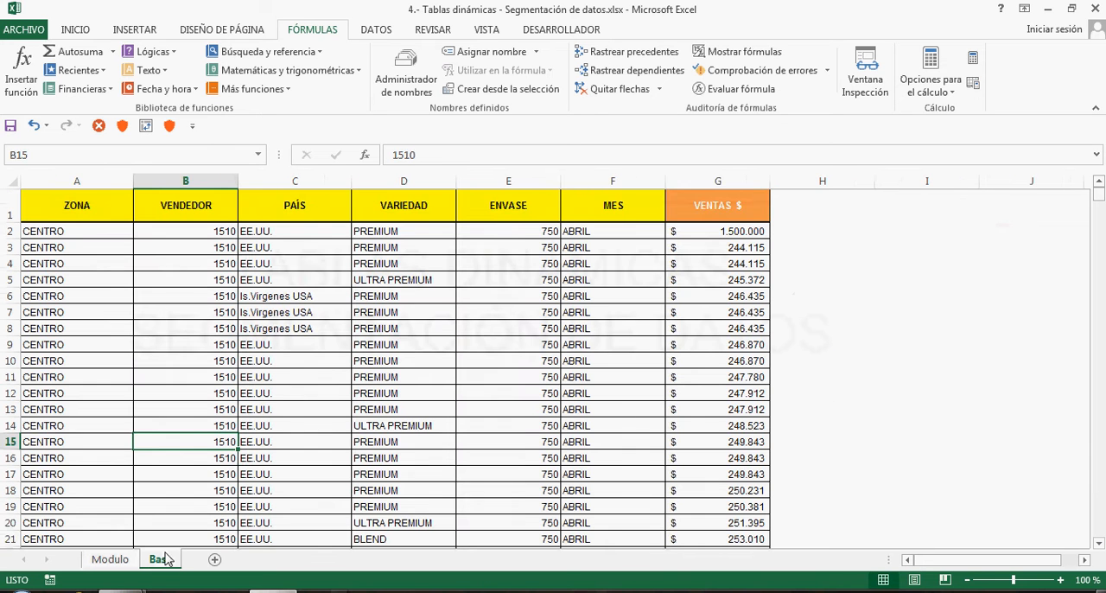
left_click(91, 211)
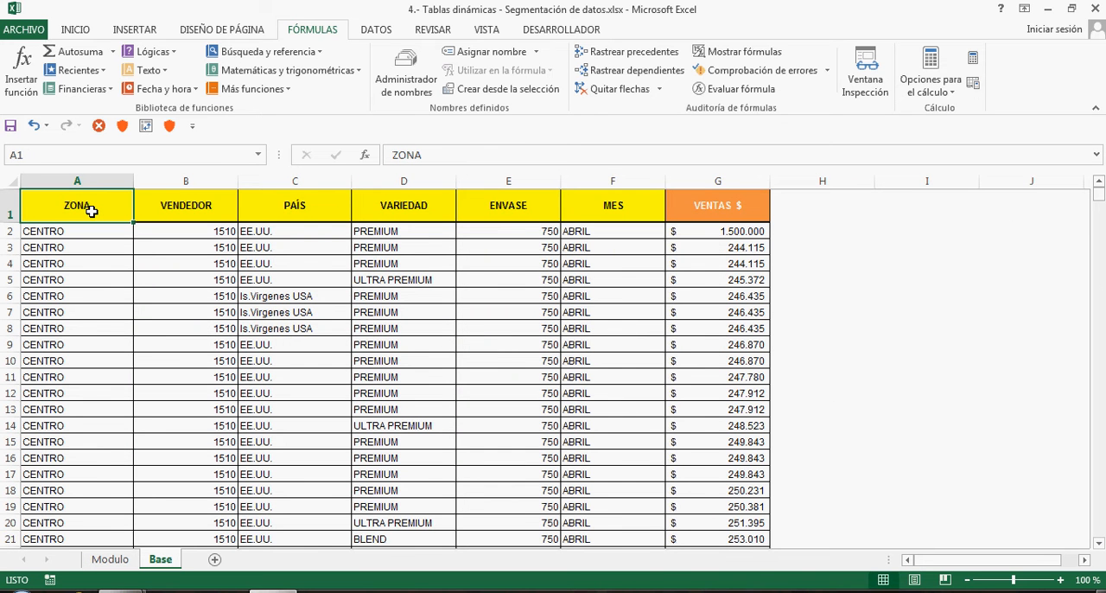
key("ctrl+shift+End")
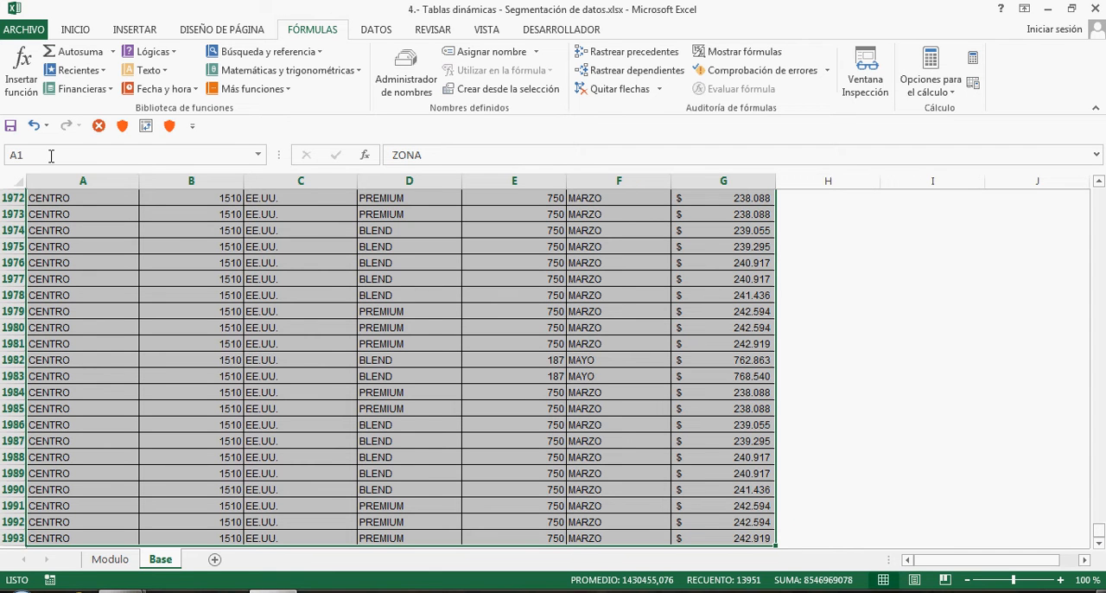
left_click(21, 155)
type("BASE_EXPORTACIO")
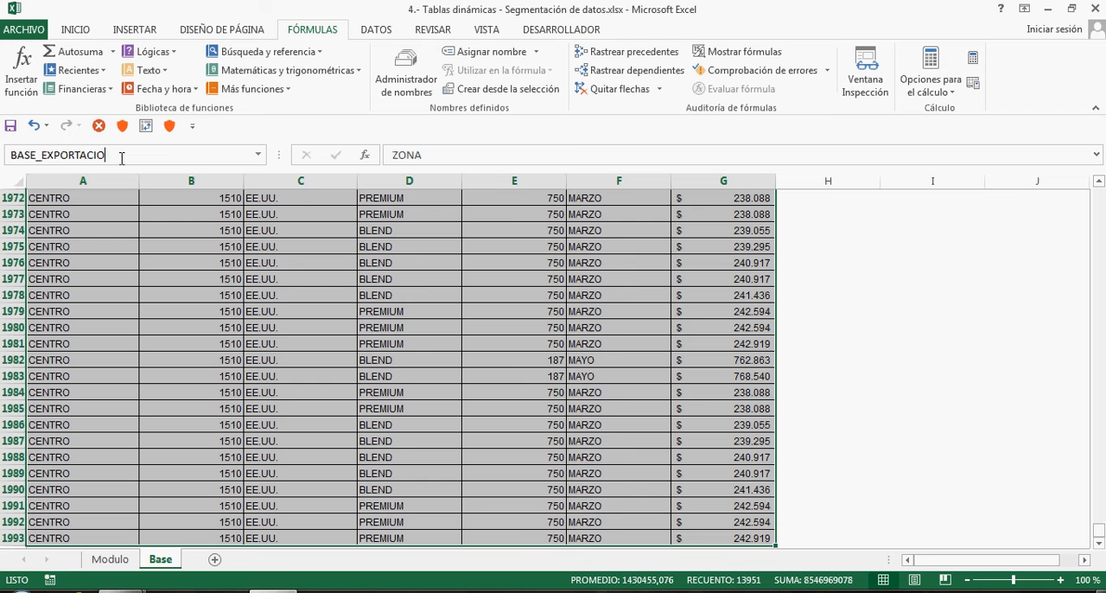
type("N")
key("Return")
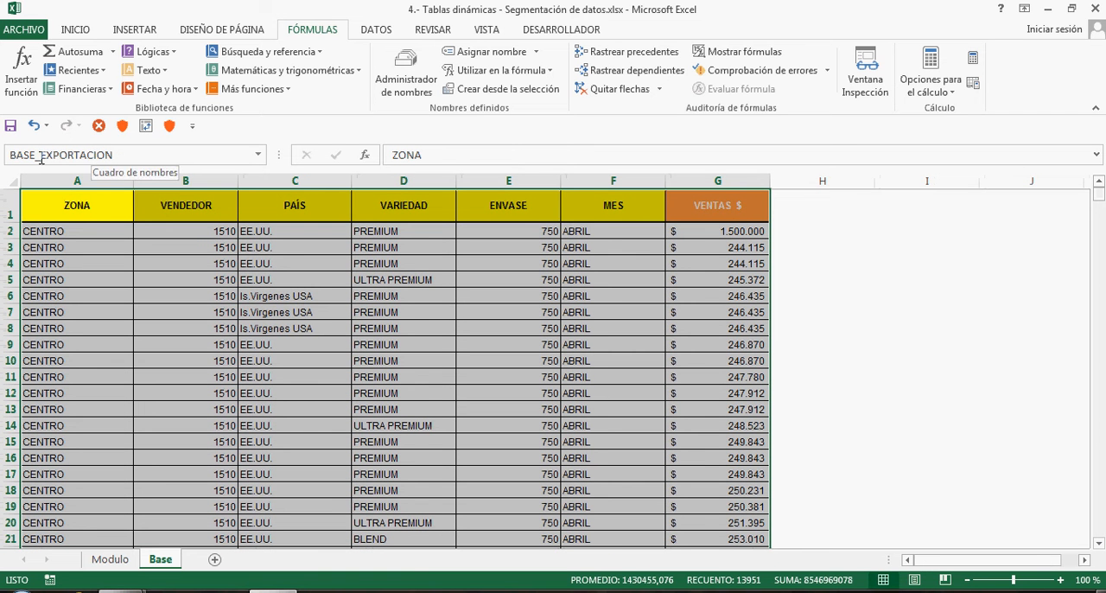
Recall the named range BASE_EXPORTACION to check which cells of the Base sheet it covers
left_click(251, 327)
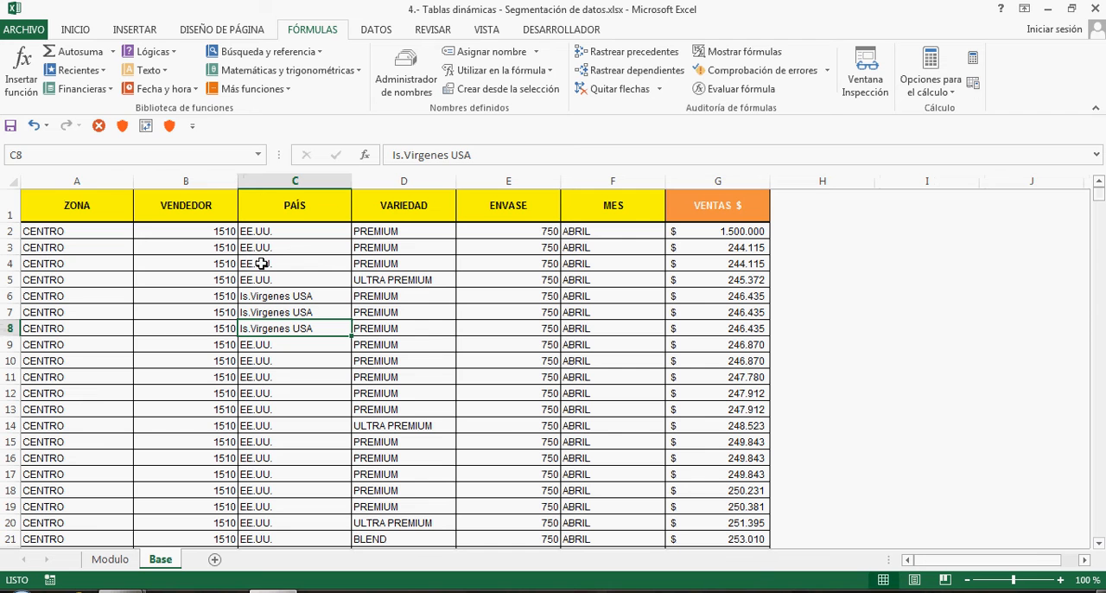
left_click(258, 156)
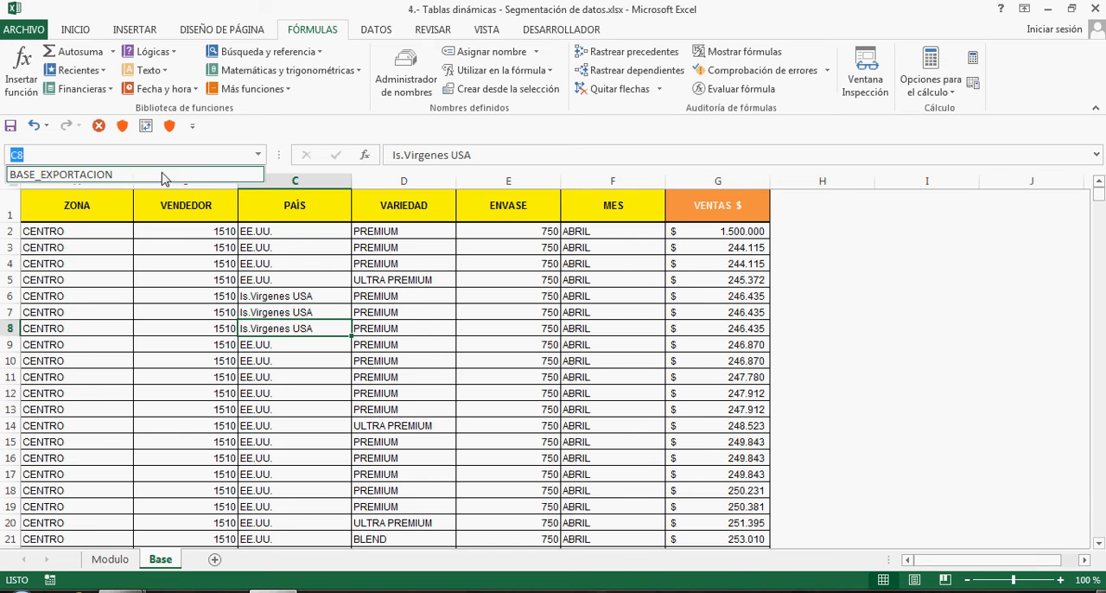
left_click(164, 176)
scroll(372, 337, "down", 20)
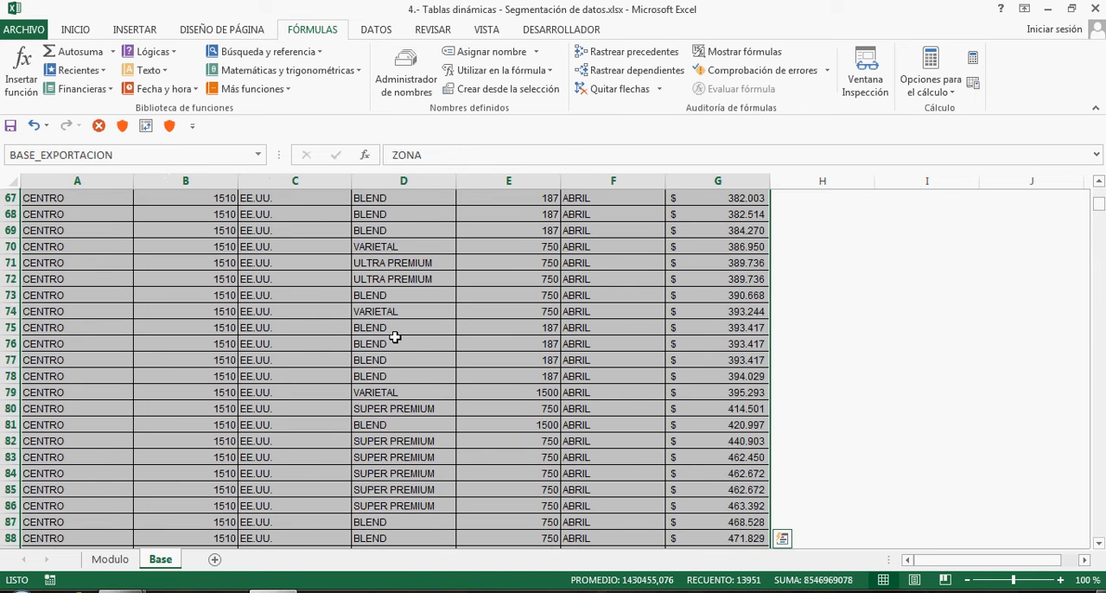
scroll(395, 338, "up", 20)
left_click(343, 311)
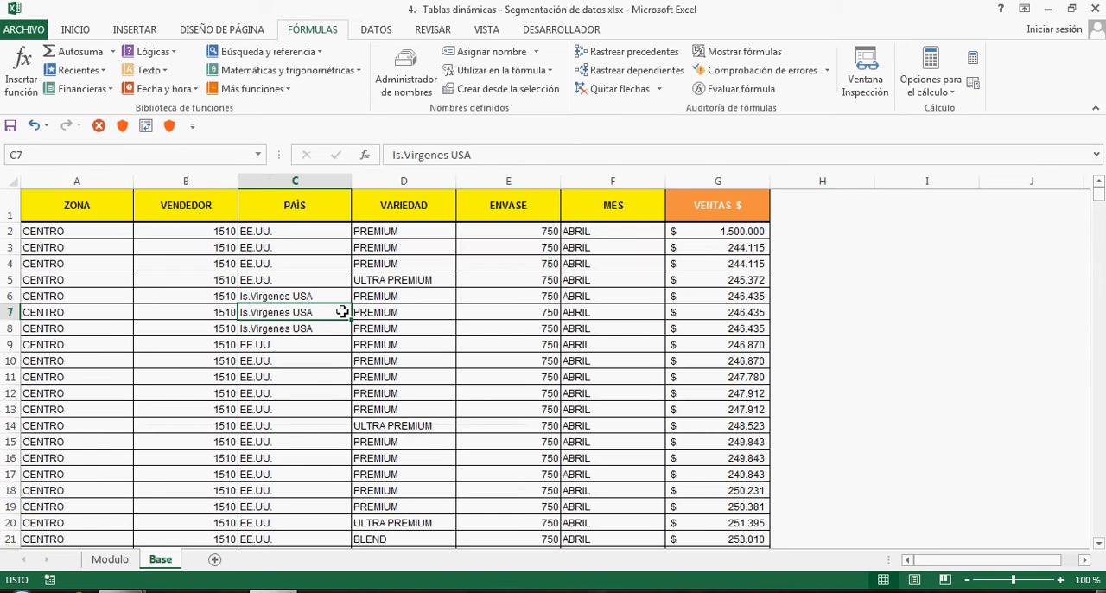
Add a new sheet and create a pivot table at its cell B3, using BASE_EXPORTACION as the source range
left_click(216, 561)
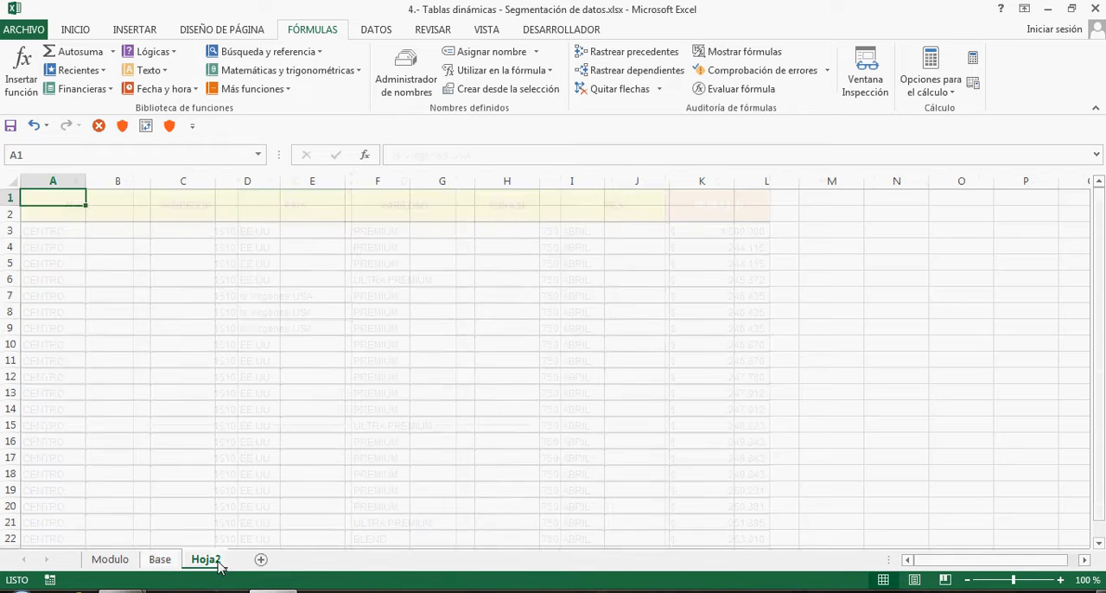
left_click(115, 231)
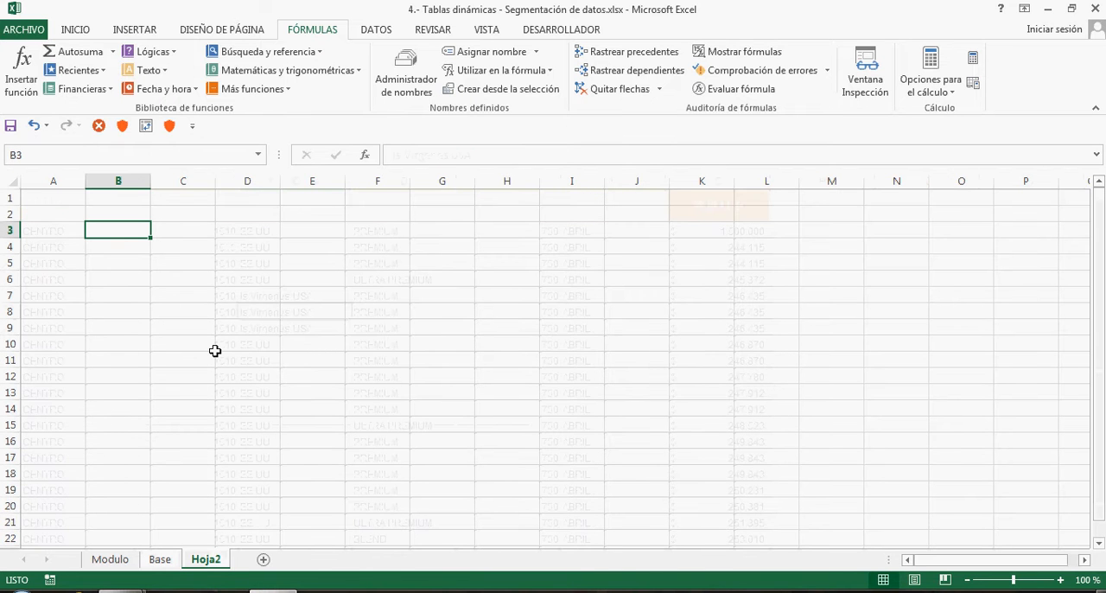
left_click(151, 32)
left_click(29, 57)
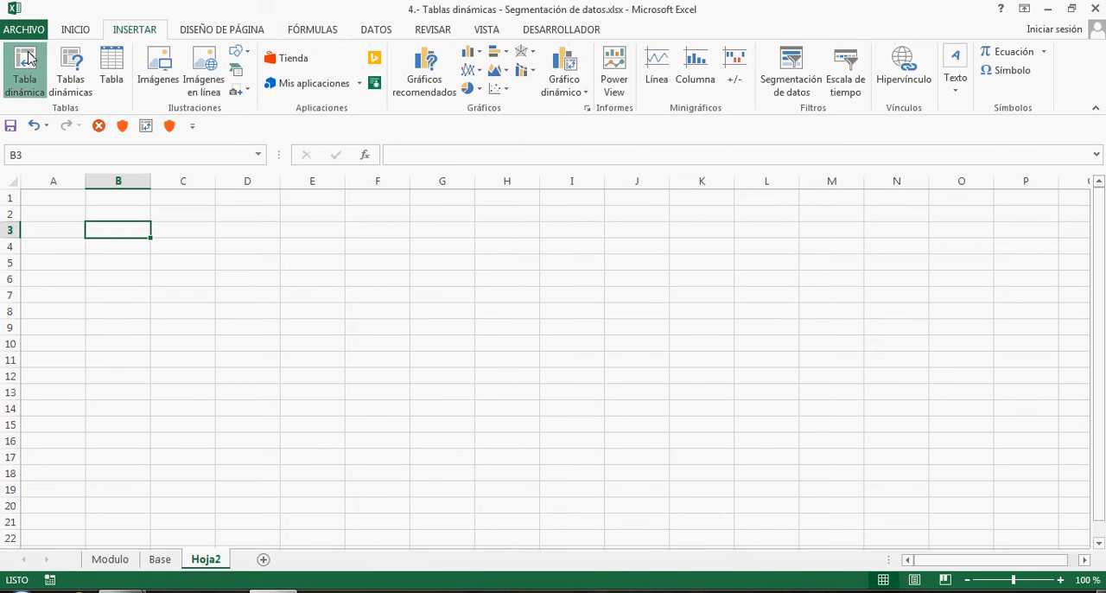
left_click_drag(471, 192, 595, 203)
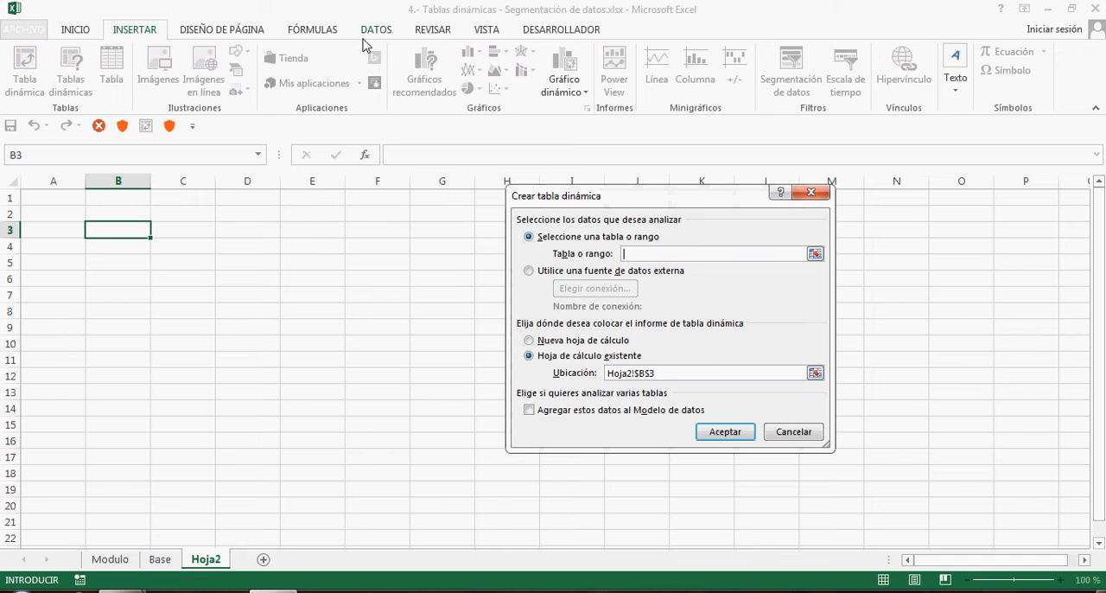
left_click(318, 37)
left_click(484, 70)
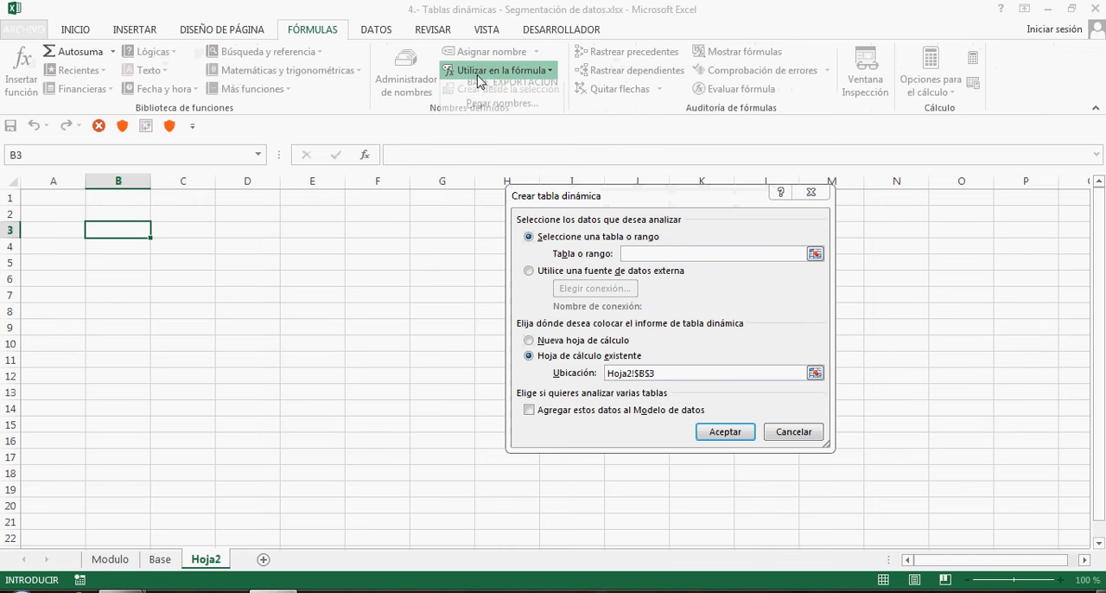
left_click(479, 91)
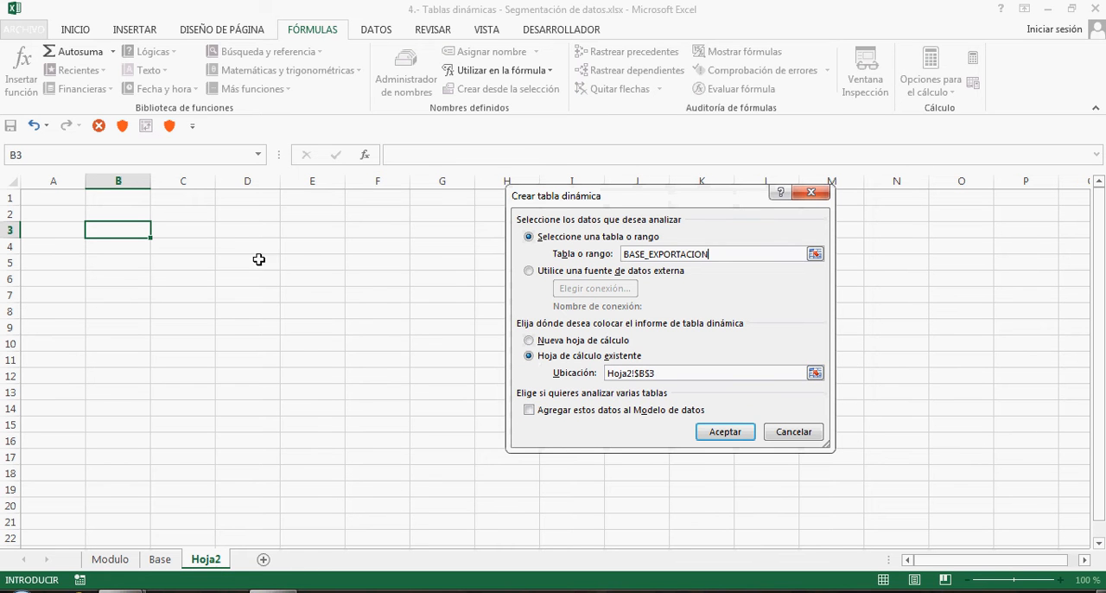
left_click(717, 434)
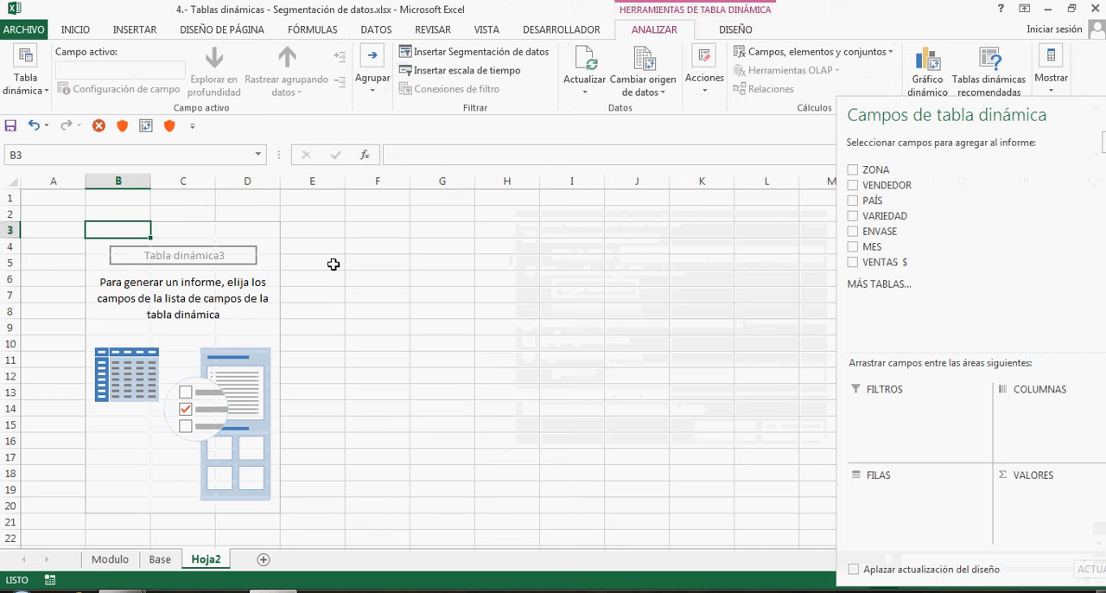
Review the Base sheet's columns from ZONA to VENTAS $, comparing the descriptive headers with the sales amount column
left_click(160, 559)
left_click(186, 181)
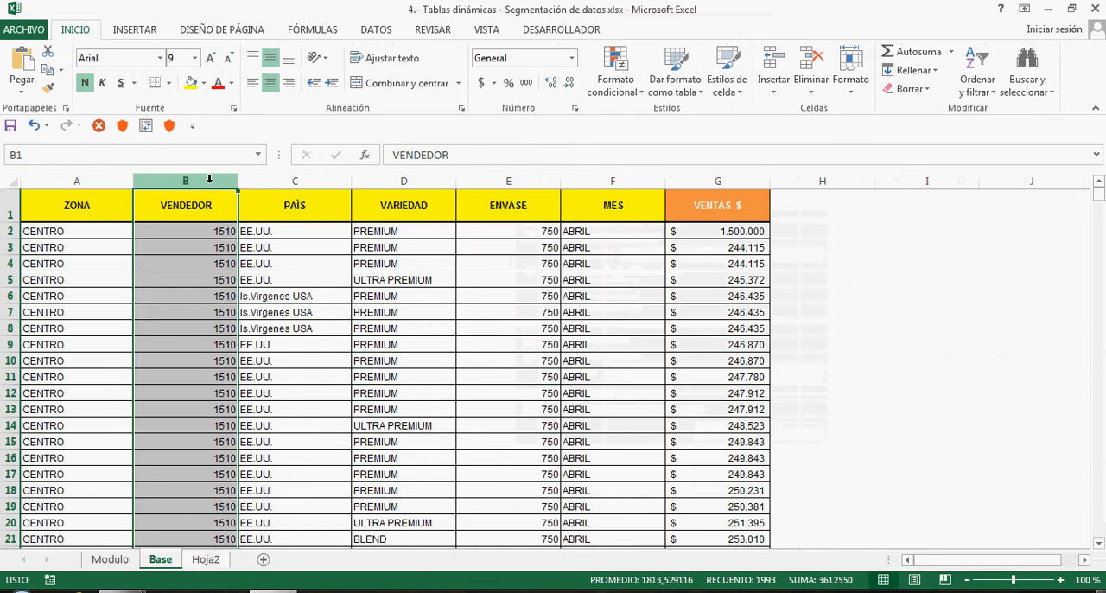
left_click(77, 180)
left_click(181, 180)
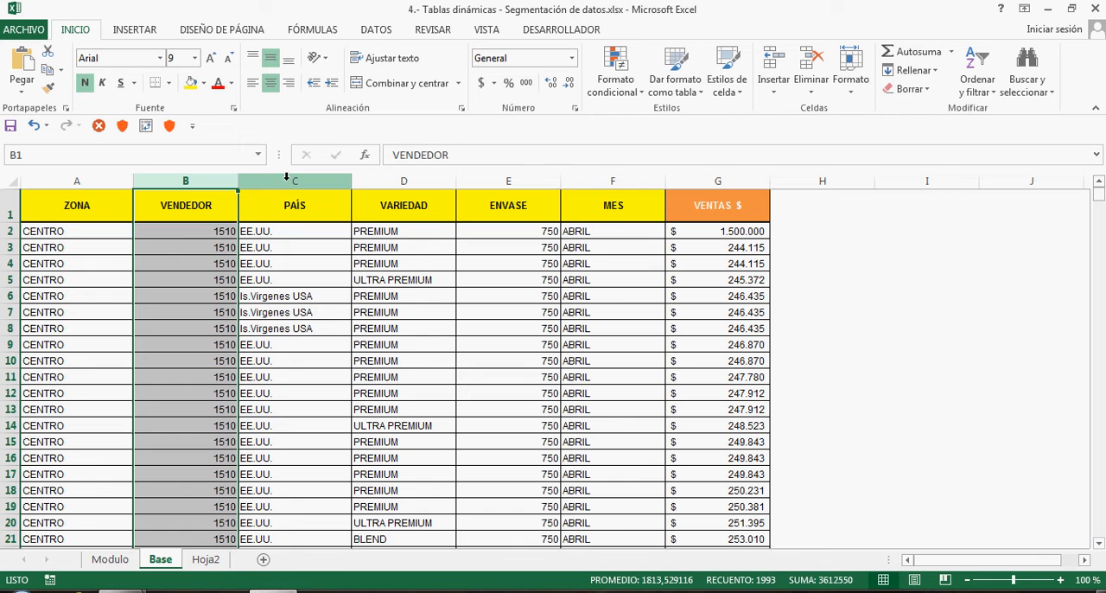
left_click(291, 181)
left_click(402, 180)
left_click(506, 181)
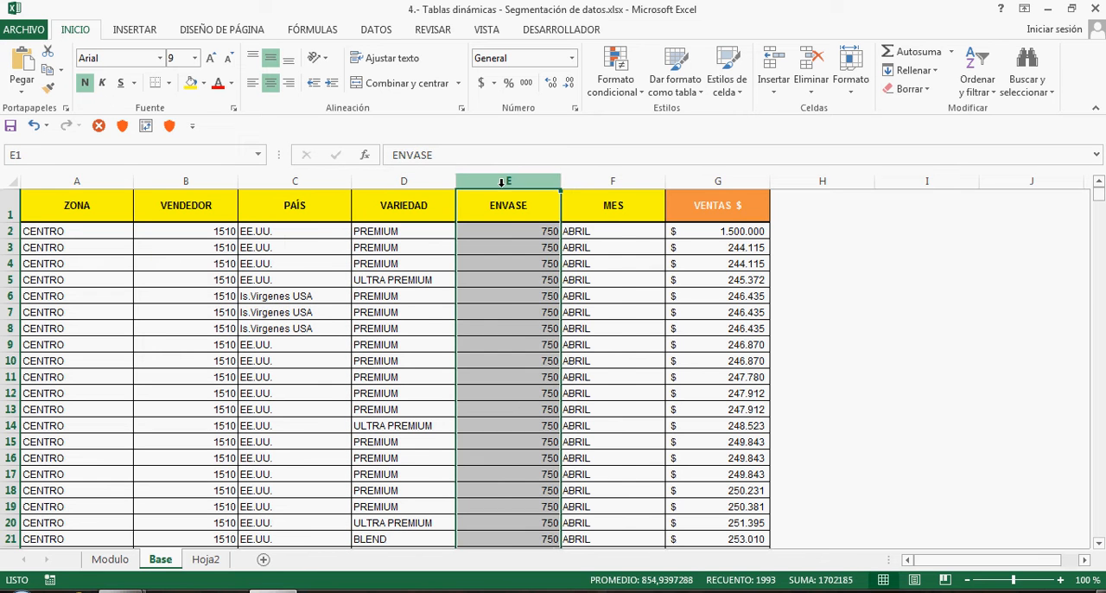
left_click(596, 182)
left_click(714, 183)
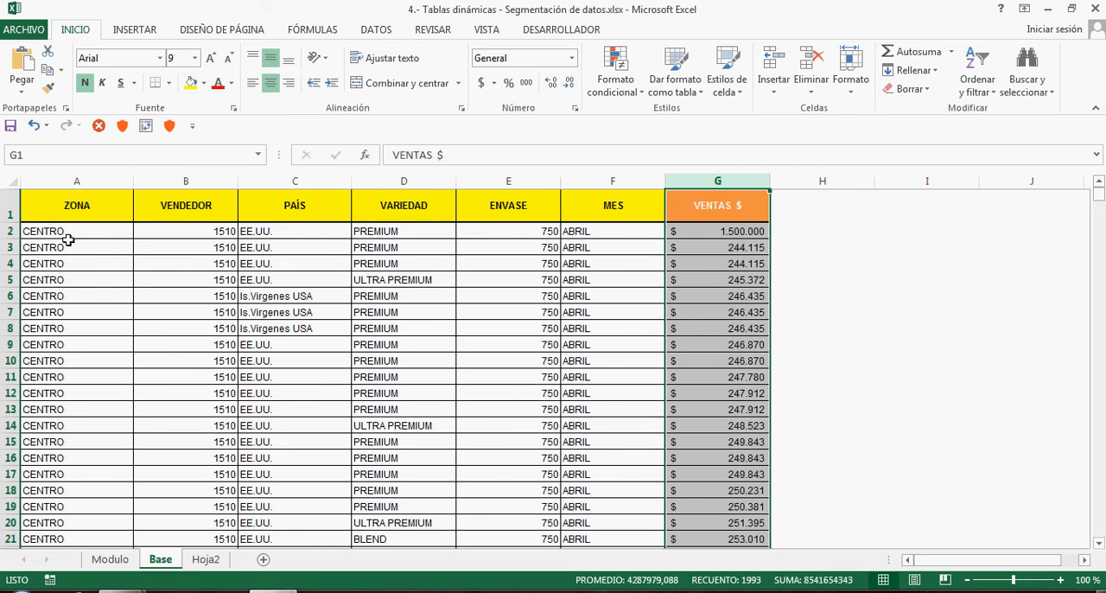
left_click_drag(76, 207, 637, 207)
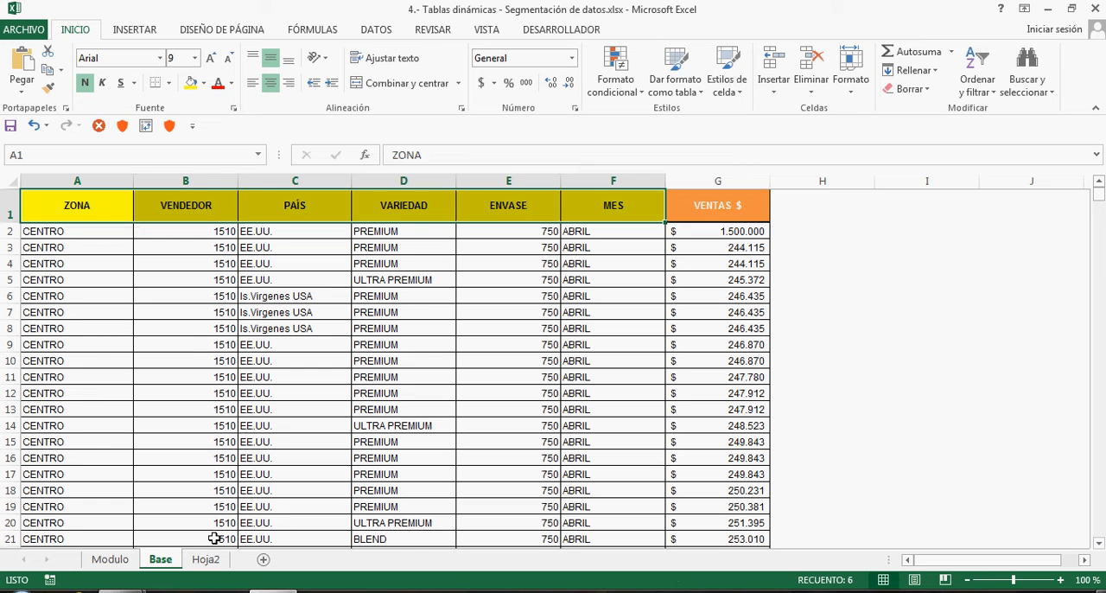
left_click(716, 213)
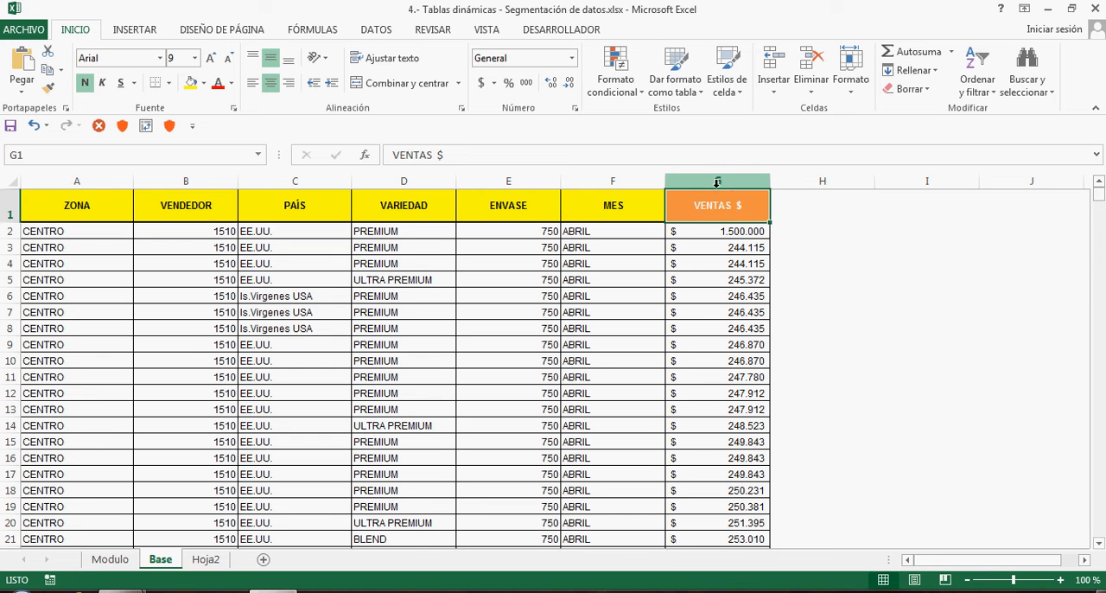
left_click(722, 267)
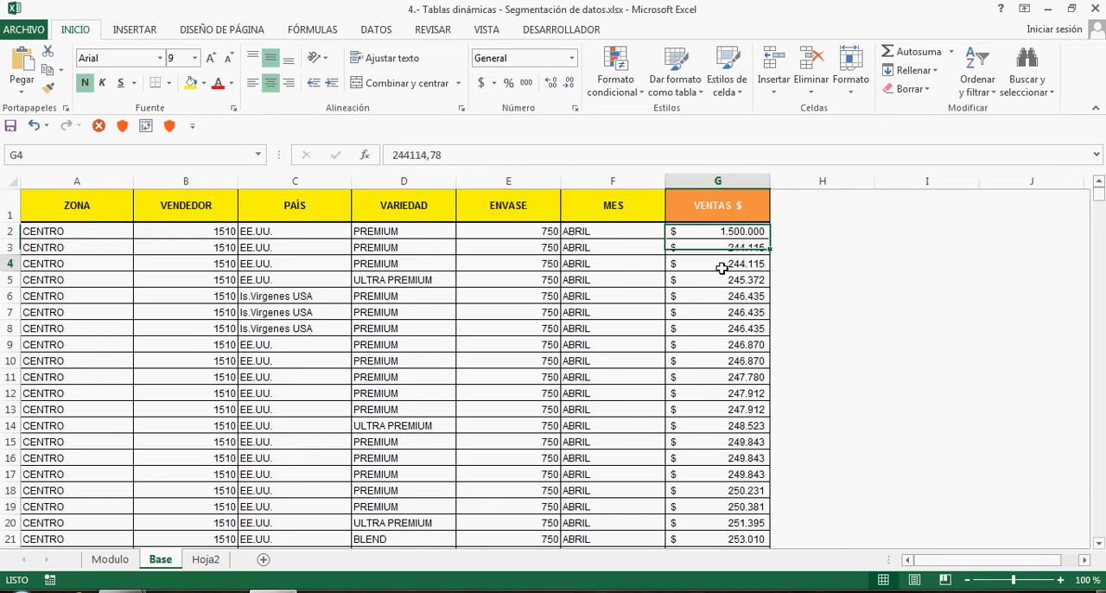
left_click(606, 206)
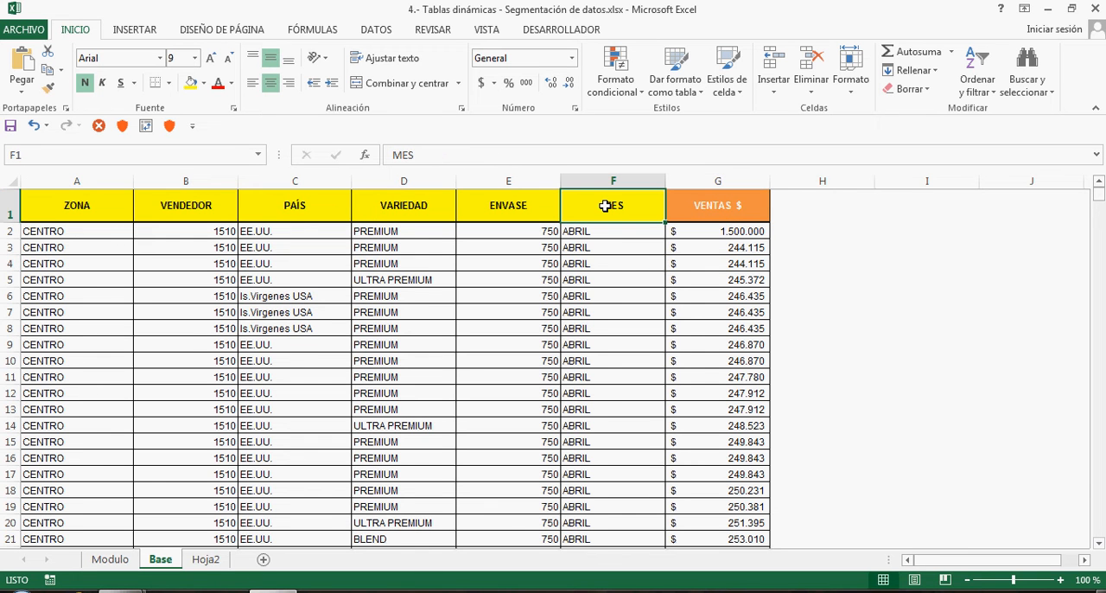
In the pivot table on Hoja2, place ZONA in the rows and VENTAS $ in the values
left_click(212, 559)
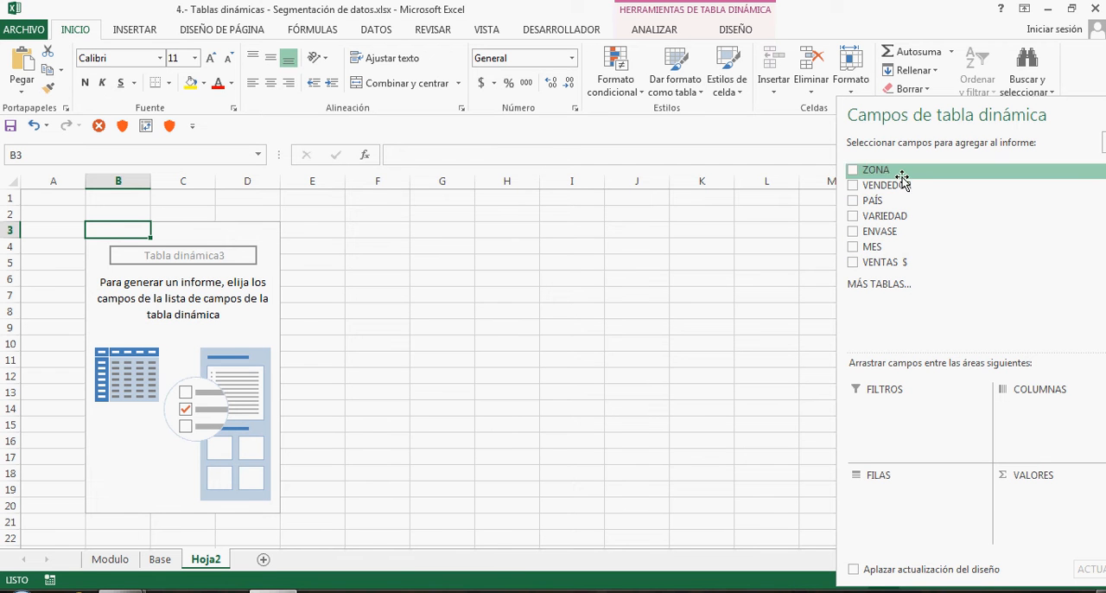
left_click_drag(904, 170, 896, 503)
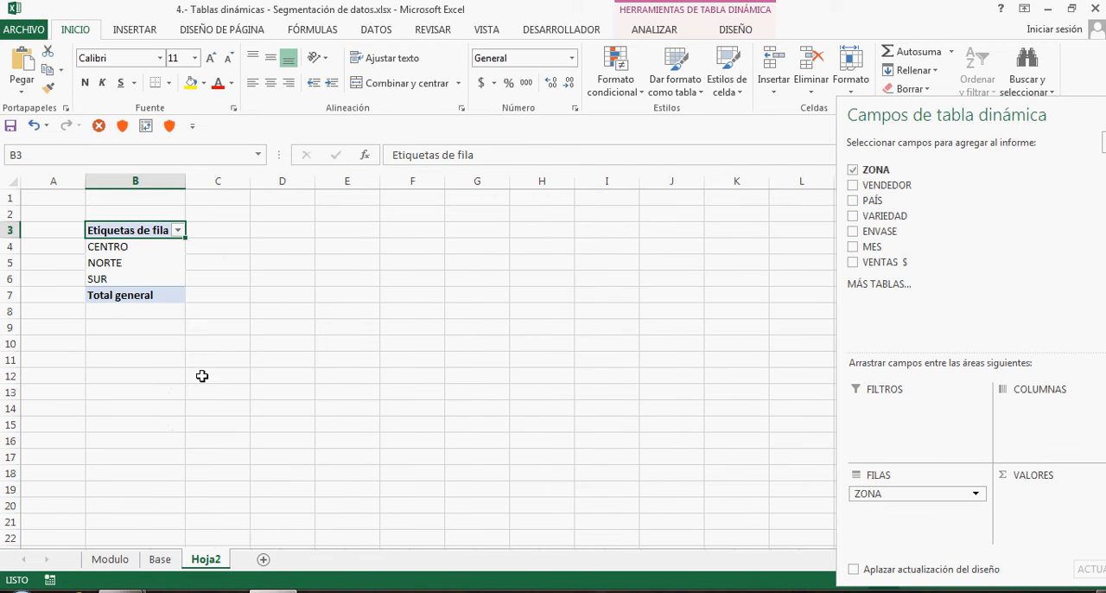
left_click(142, 248)
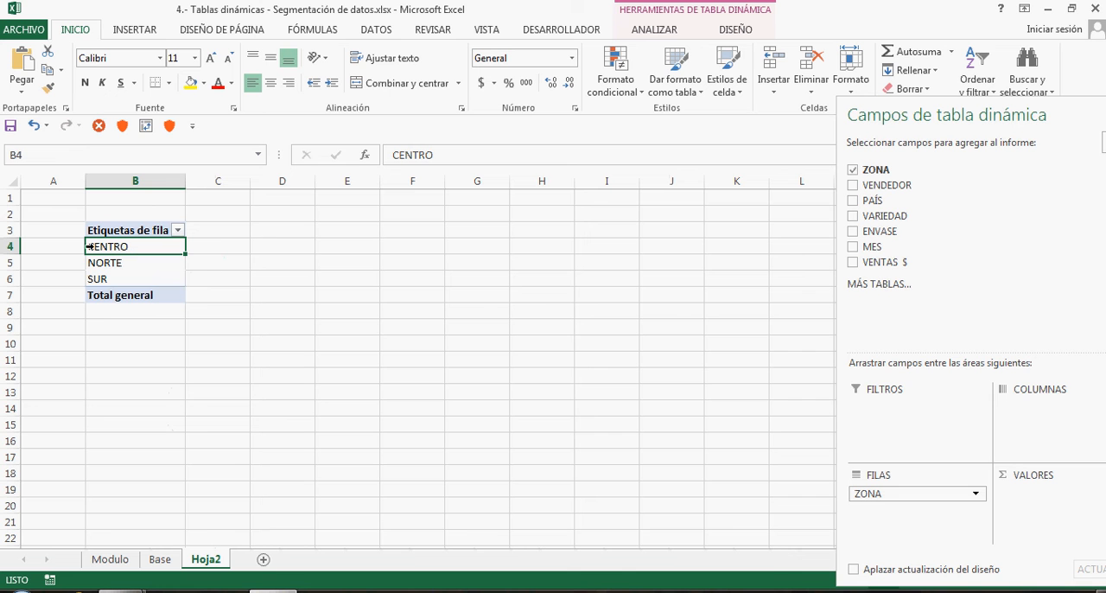
left_click_drag(913, 264, 1049, 517)
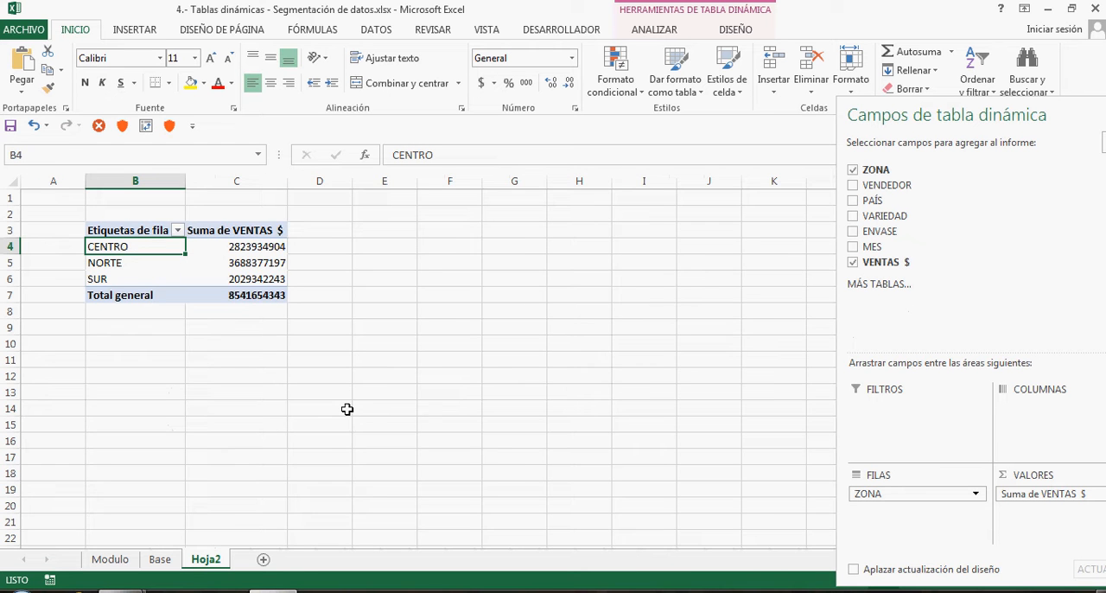
Narrow column A beside the pivot table and hide the sheet's gridlines
scroll(346, 409, "up", 4)
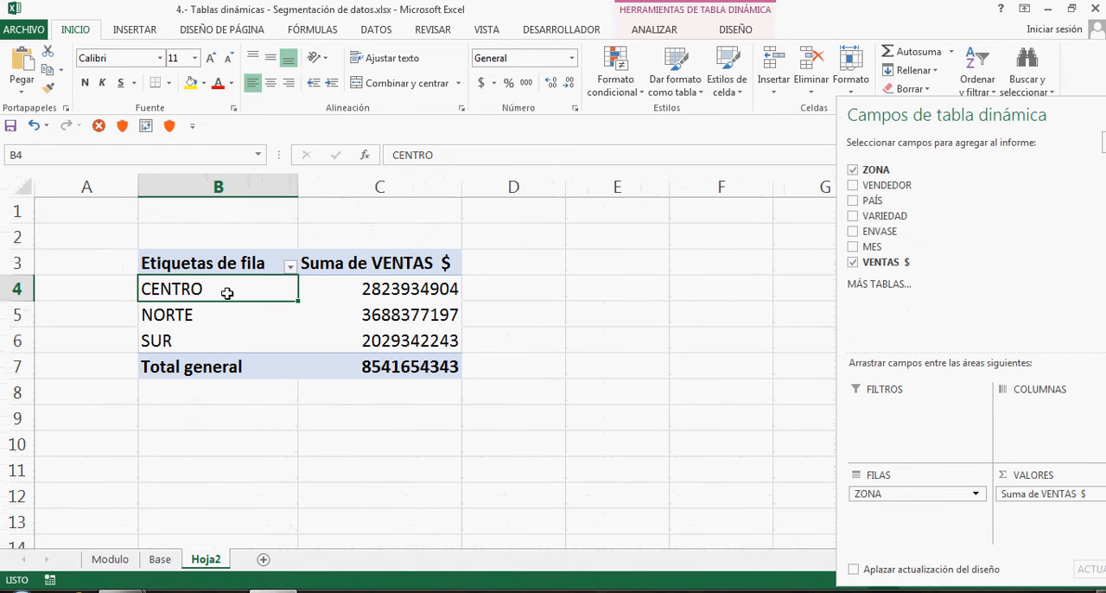
left_click_drag(138, 187, 53, 193)
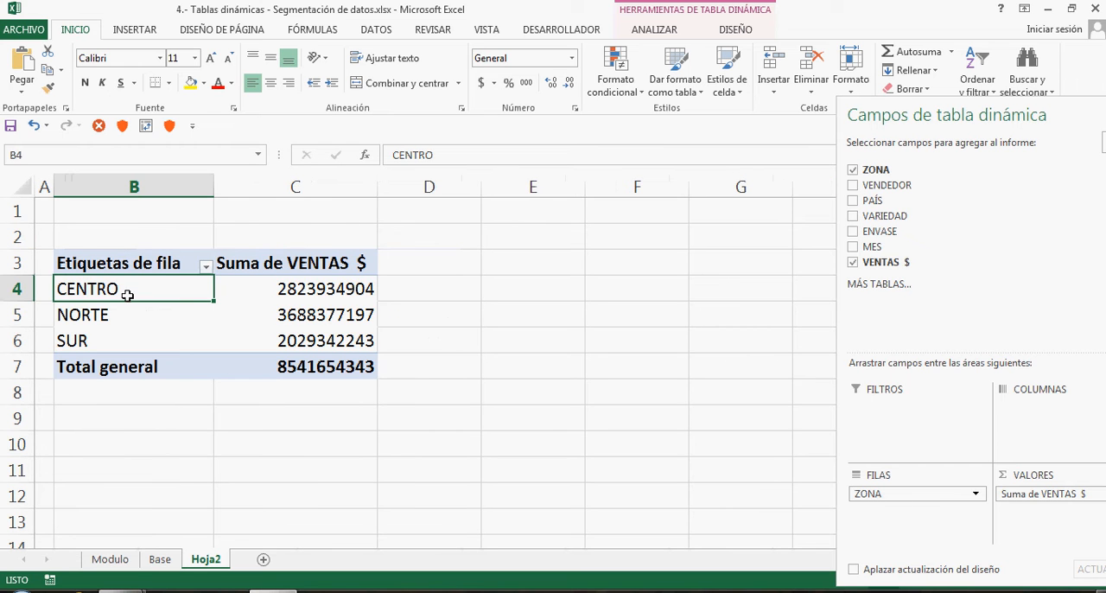
left_click(477, 33)
left_click(253, 85)
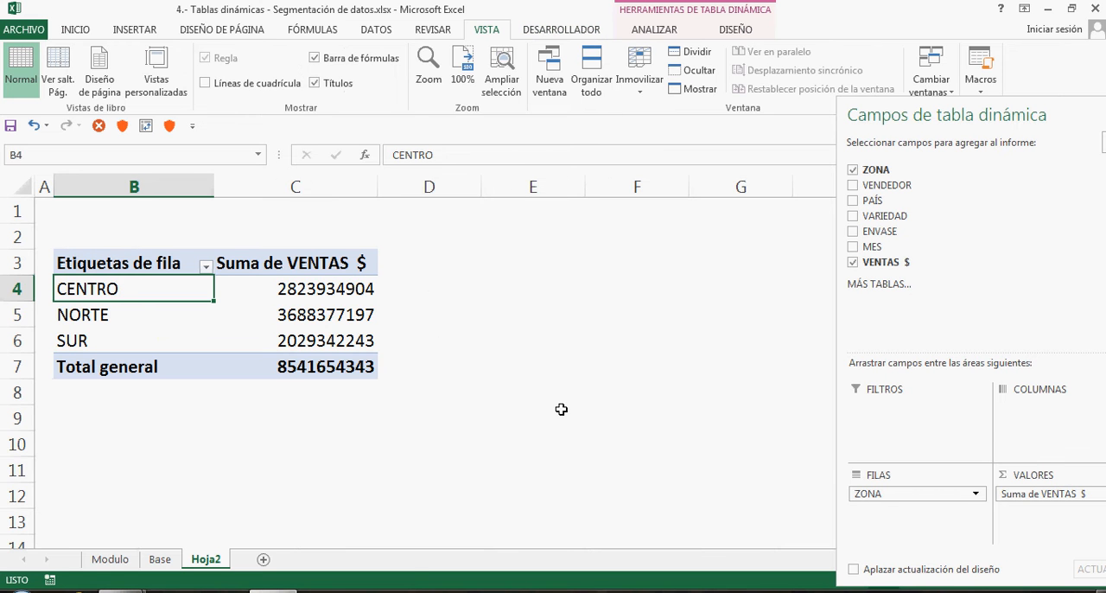
Rename the pivot table's row label header in B3 to ZONA
scroll(564, 410, "down", 1, "ctrl")
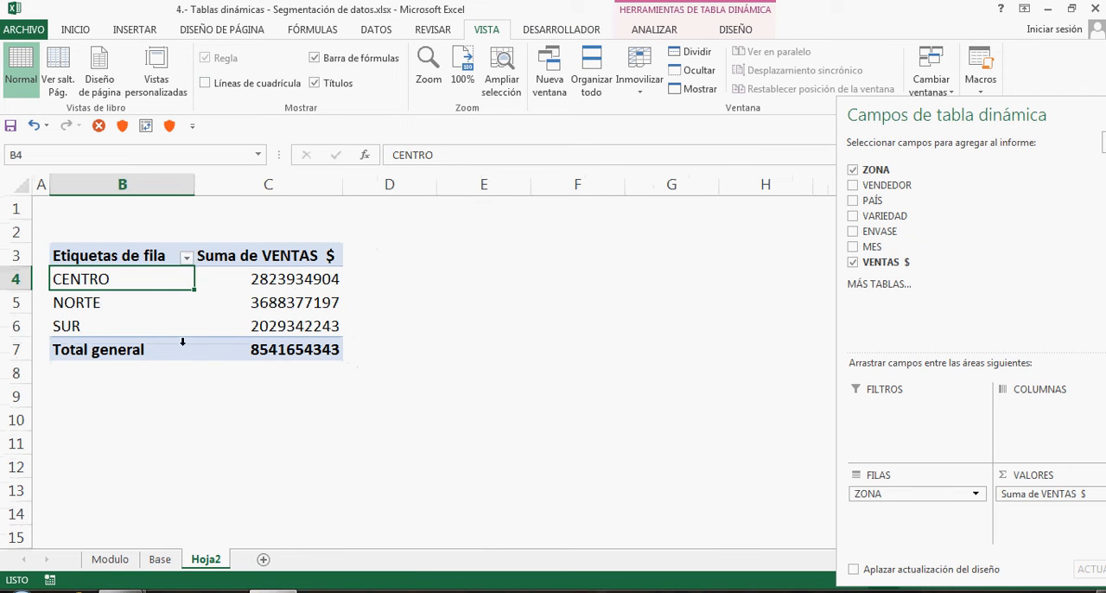
left_click(140, 259)
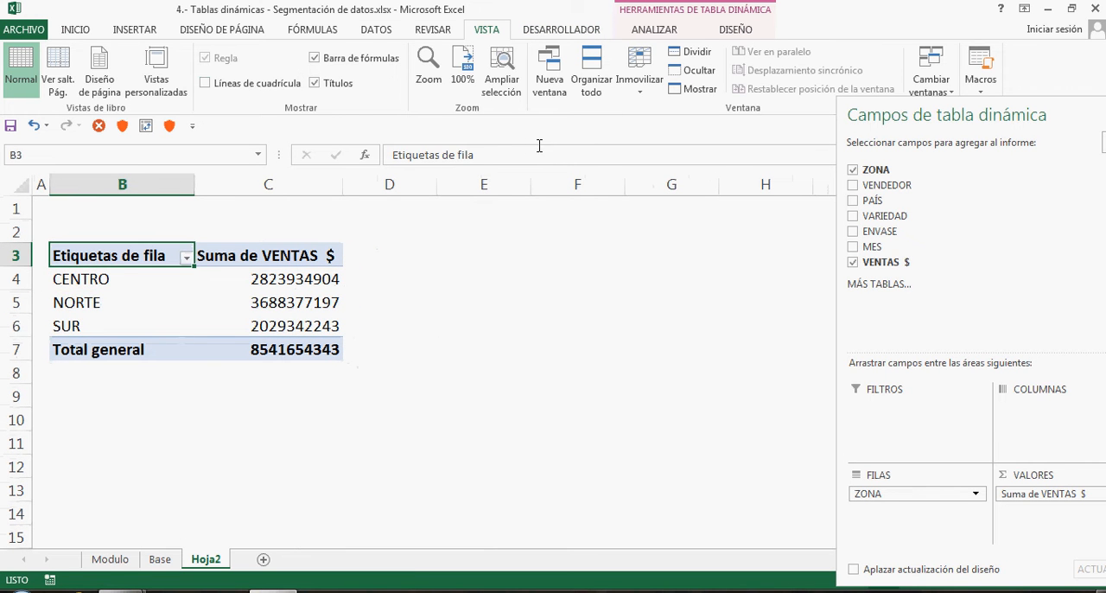
left_click_drag(484, 154, 340, 153)
type("ZONA")
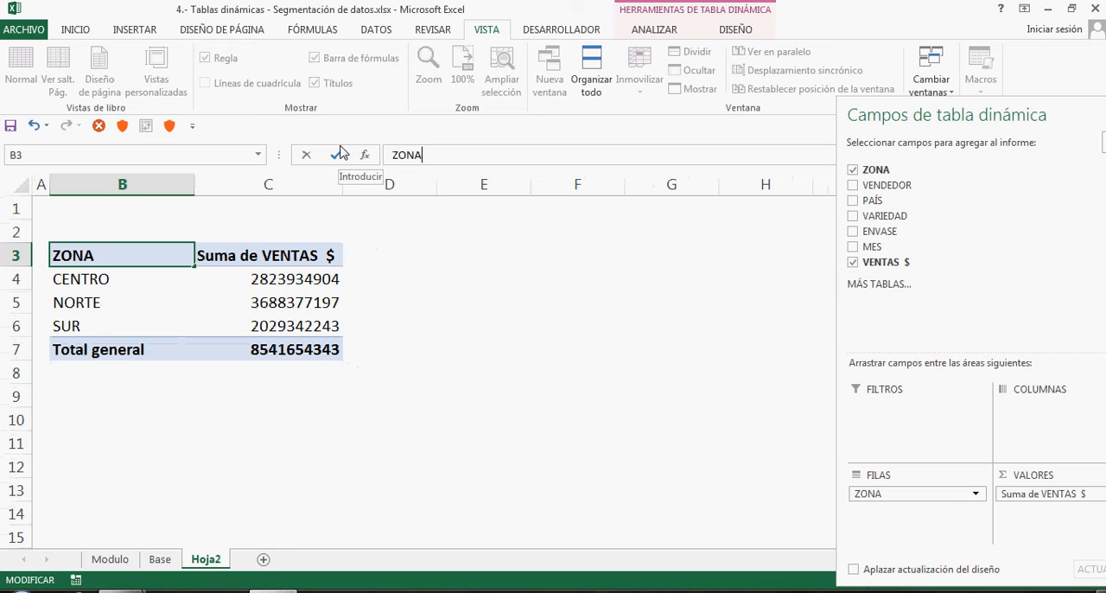
key("Return")
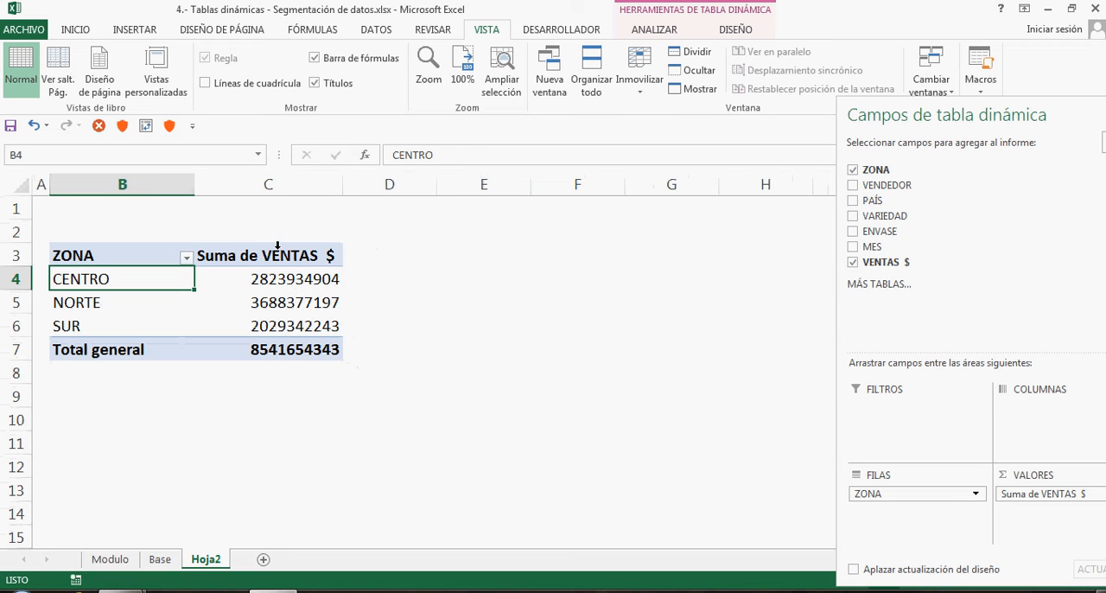
Rename the zone pivot table's value header in C3 to TOTAL EXPORTADO
left_click(277, 256)
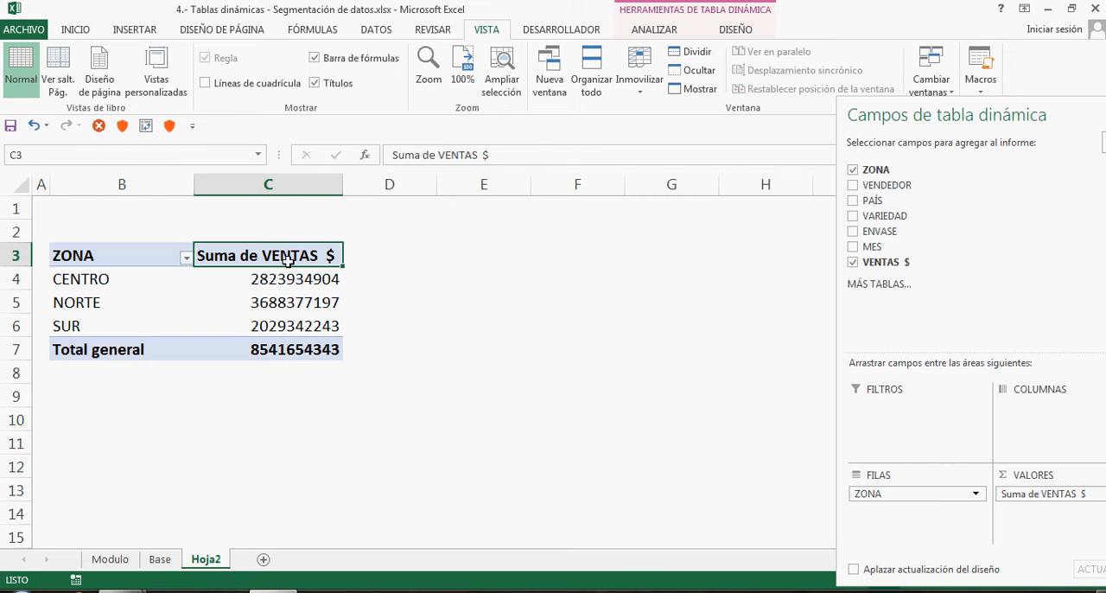
left_click_drag(536, 158, 363, 149)
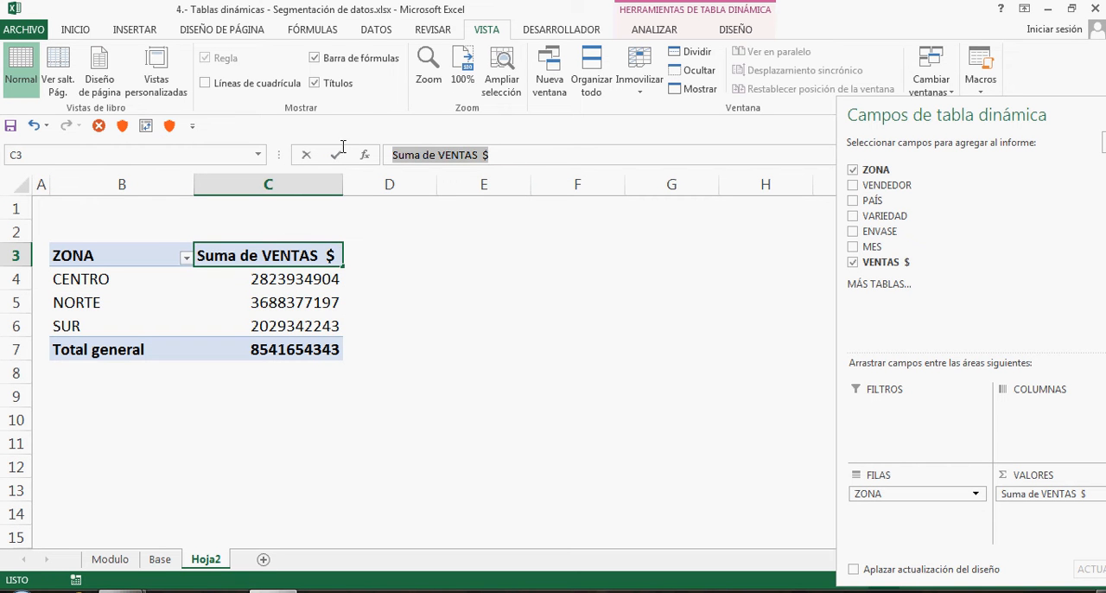
type("TOTAL")
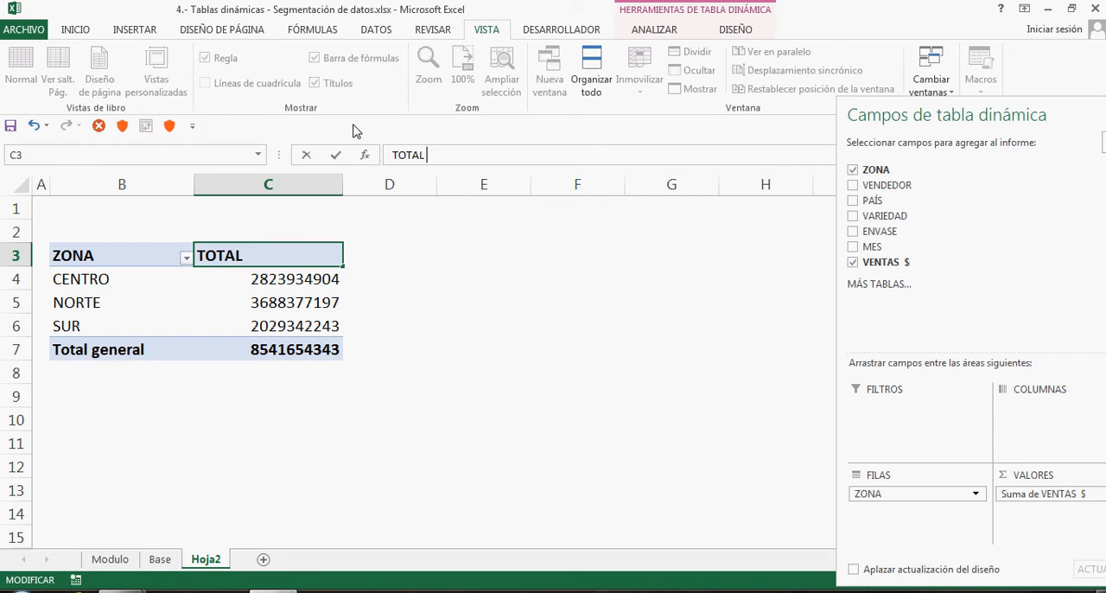
type(" EXPORTADO")
key("Return")
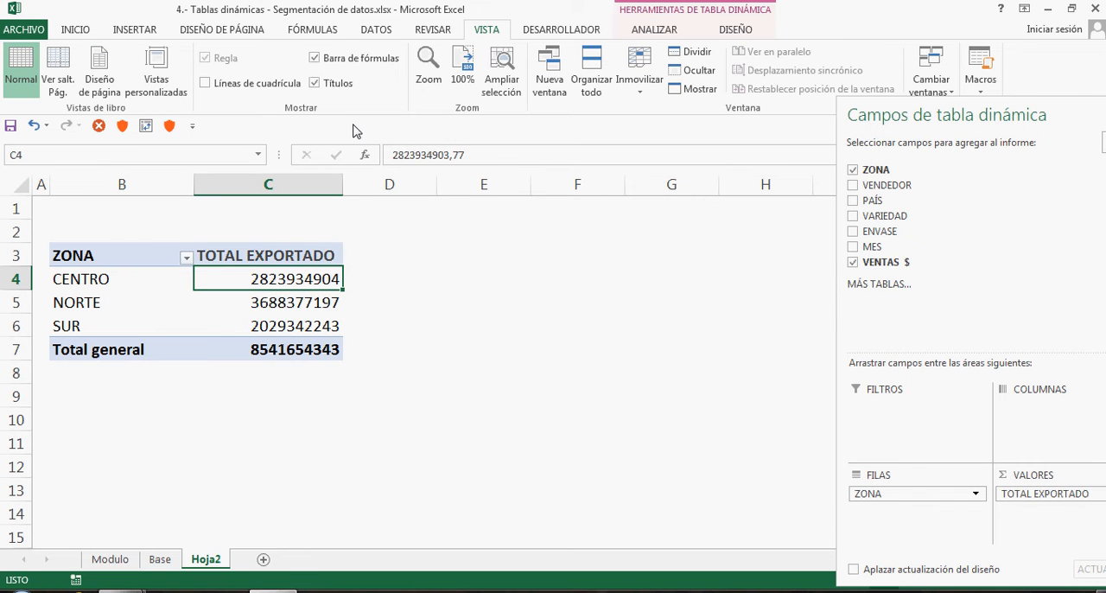
Format the TOTAL EXPORTADO values with the Número category, 0 decimal places and the thousands separator
left_click(296, 293)
right_click(296, 284)
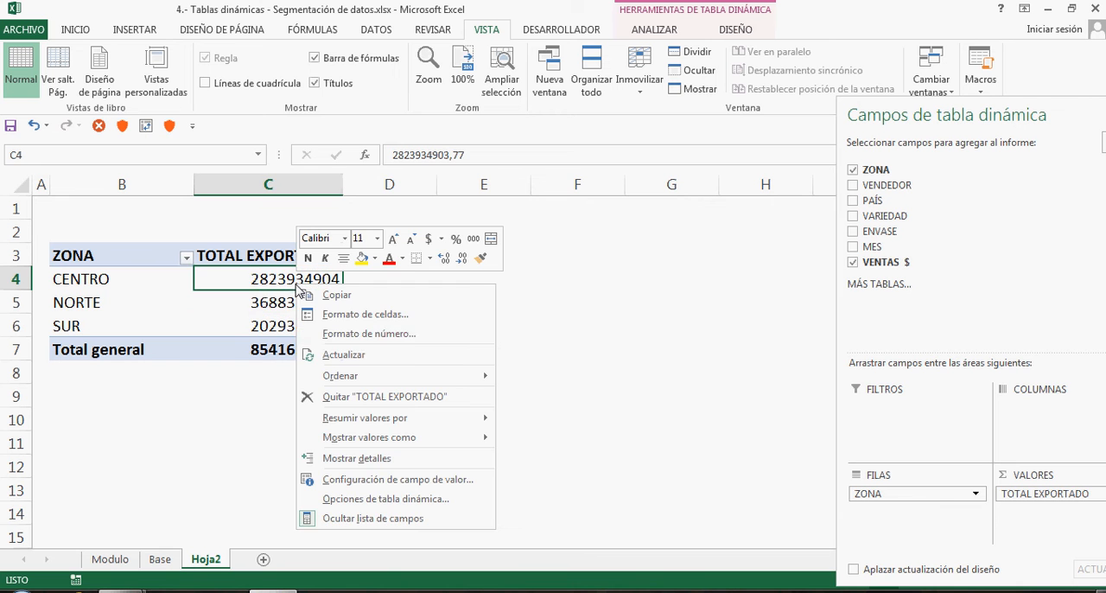
left_click(360, 338)
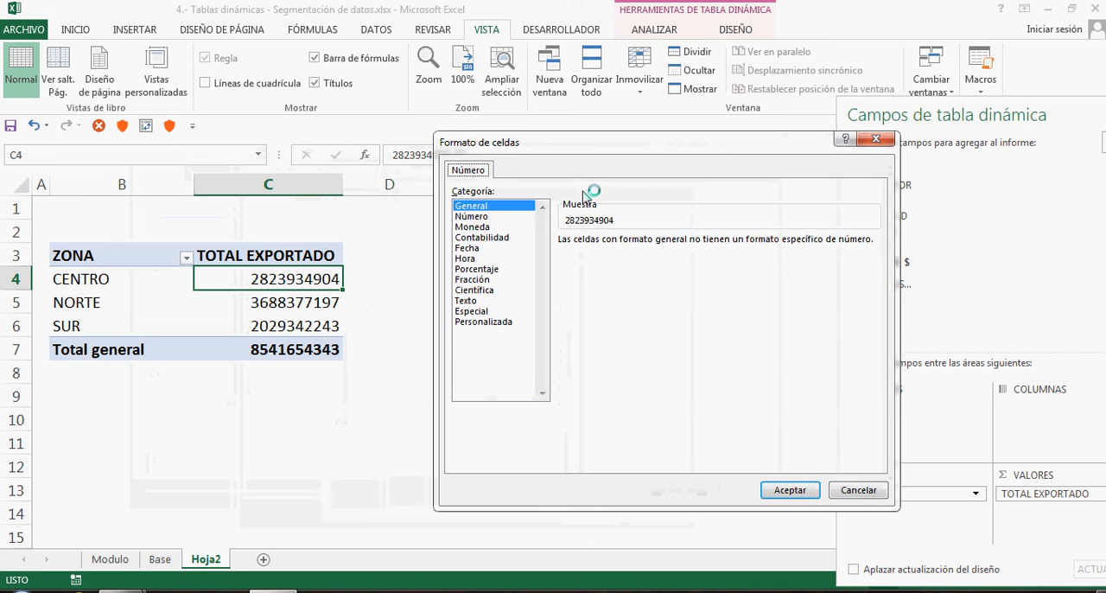
left_click(473, 216)
left_click(694, 245)
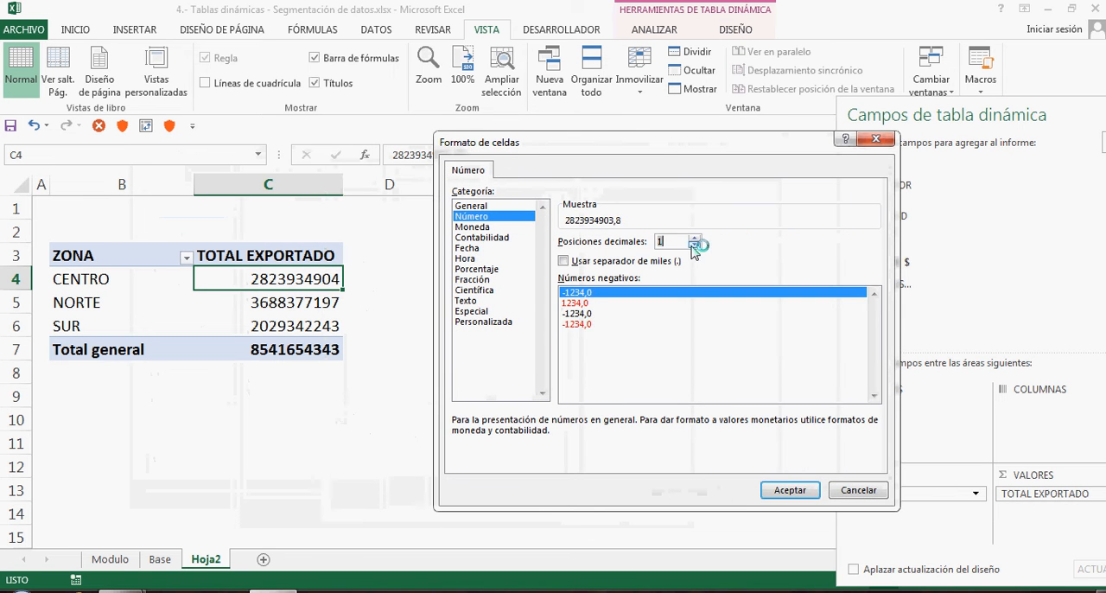
left_click(694, 245)
left_click(564, 260)
left_click(789, 490)
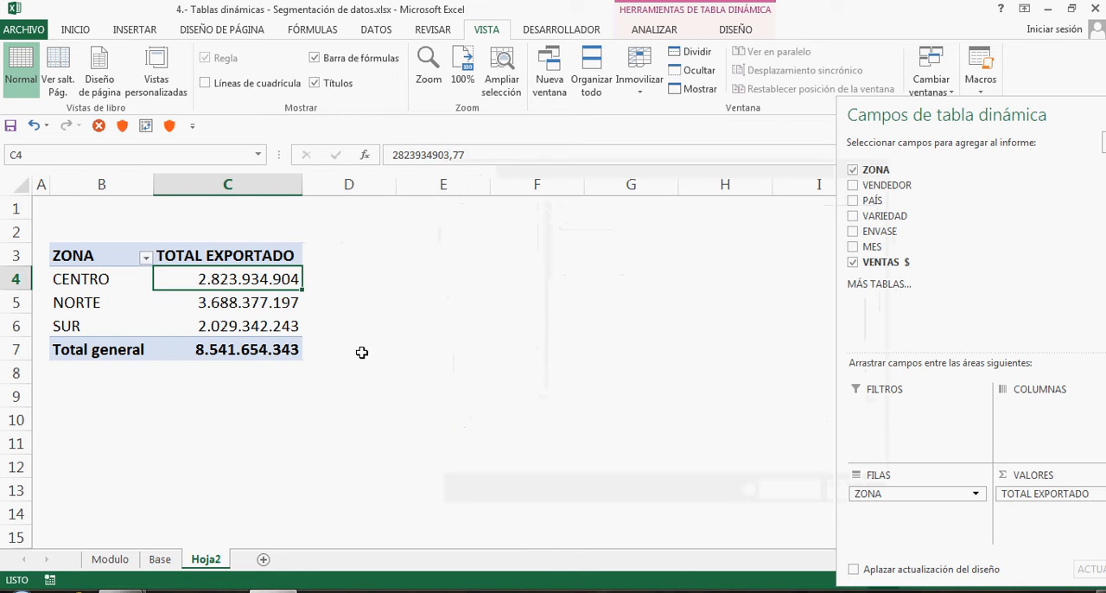
left_click(264, 331)
mouse_move(268, 334)
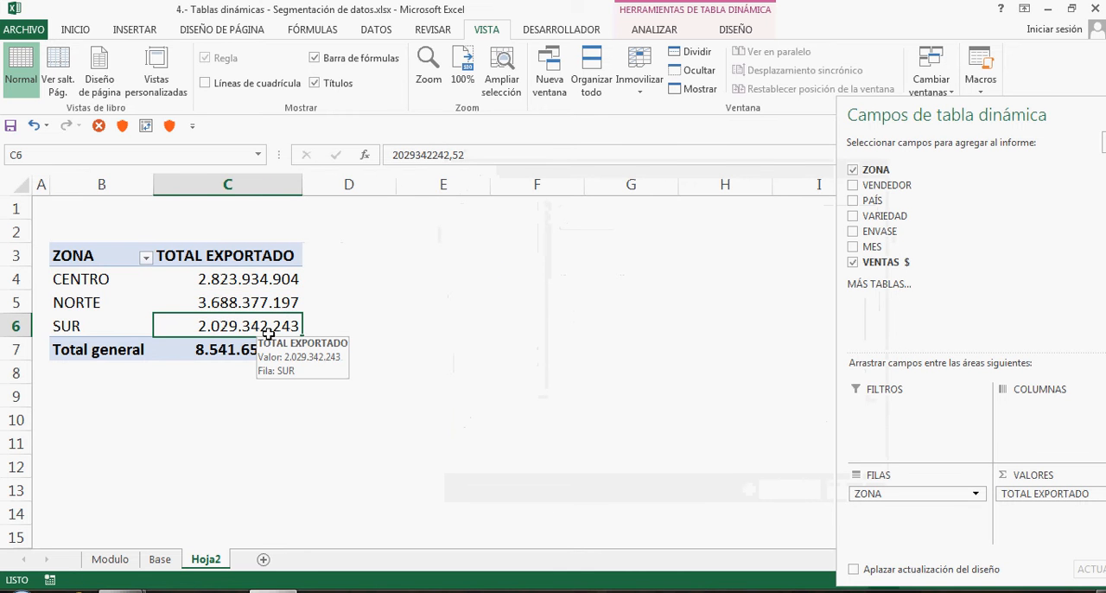
Narrow column D beside the zone pivot table and insert a second pivot table at E3 from the BASE_EXPORTACION range
scroll(274, 333, "down", 1)
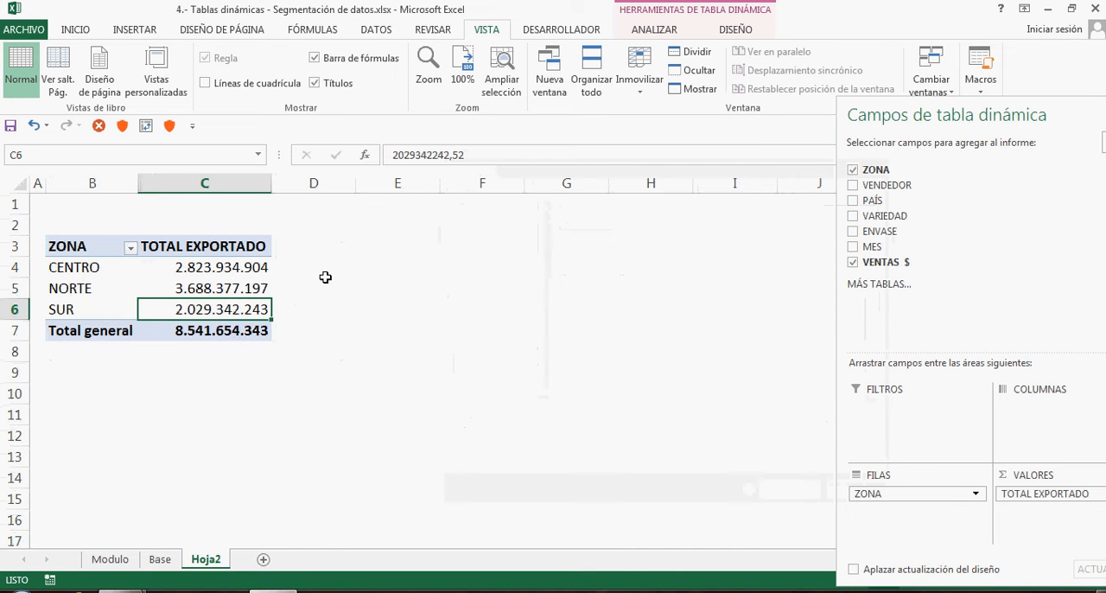
left_click_drag(355, 187, 306, 187)
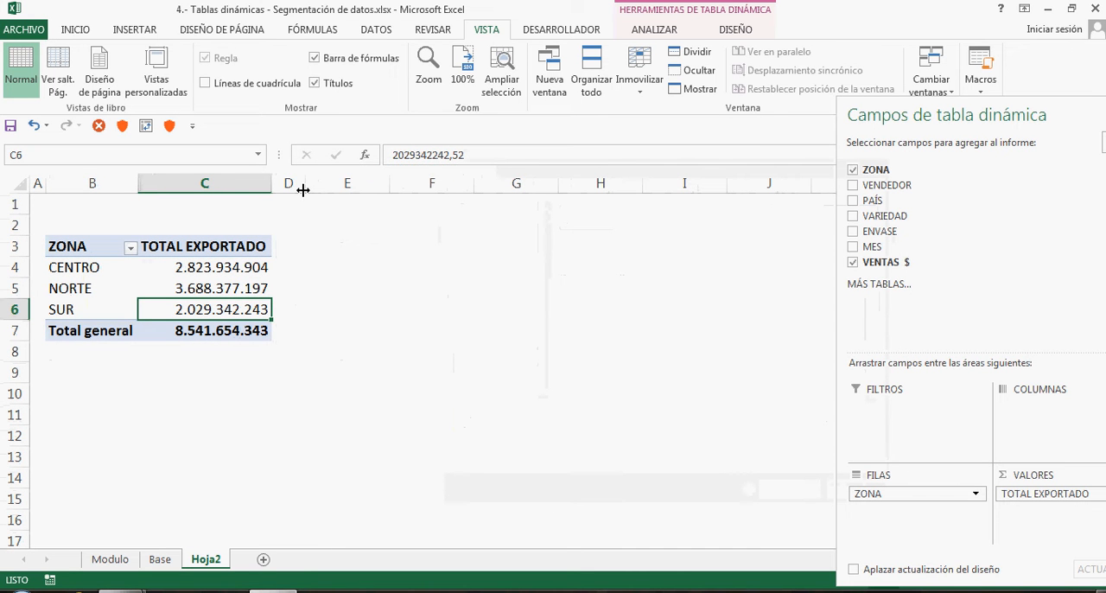
left_click(352, 246)
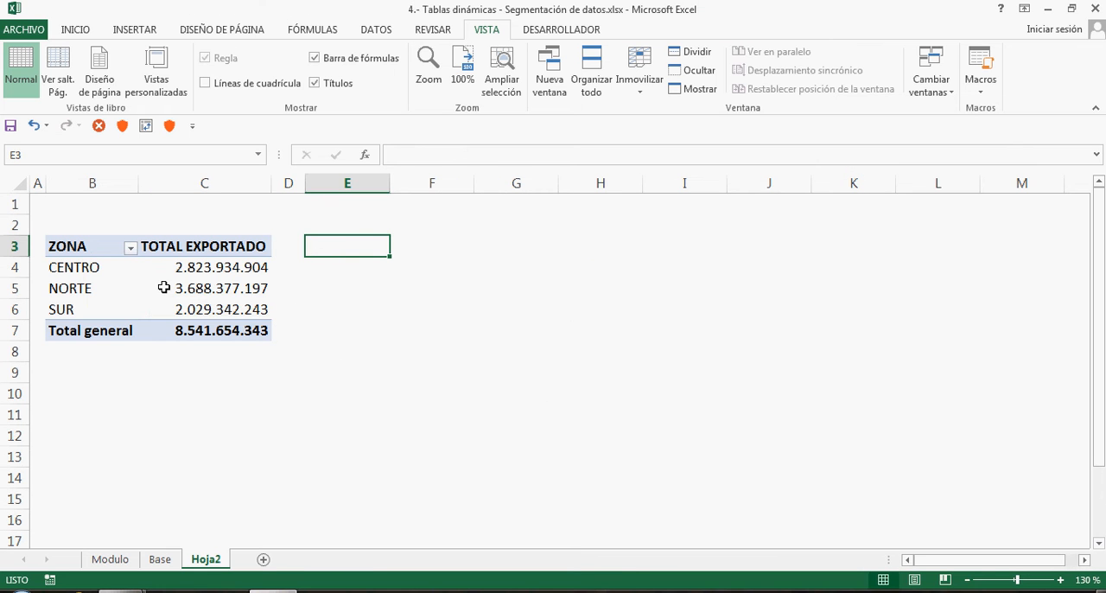
mouse_move(164, 288)
left_click(136, 35)
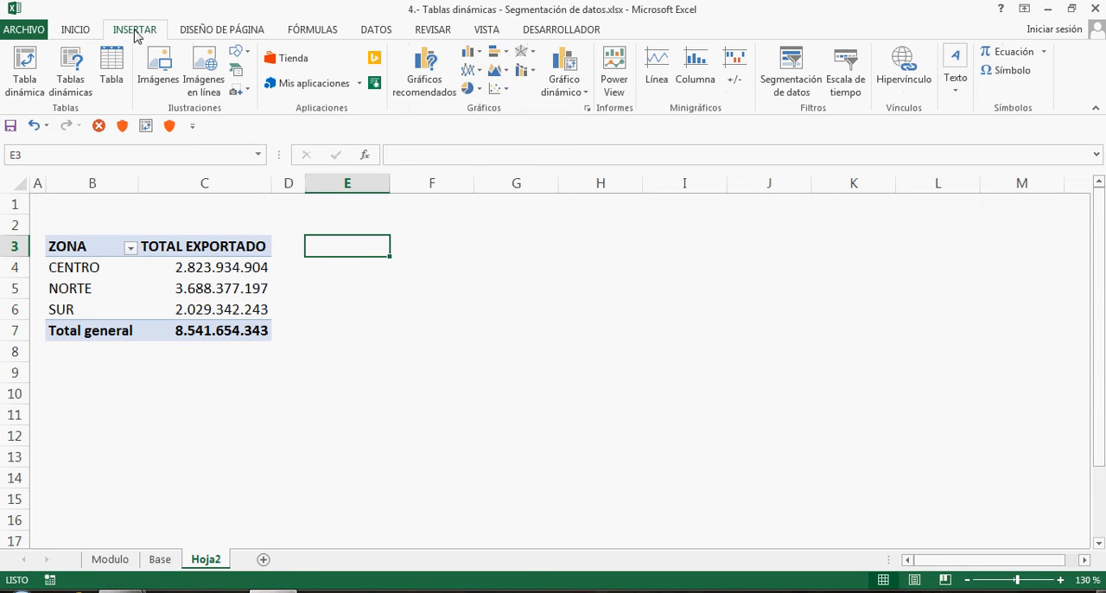
left_click(35, 73)
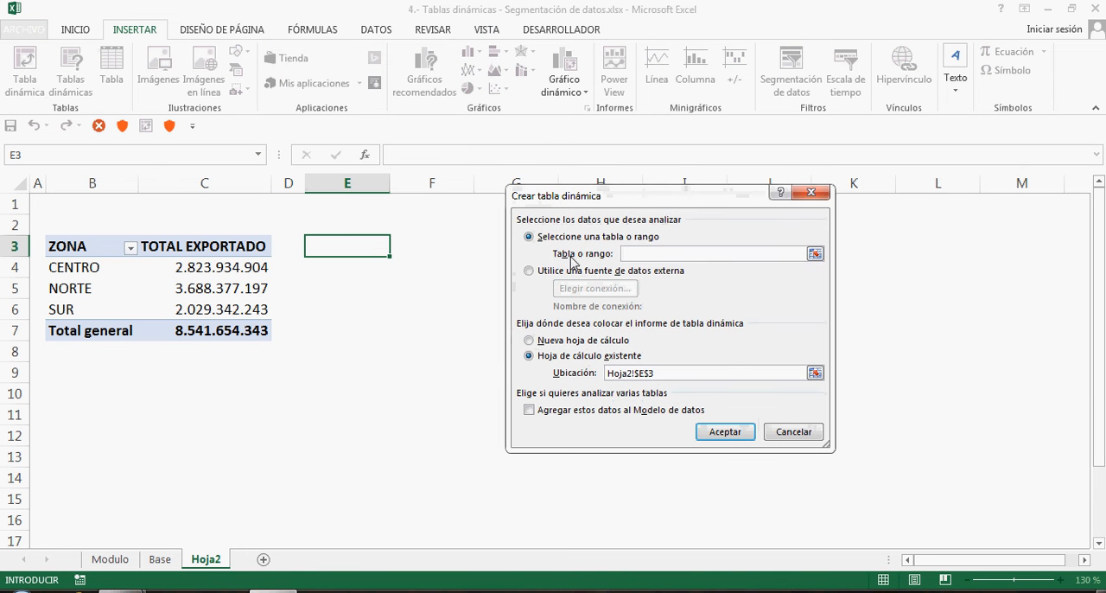
left_click(315, 31)
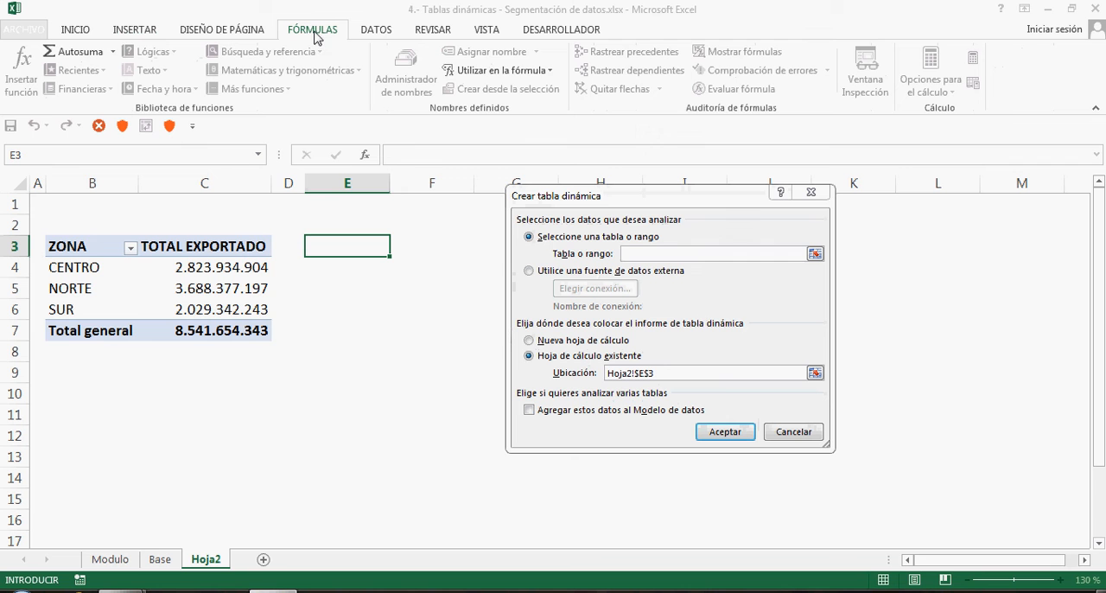
left_click(467, 71)
left_click(471, 91)
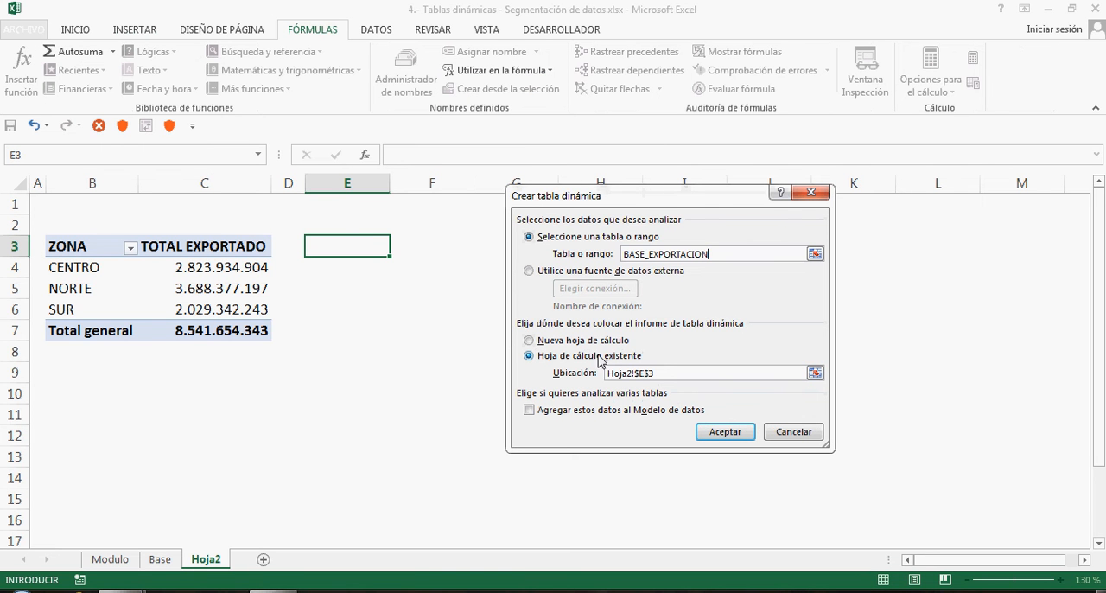
left_click(725, 432)
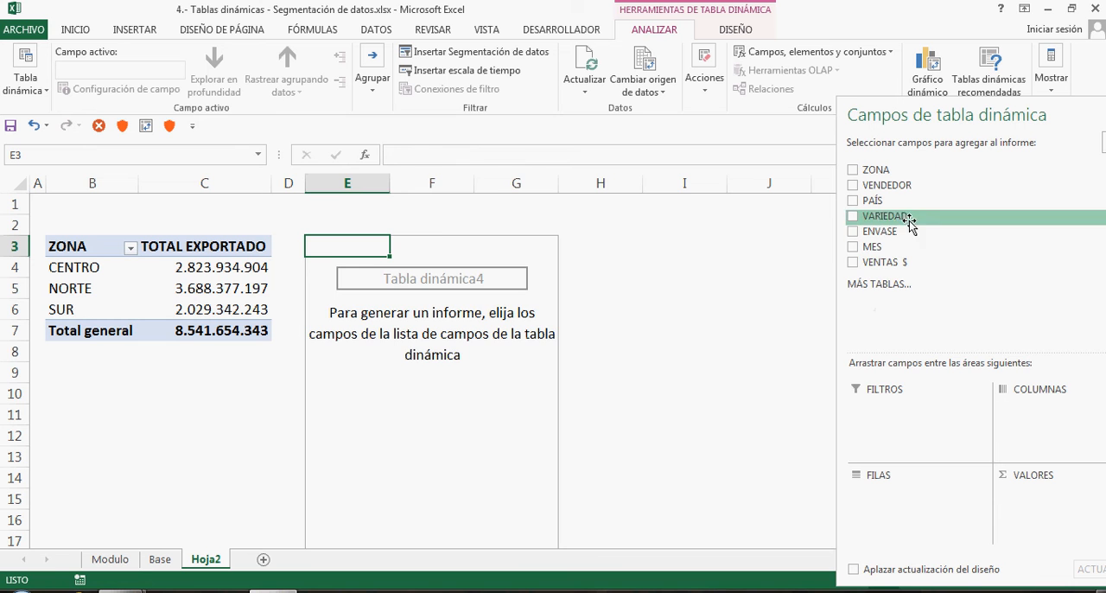
Place VARIEDAD in the new pivot table's rows and VENTAS $ in its values, and rename header E3 to VARIEDAD
left_click_drag(909, 226, 899, 516)
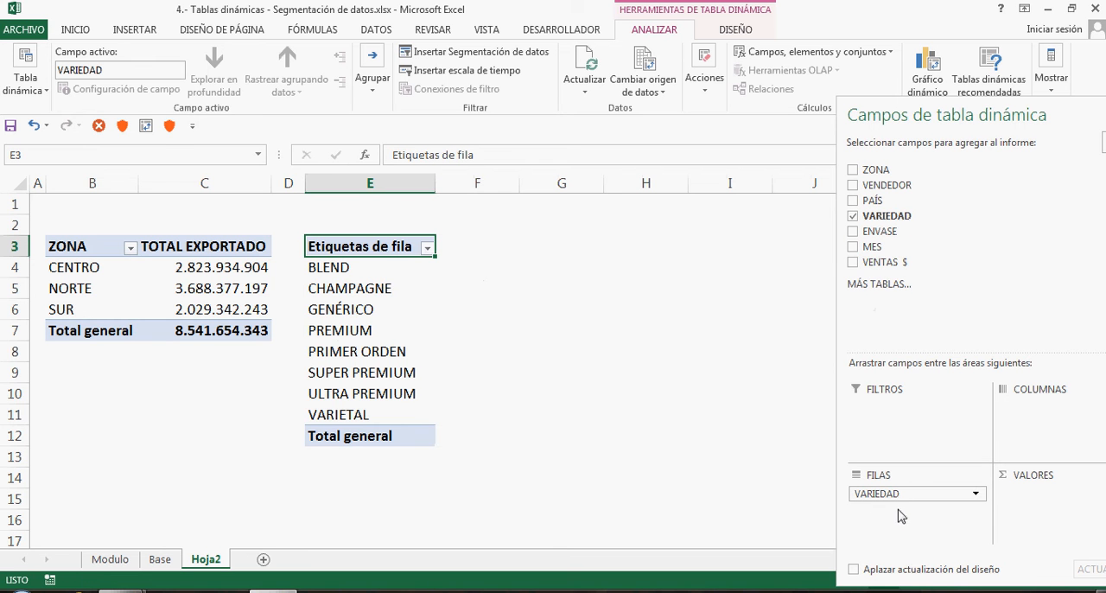
left_click_drag(918, 262, 1044, 513)
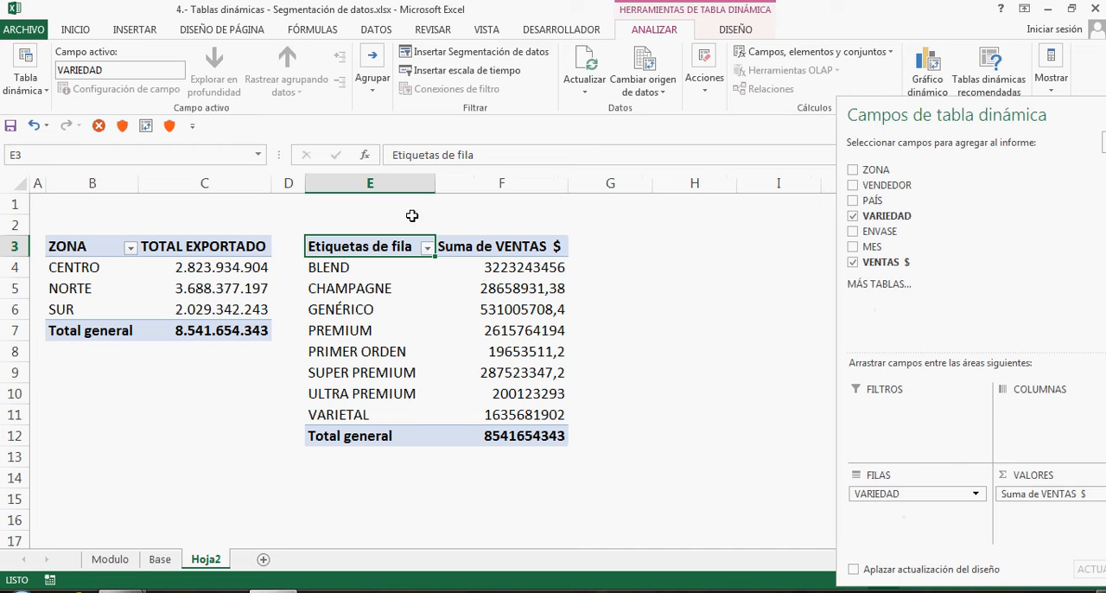
left_click_drag(480, 160, 305, 155)
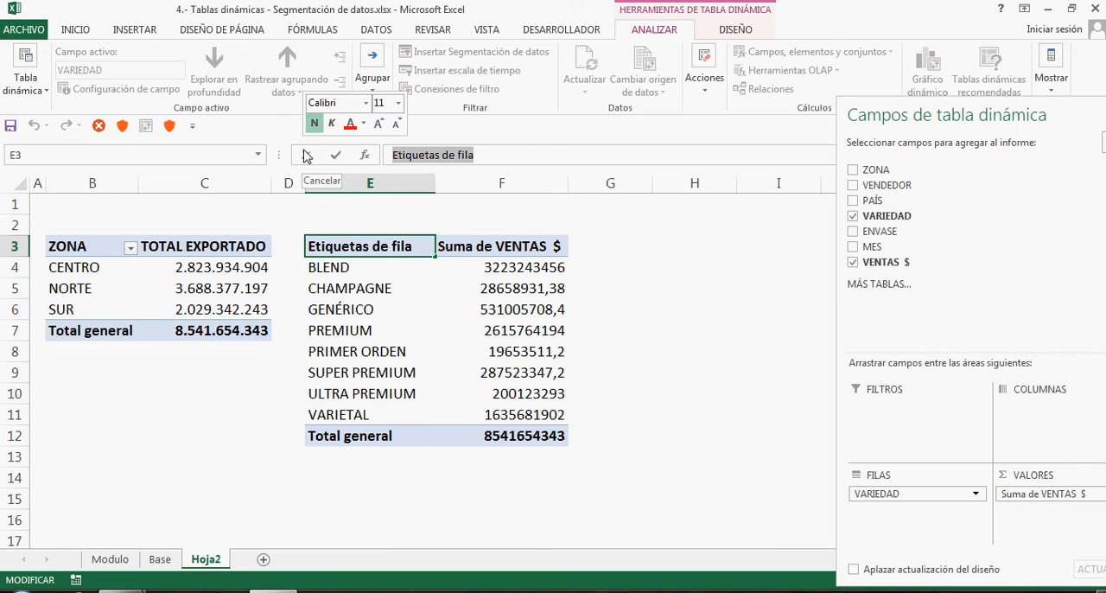
type("VAR")
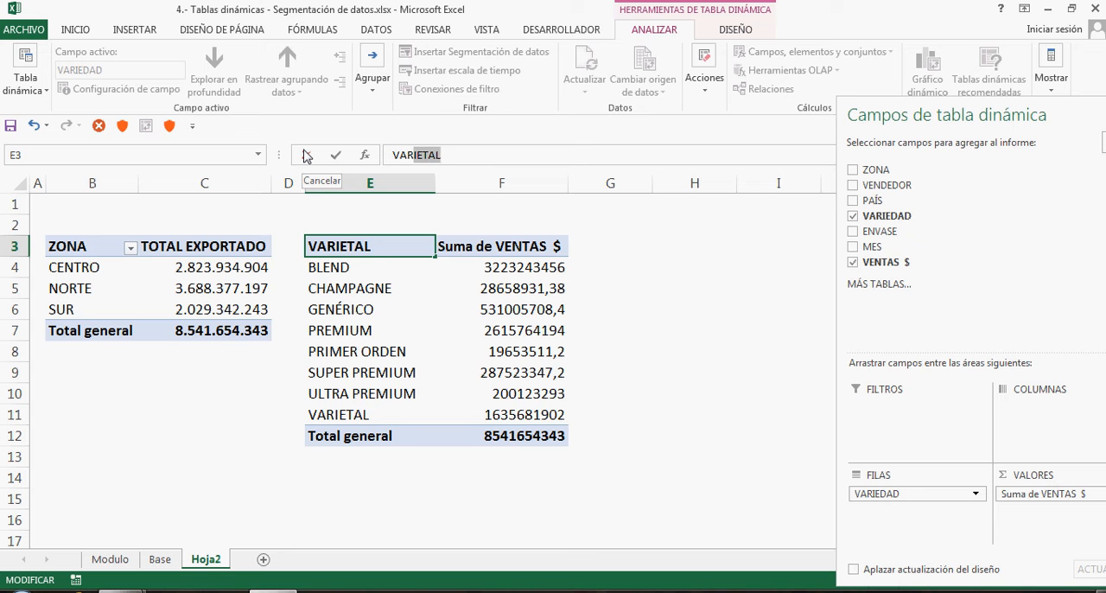
key("BackSpace")
type("IEDAD")
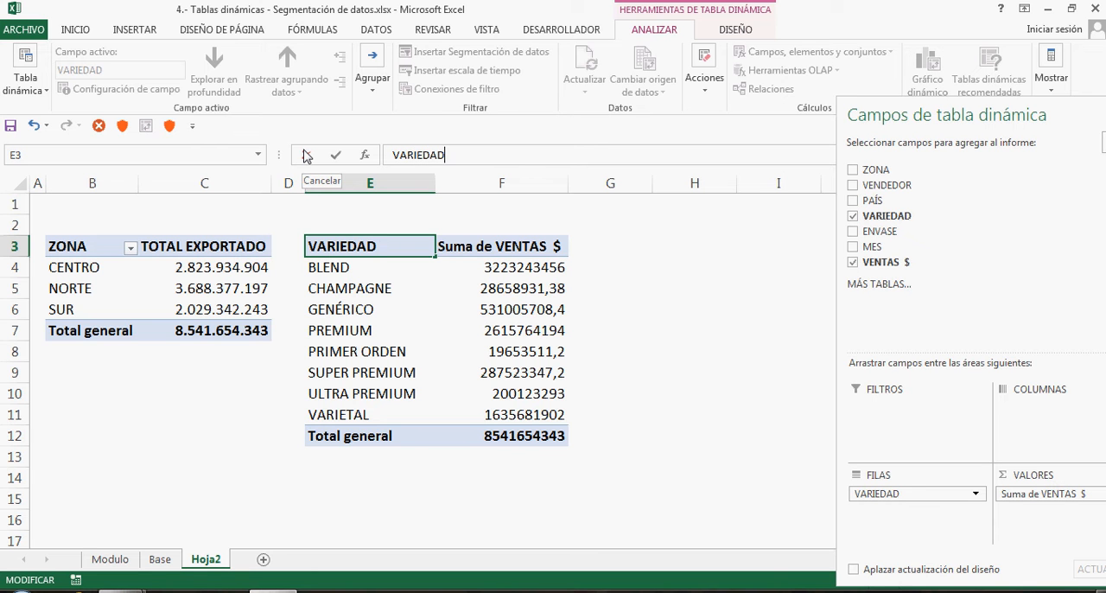
key("Return")
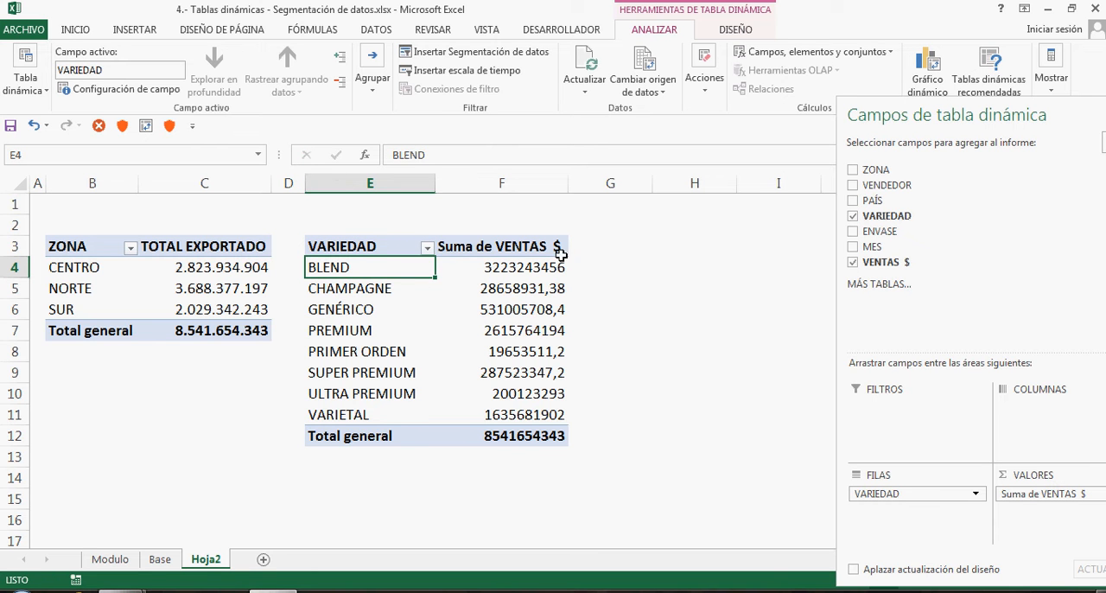
Rename the variety pivot table's value header in F3 to TOTAL
left_click(517, 248)
type("T")
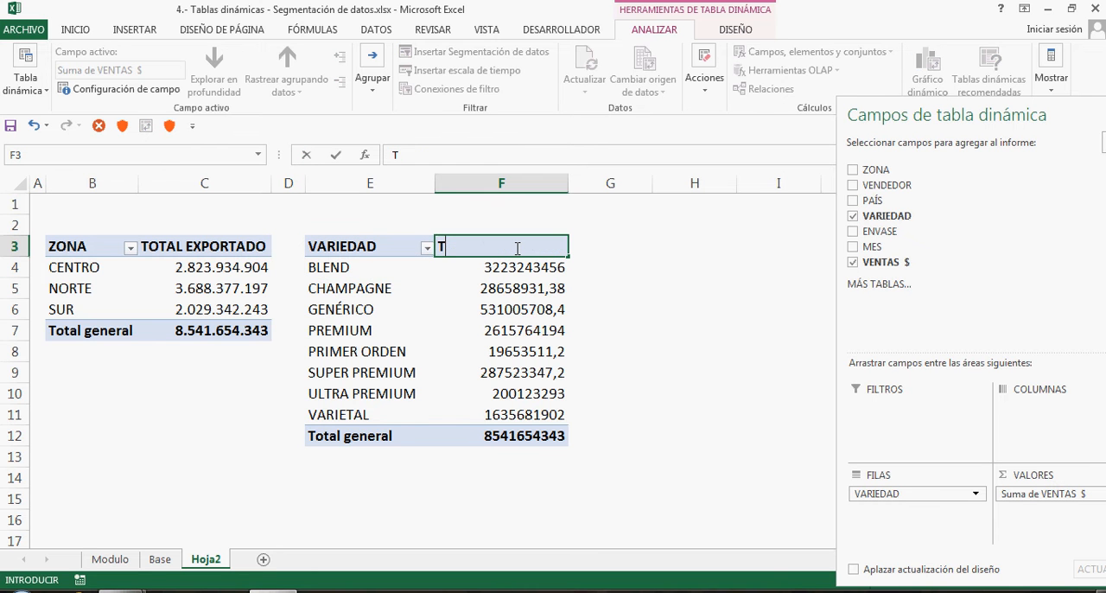
type("OTAL")
key("Return")
left_click(487, 246)
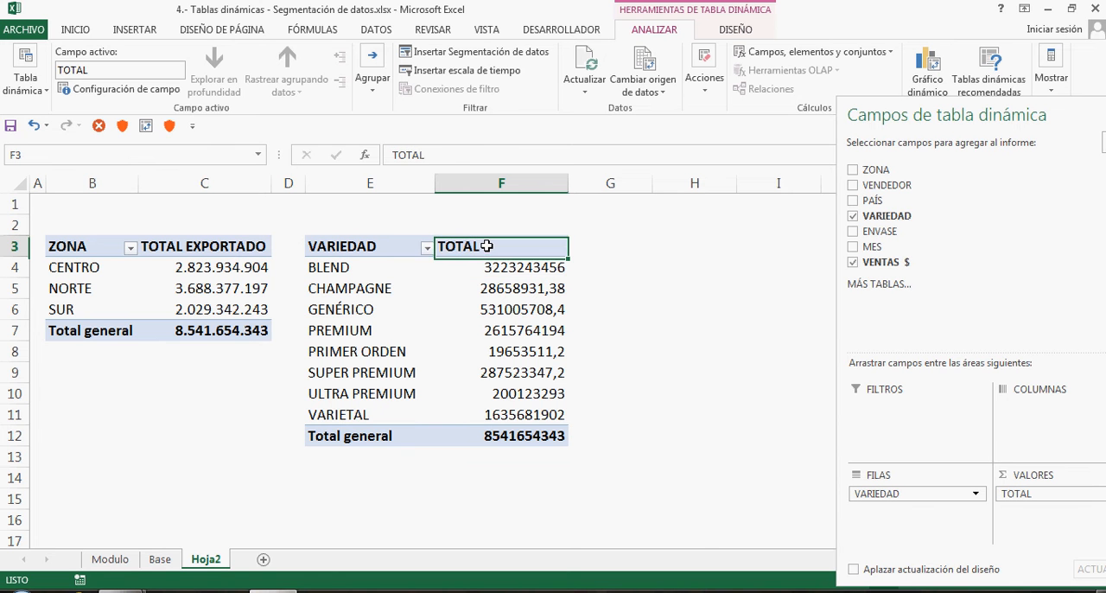
Format the variety pivot table's TOTAL values with the Número category, 0 decimal places and the thousands separator
right_click(512, 302)
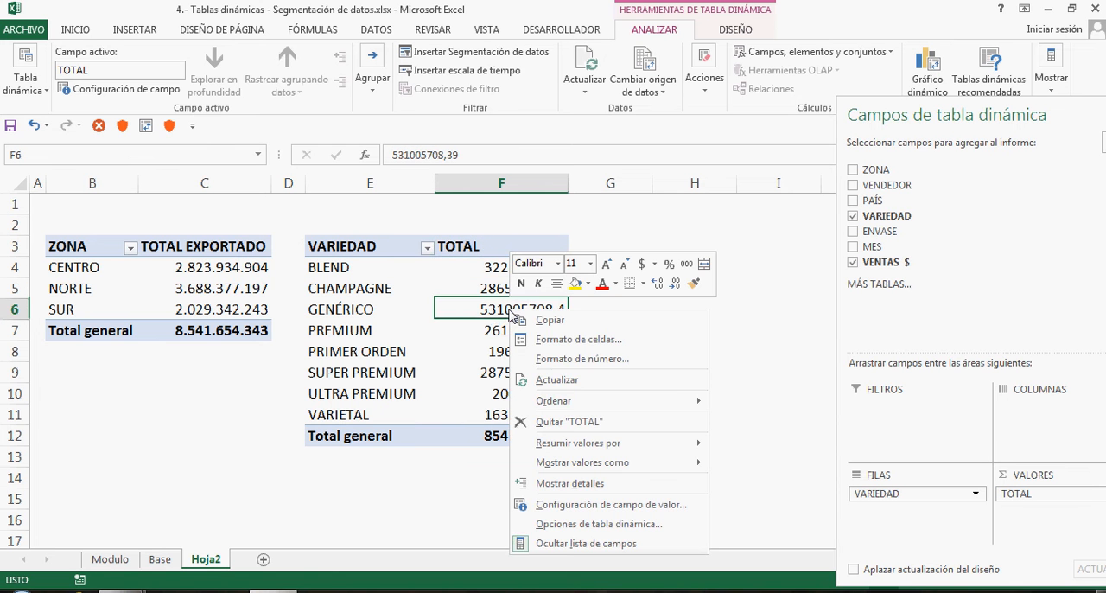
left_click(544, 360)
left_click(348, 245)
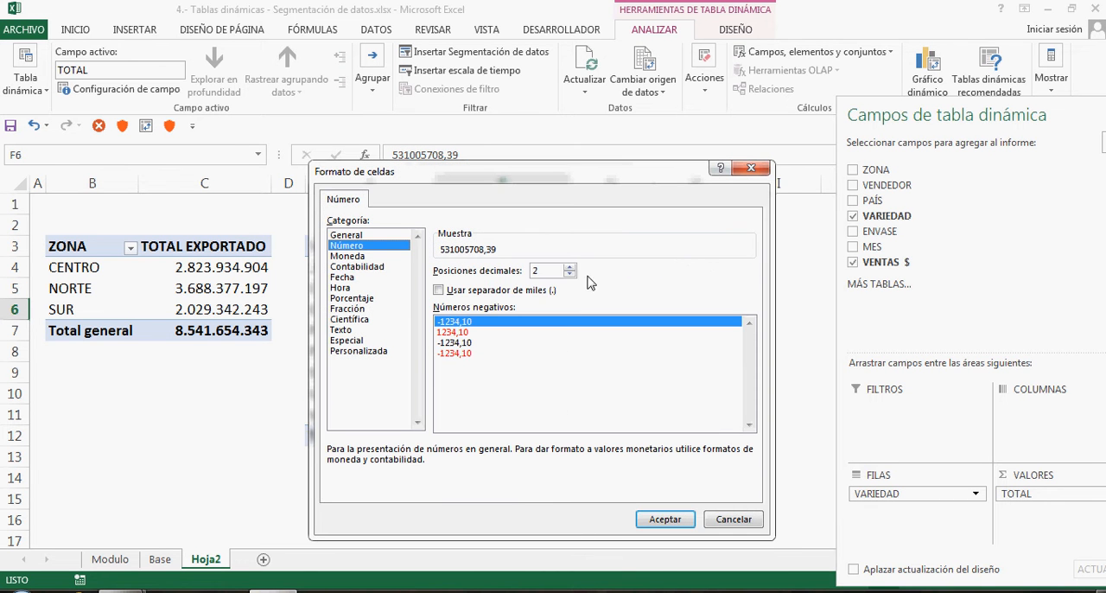
left_click(570, 275)
left_click(569, 275)
left_click(503, 291)
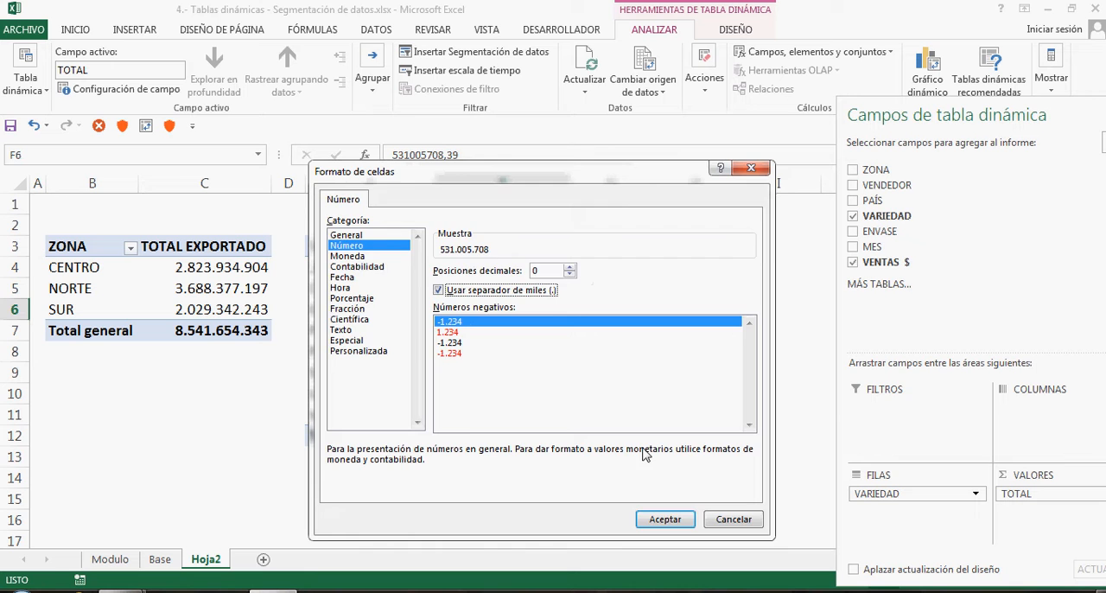
left_click(666, 519)
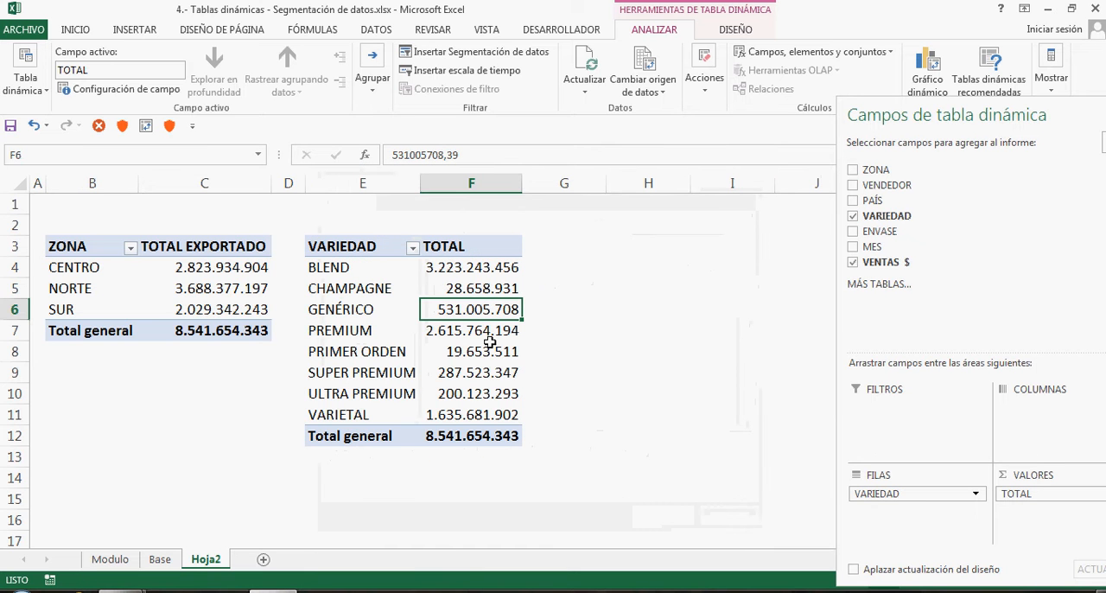
mouse_move(490, 342)
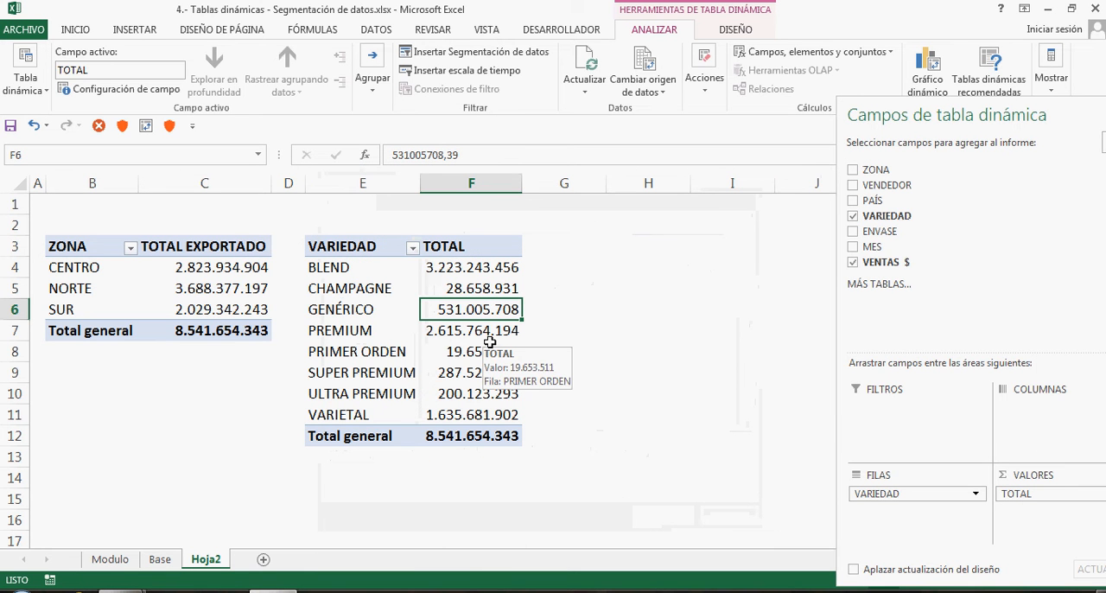
left_click(363, 249)
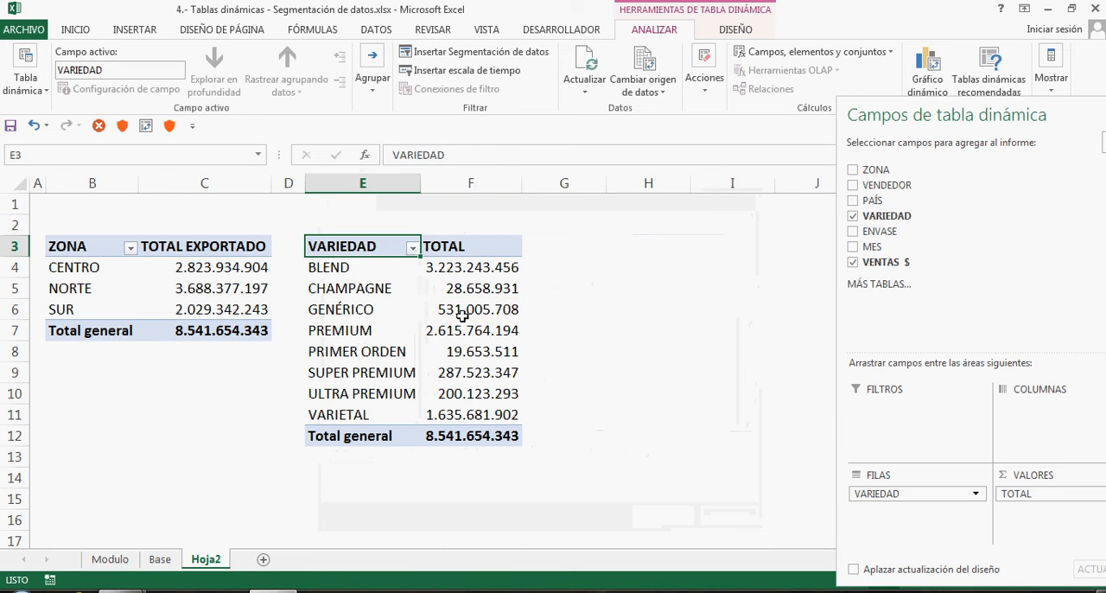
left_click(463, 317)
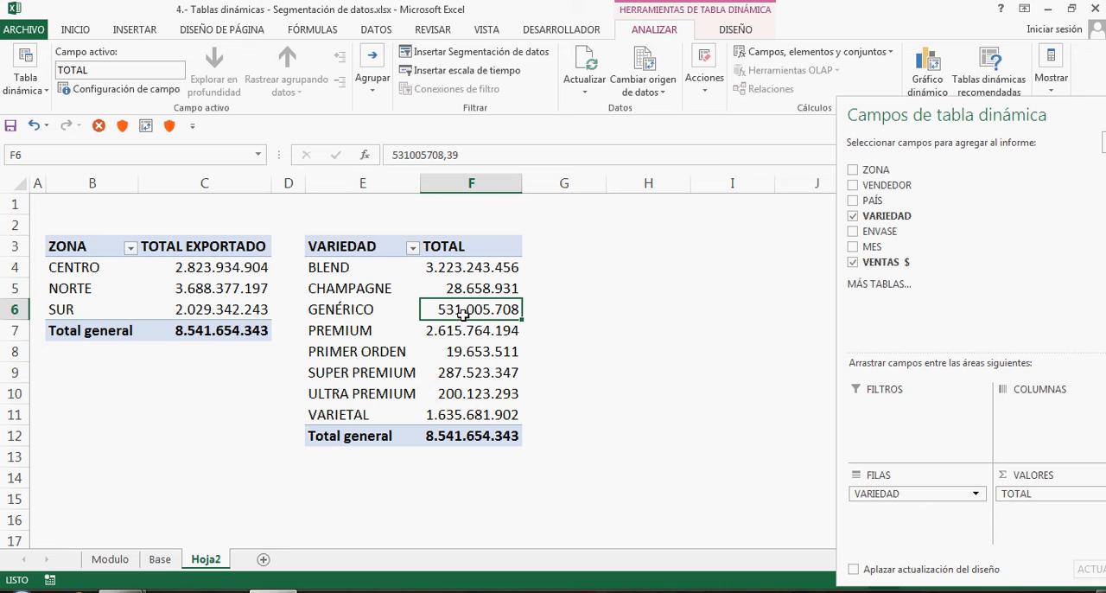
Narrow column G beside the variety pivot table and insert a third pivot table at H3 from the BASE_EXPORTACION range
left_click_drag(608, 185, 554, 185)
left_click(619, 246)
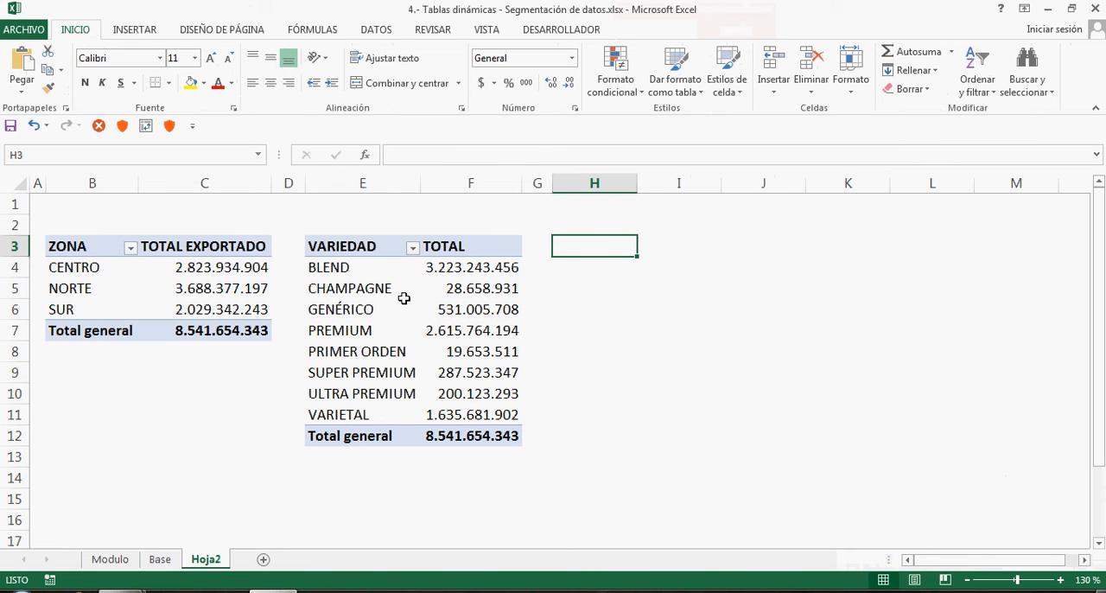
left_click(135, 31)
left_click(24, 65)
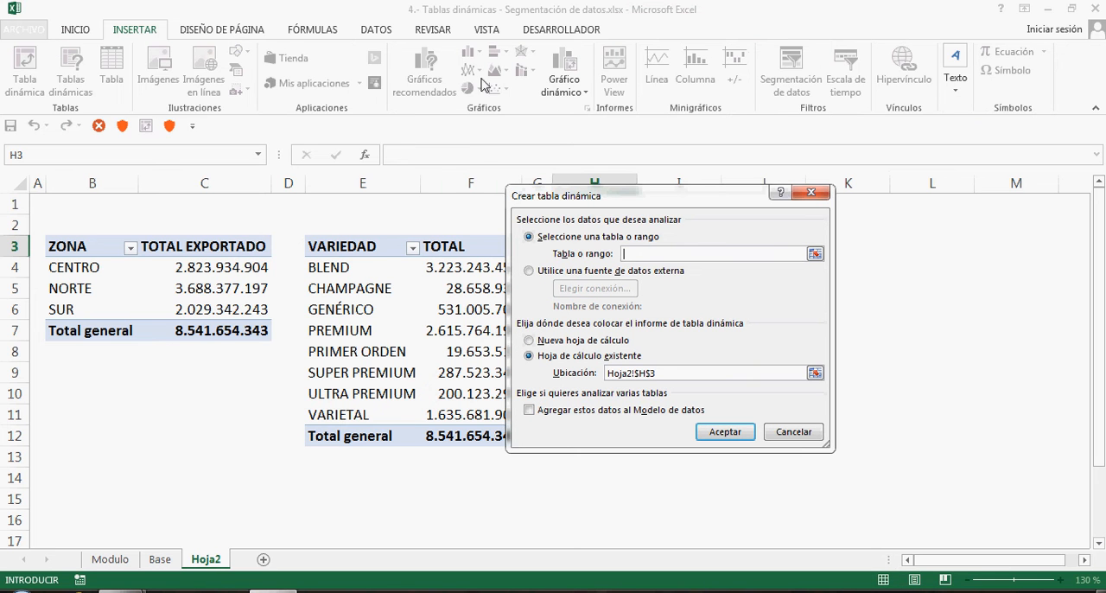
left_click(331, 31)
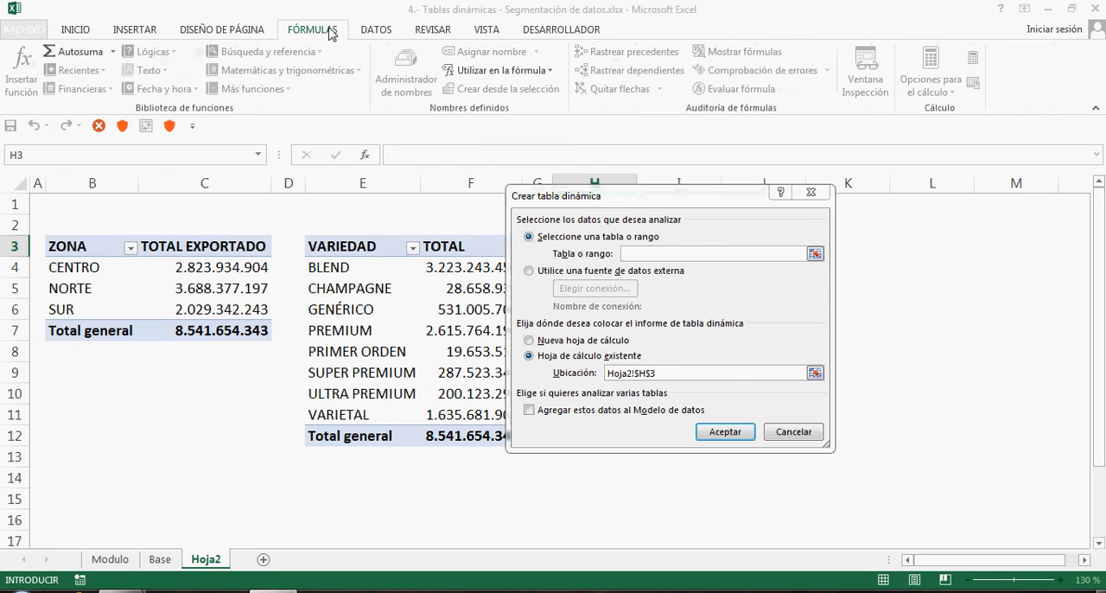
left_click(473, 73)
left_click(472, 92)
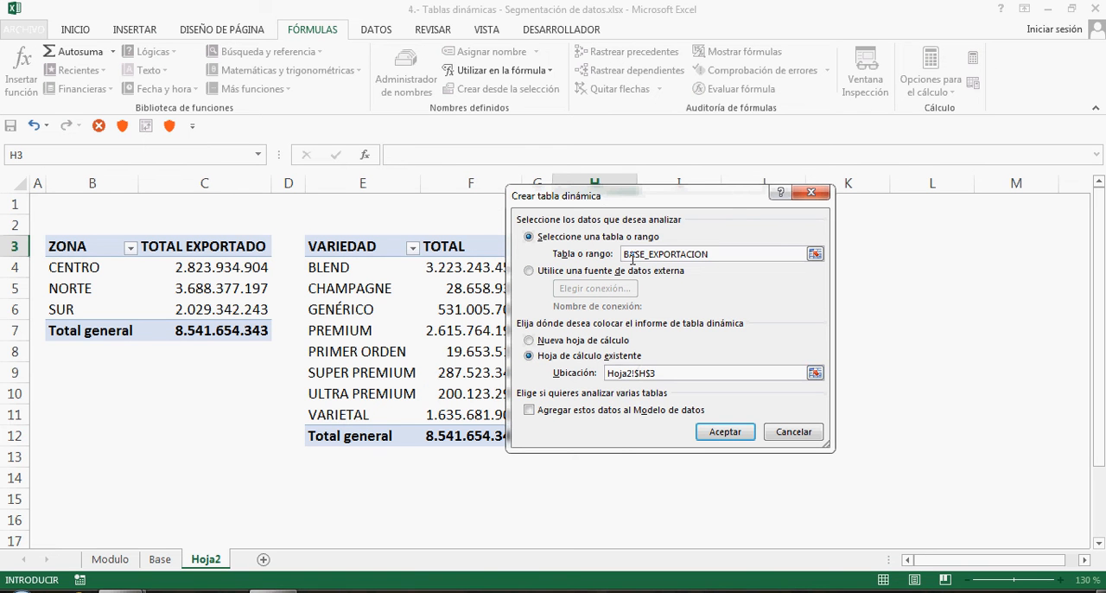
left_click_drag(610, 197, 813, 233)
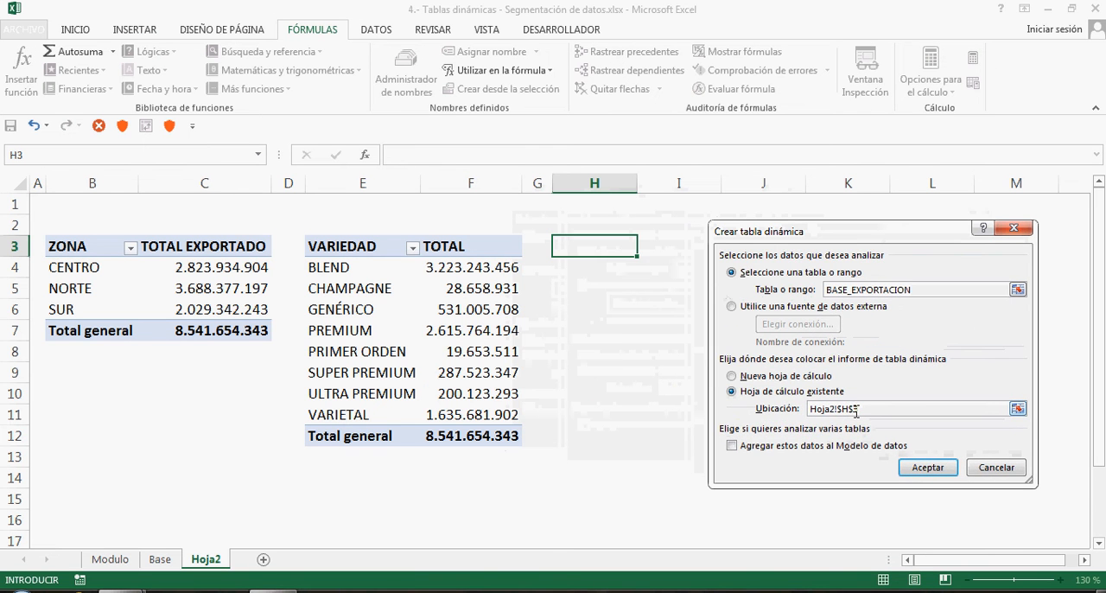
left_click(927, 466)
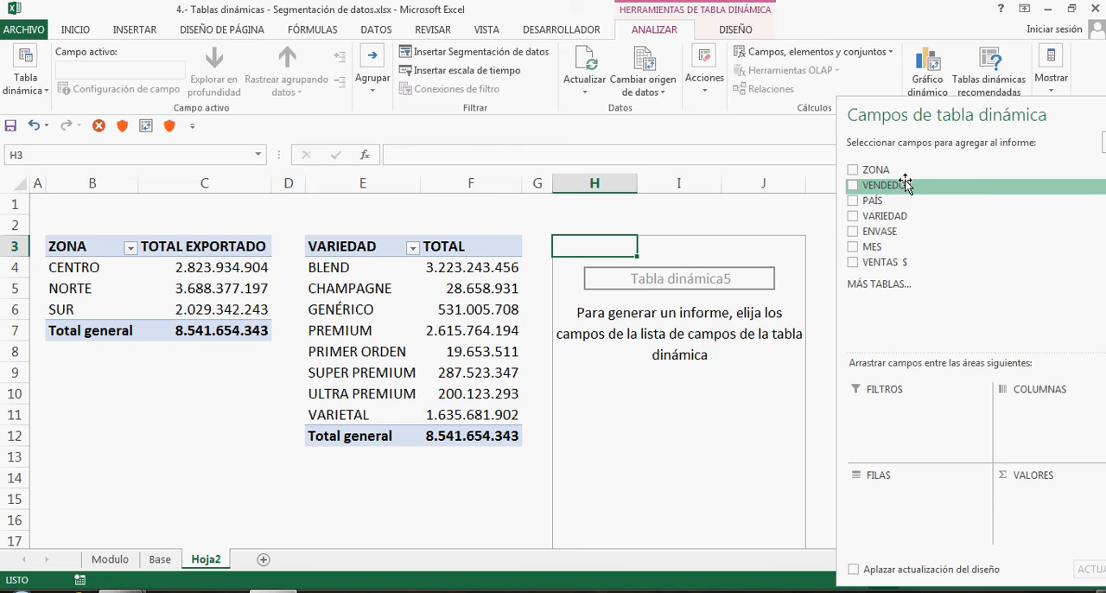
Place VENDEDOR in the new pivot table's rows and VENTAS $ in its values, and close the field list
left_click_drag(888, 185, 899, 504)
left_click_drag(907, 263, 1018, 505)
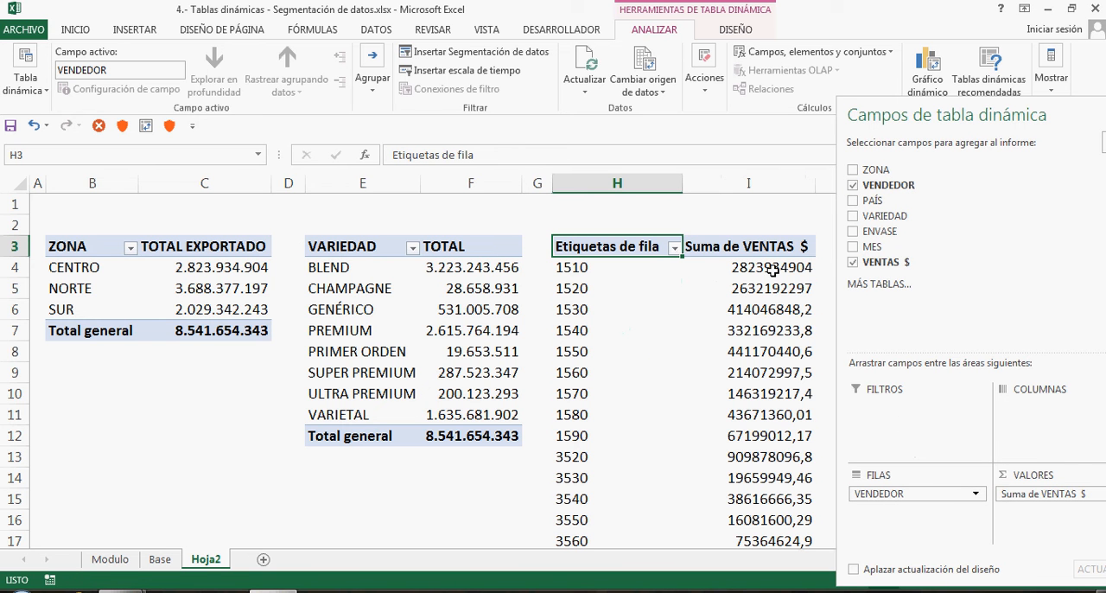
left_click_drag(988, 114, 854, 114)
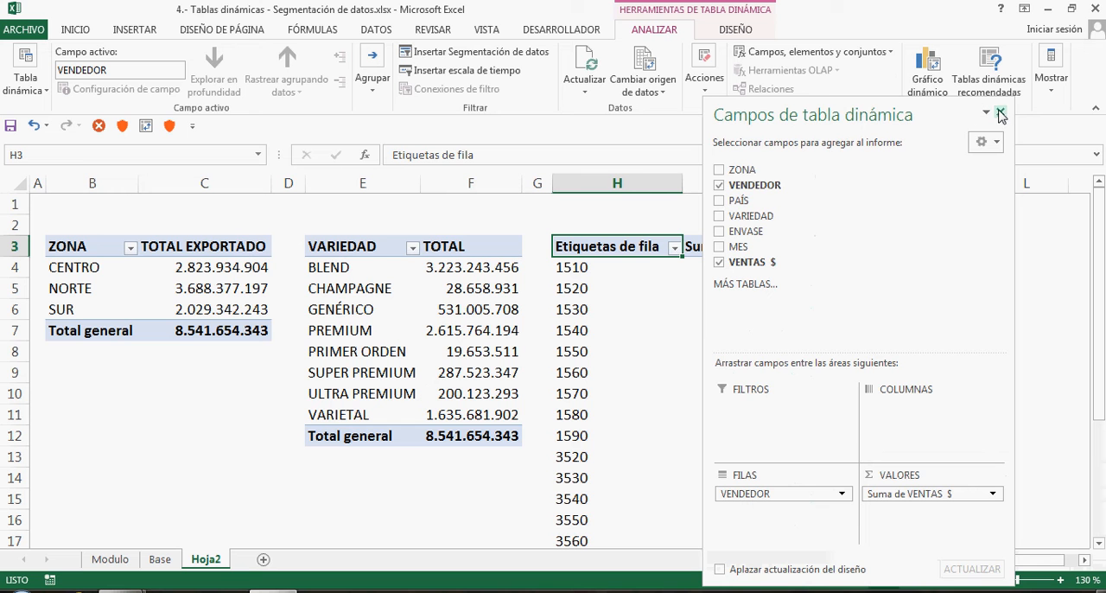
left_click(1000, 115)
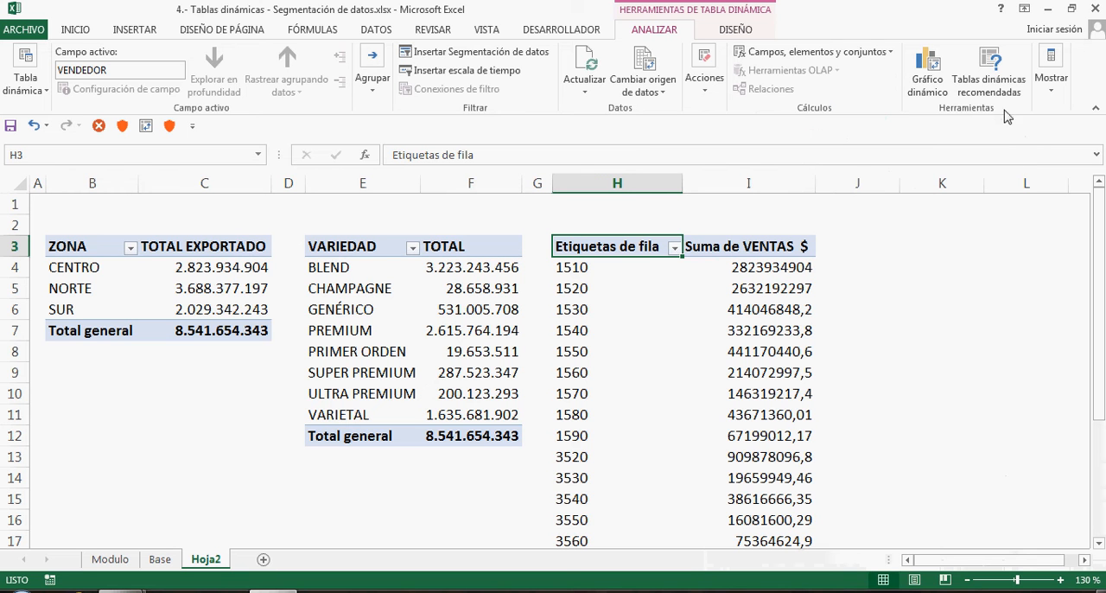
Rename the seller pivot table's headers to VENDEDOR in H3 and TOTAL VENTAS in I3
left_click(618, 270)
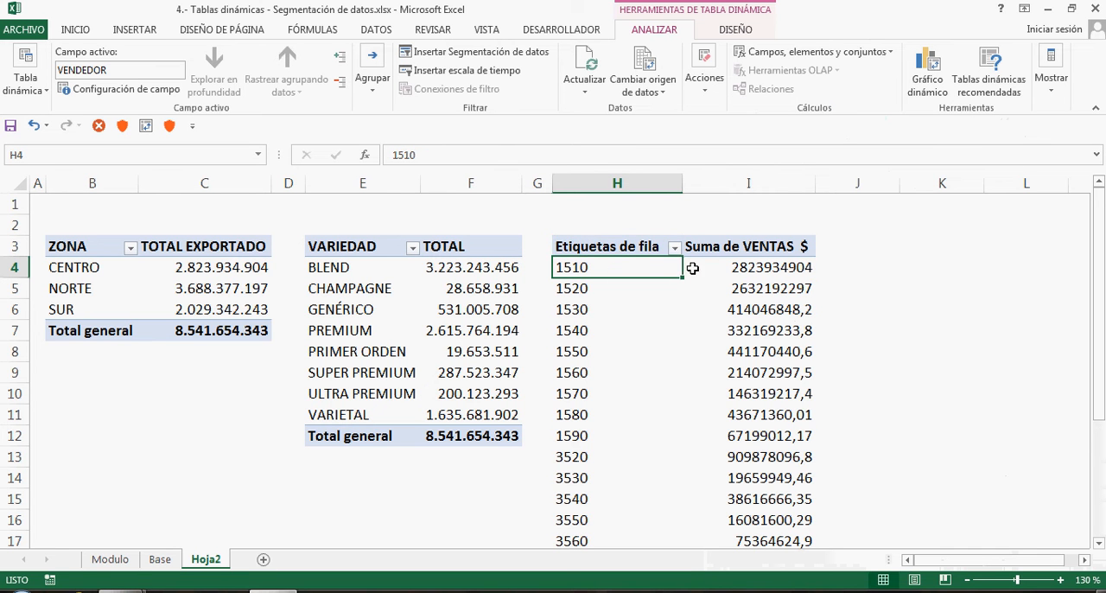
left_click(624, 250)
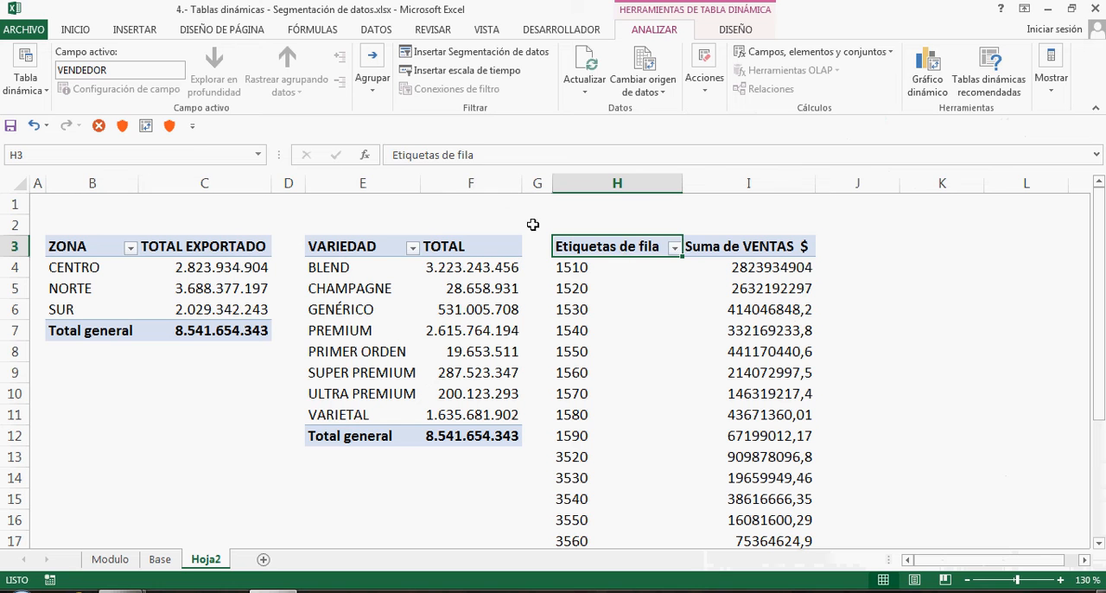
left_click_drag(500, 158, 187, 131)
key("BackSpace")
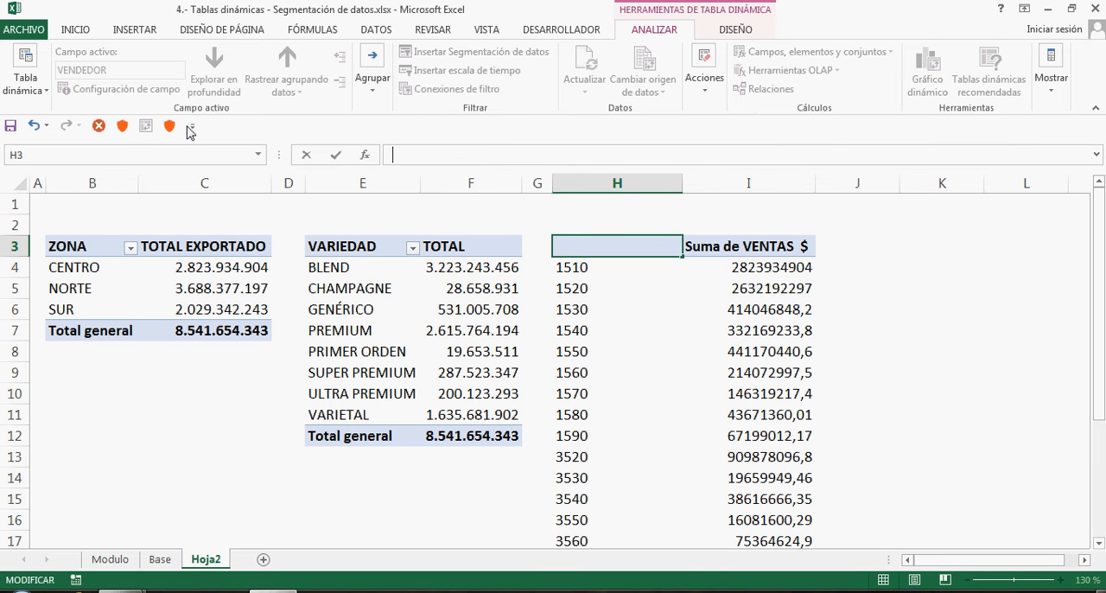
type("VENDEDOR")
key("Return")
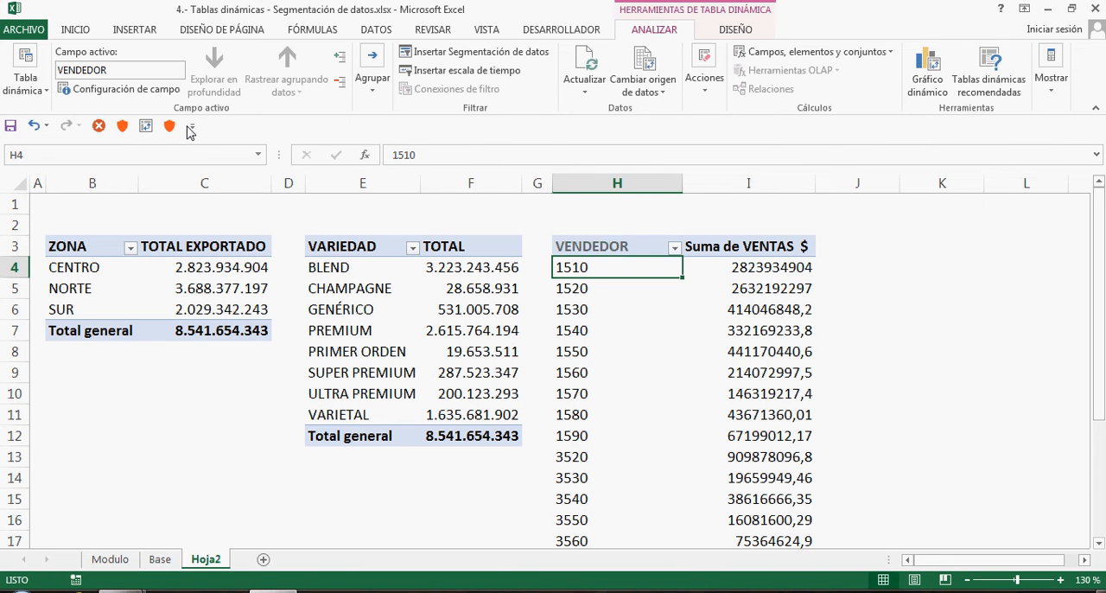
left_click(722, 246)
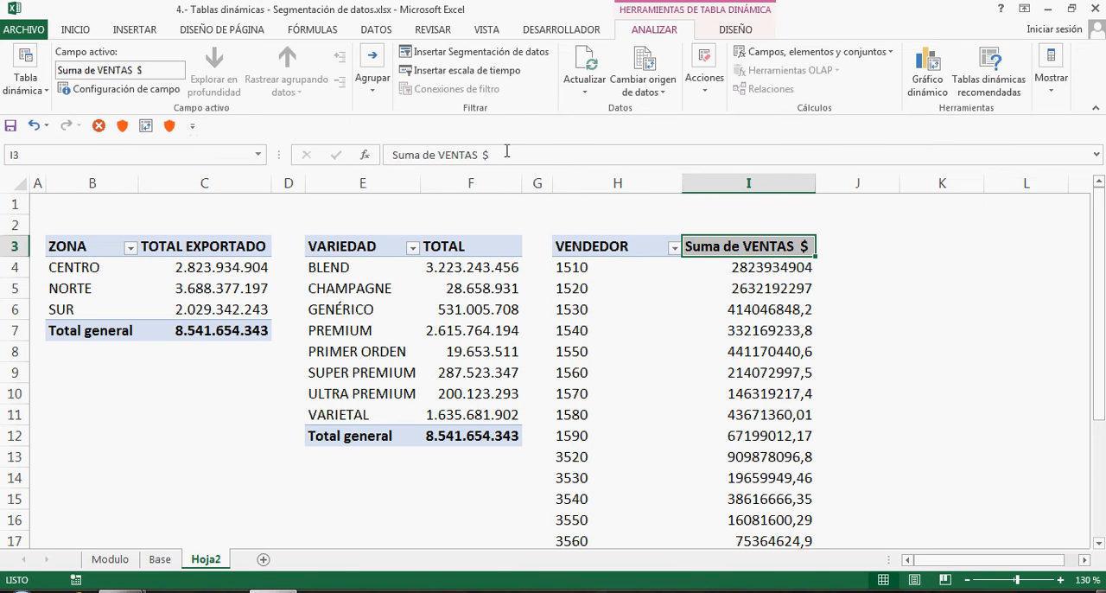
left_click_drag(507, 154, 234, 144)
type("TO")
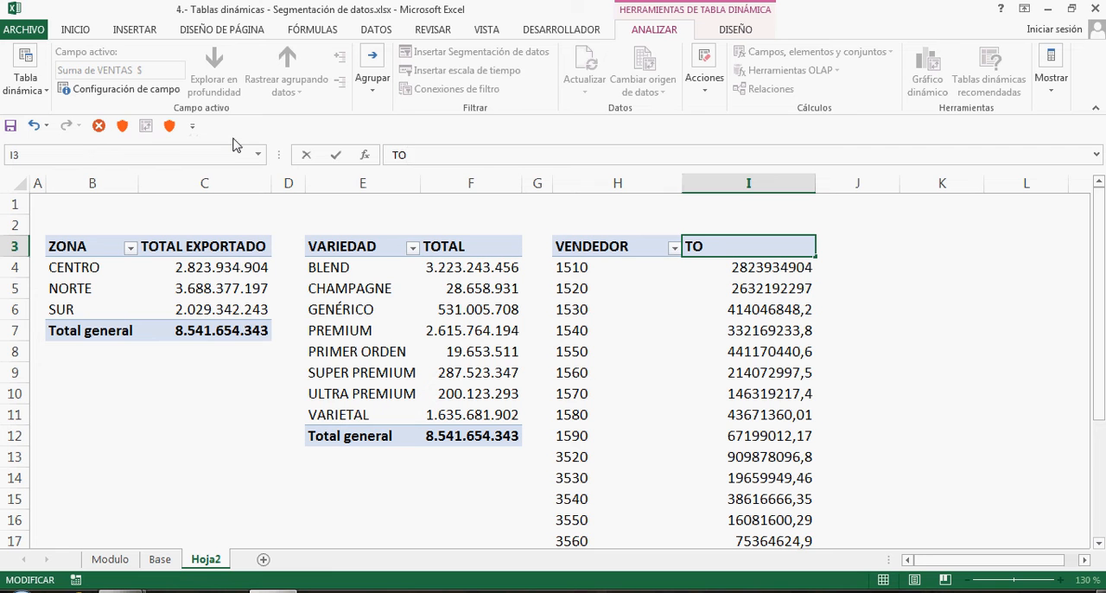
type("TAL VENTAS")
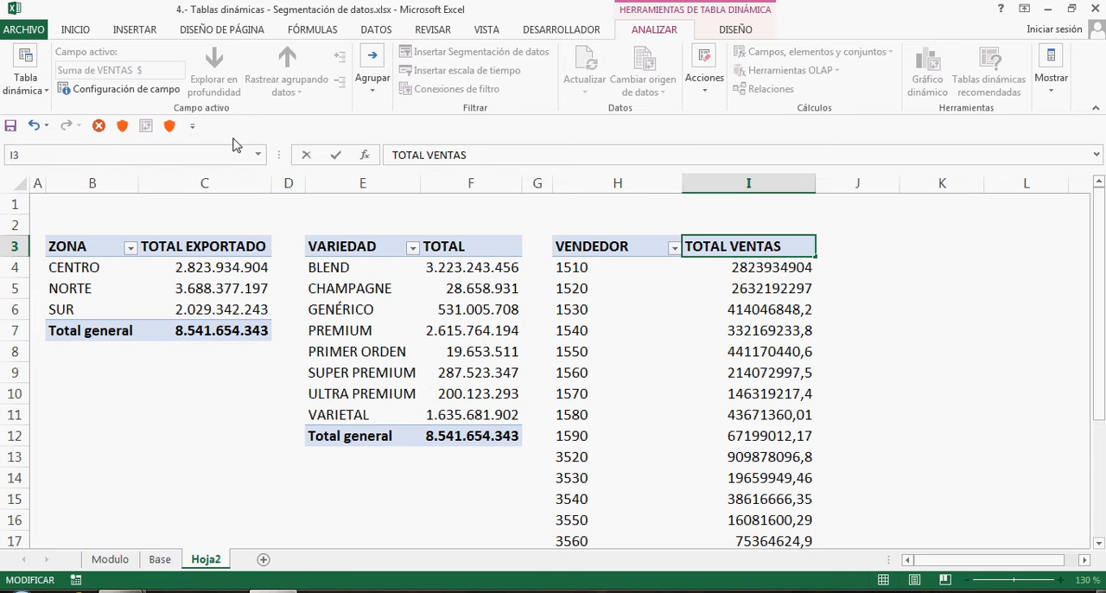
key("Return")
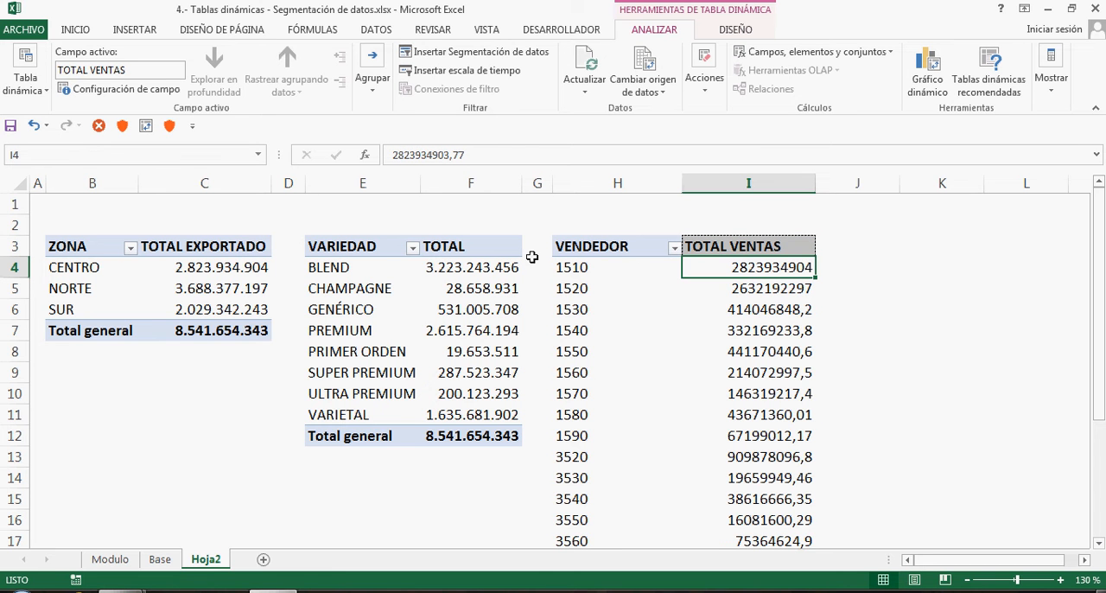
Format the seller pivot table's TOTAL VENTAS values with the Número category, 0 decimal places and the thousands separator
right_click(724, 270)
left_click(782, 327)
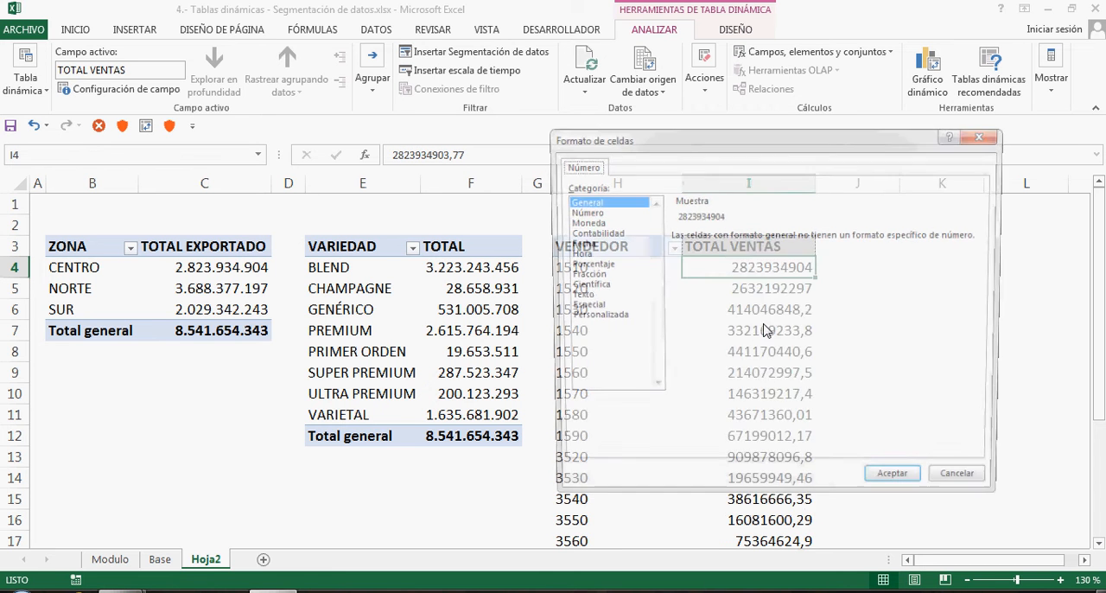
left_click(581, 211)
left_click(804, 240)
left_click(804, 240)
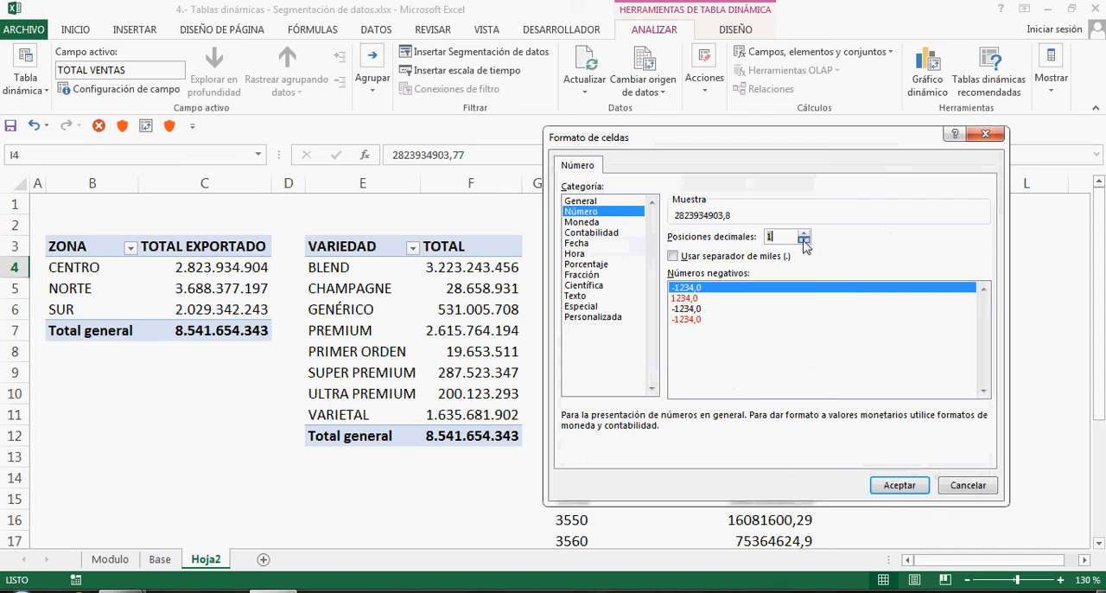
left_click(735, 258)
left_click(900, 485)
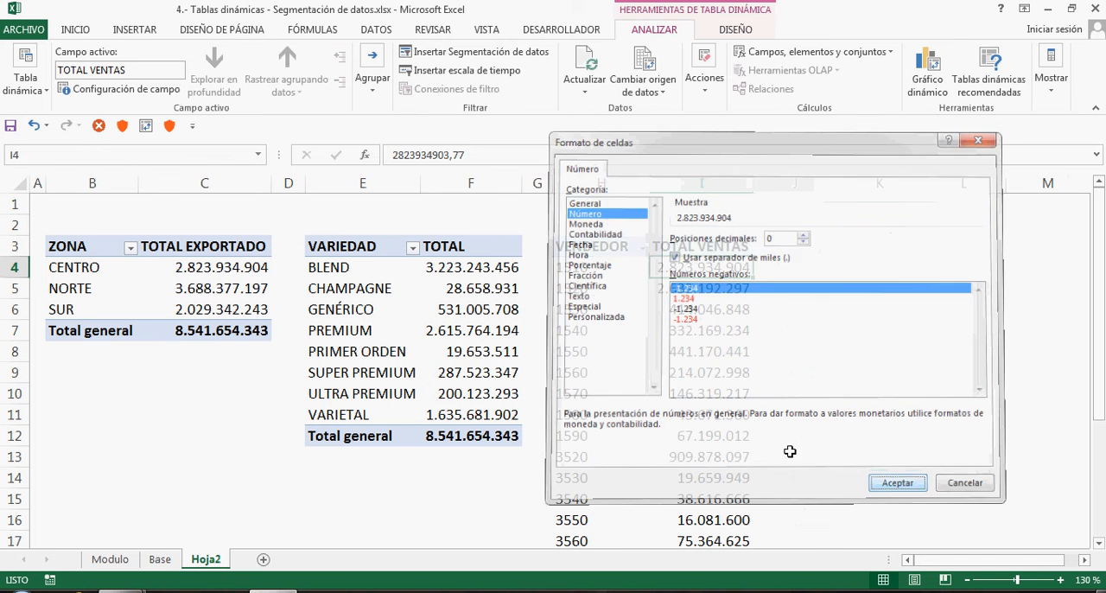
Insert two blank rows at the top of Hoja2, above the three pivot tables
left_click(733, 398)
scroll(709, 395, "down", 2, "ctrl")
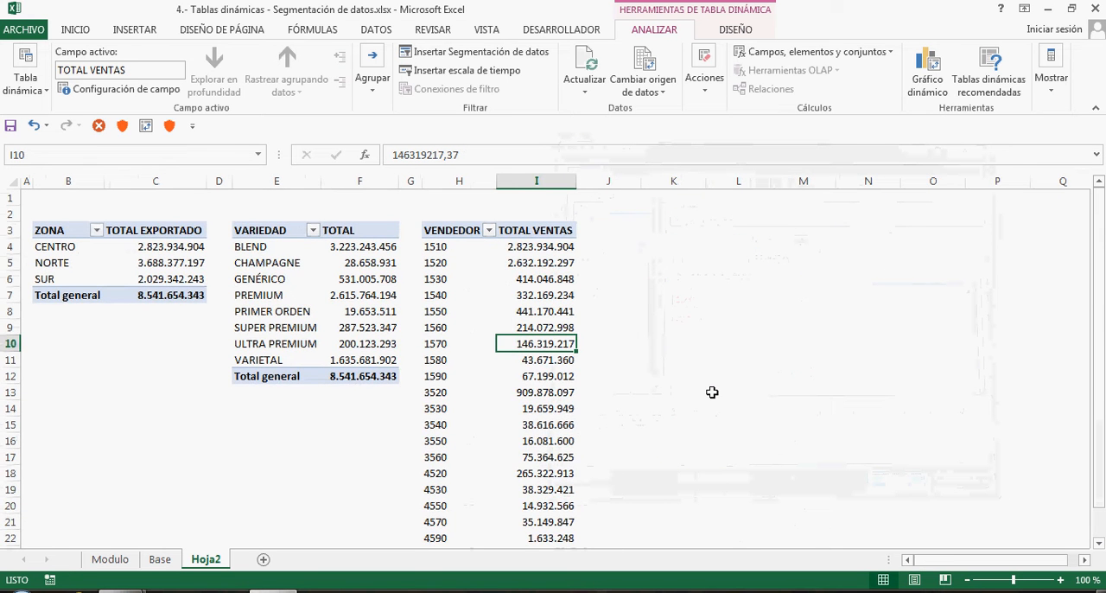
scroll(713, 395, "down", 4)
scroll(713, 395, "up", 4)
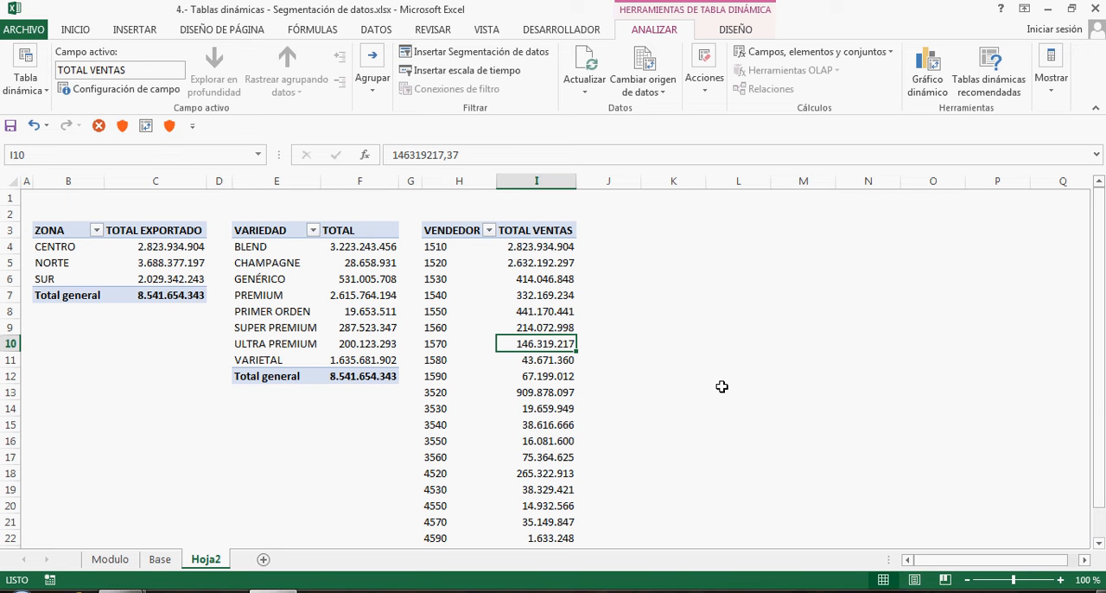
left_click_drag(6, 197, 7, 213)
right_click(8, 215)
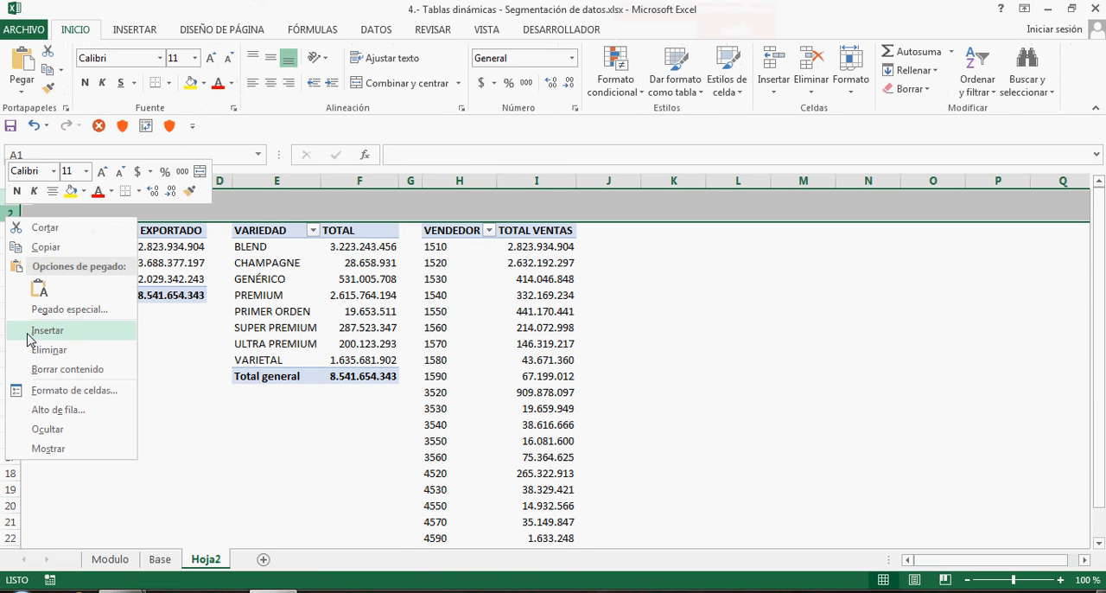
left_click(28, 333)
left_click(330, 244)
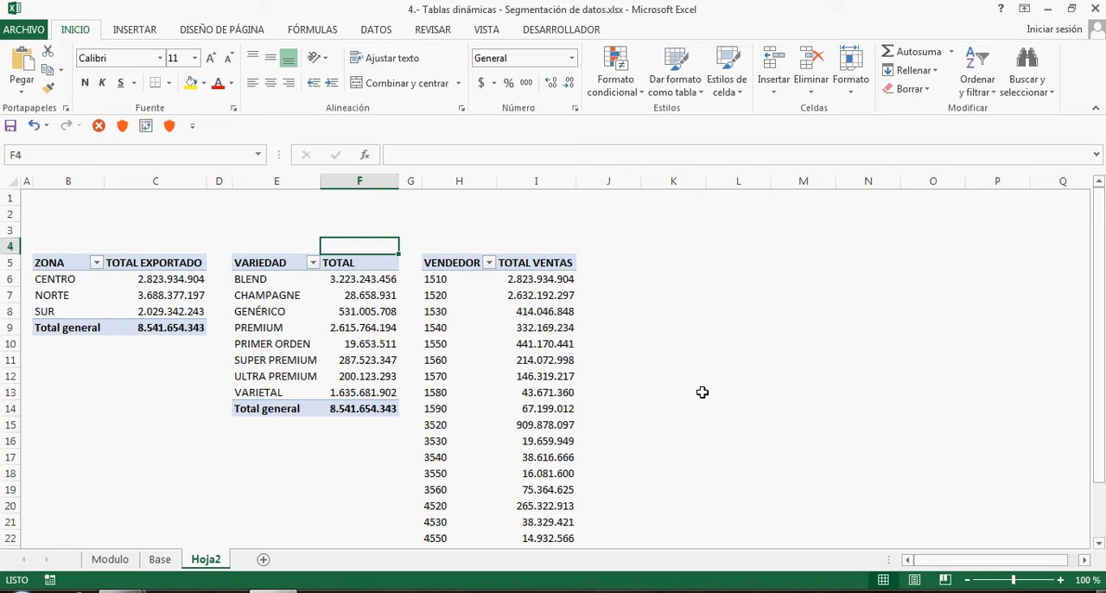
Apply the light red pivot table style with shaded header and total rows to the zone pivot table
scroll(703, 393, "up", 1)
left_click(211, 246)
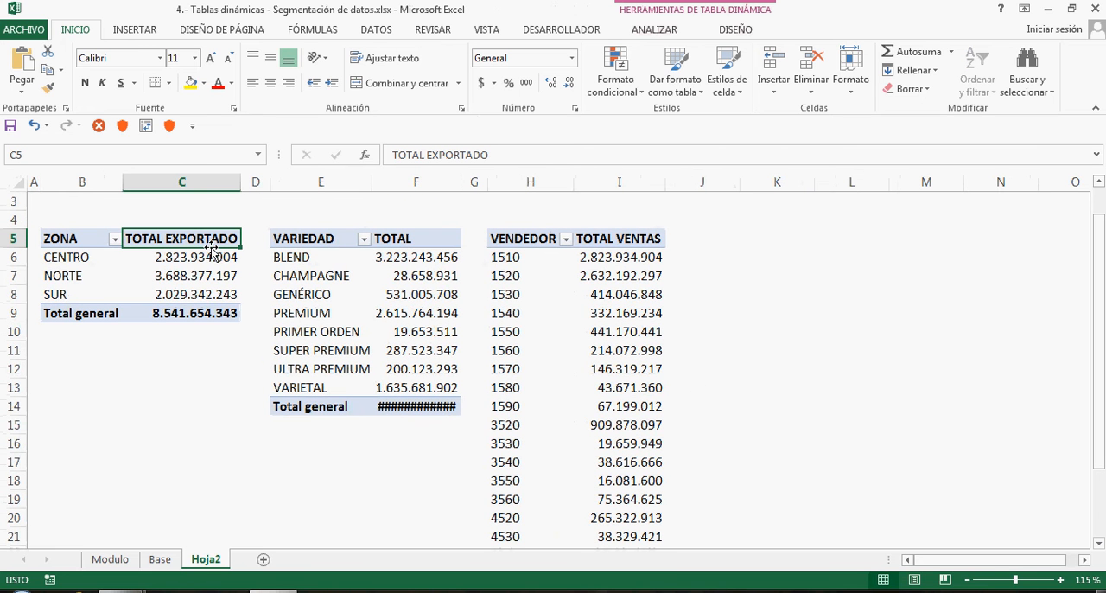
left_click(736, 30)
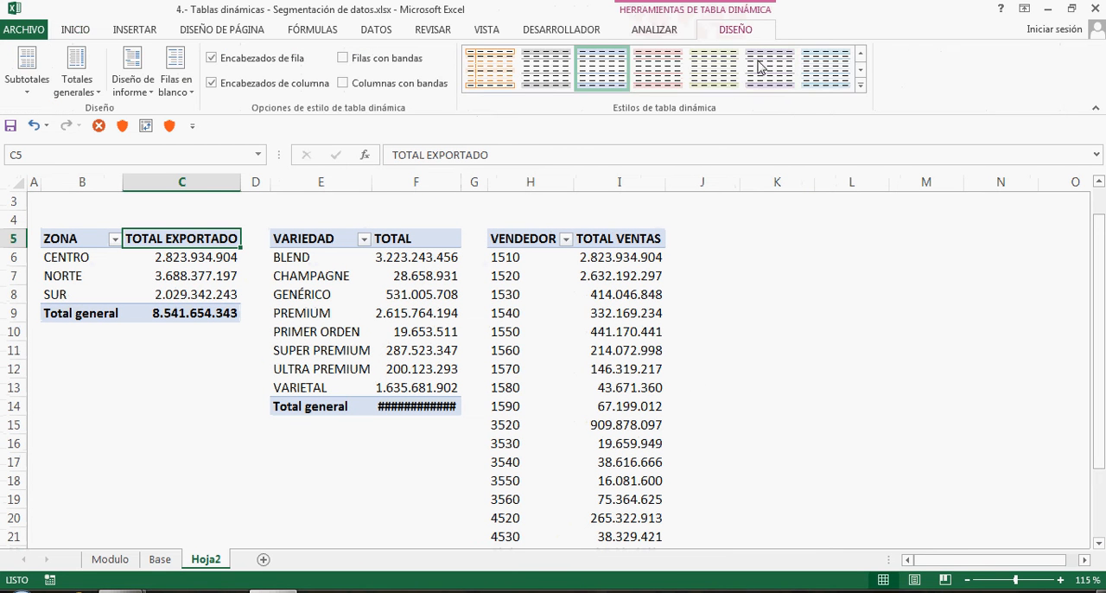
left_click(666, 72)
Apply the orange Medio pivot table style with a solid orange header to the variety pivot table
left_click(442, 237)
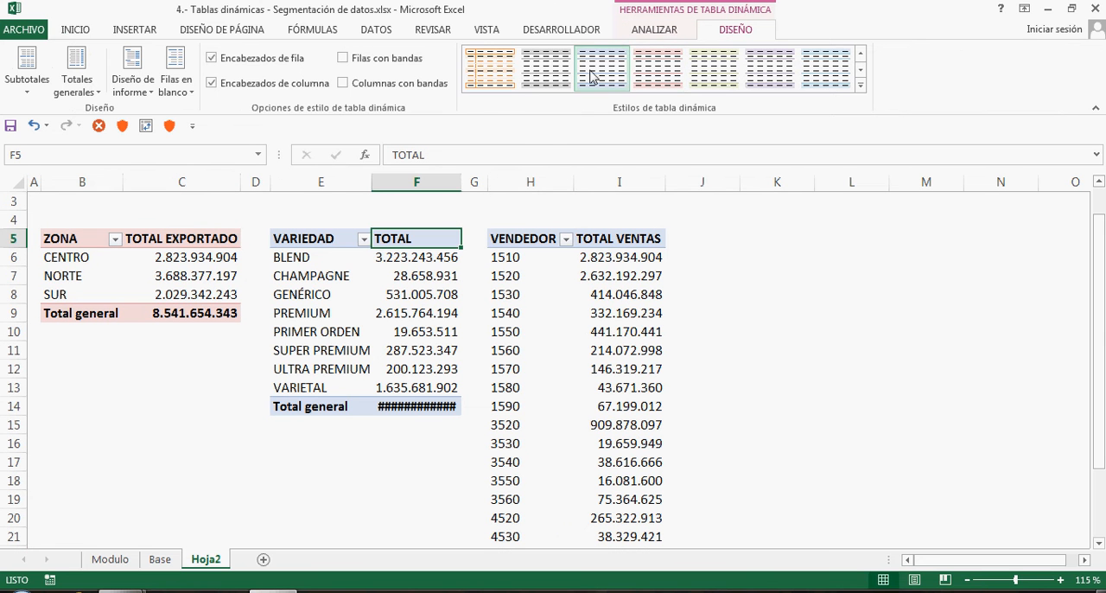
left_click(496, 75)
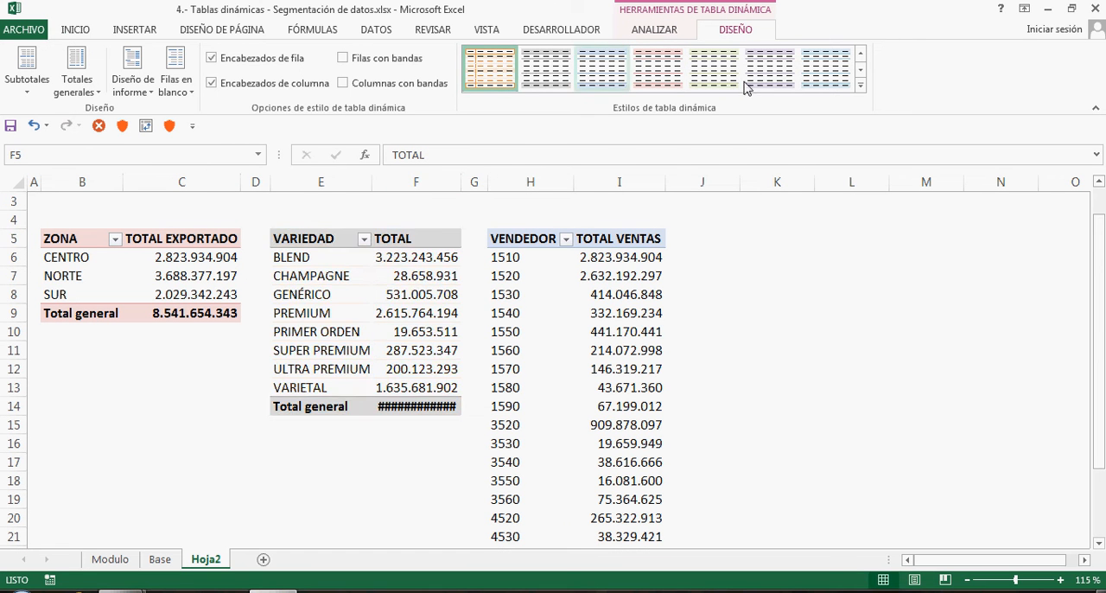
left_click(861, 85)
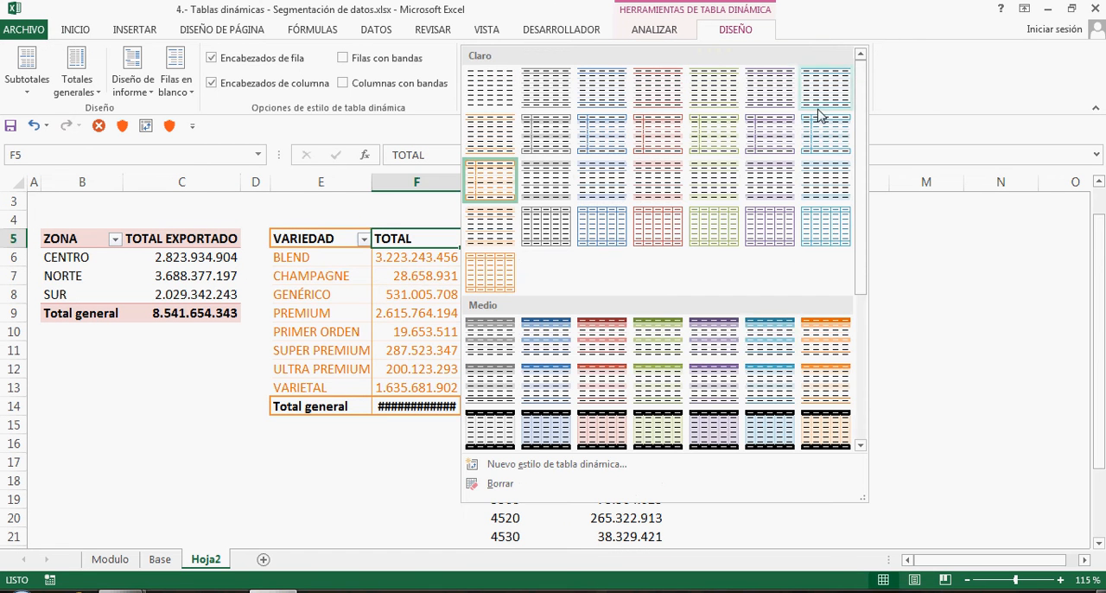
left_click(810, 342)
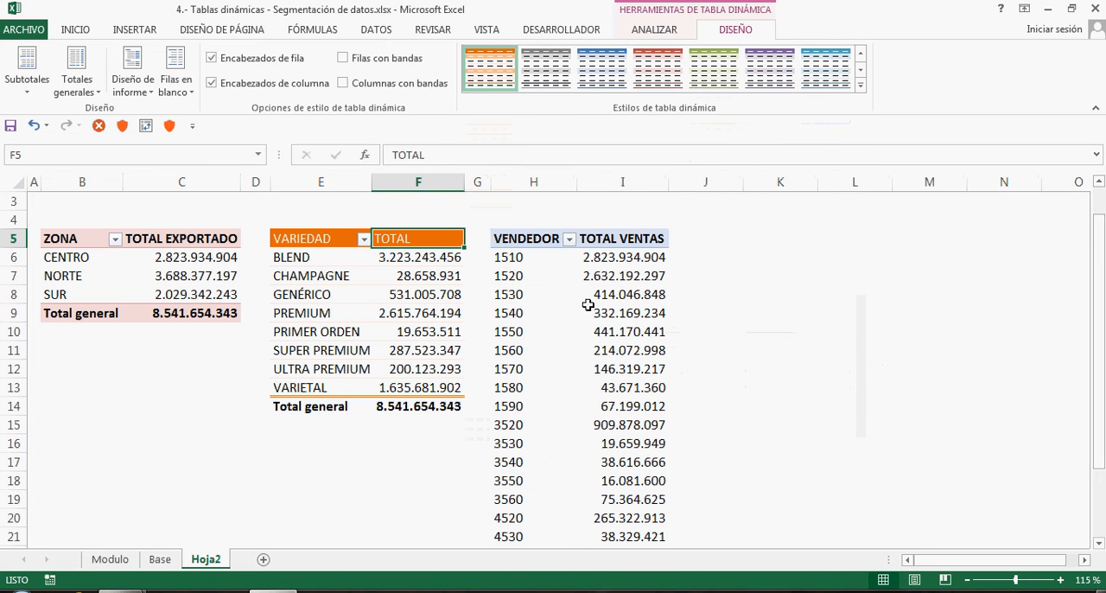
Apply the red Medio pivot table style with darker shaded row labels to the seller pivot table
left_click(522, 239)
left_click(861, 84)
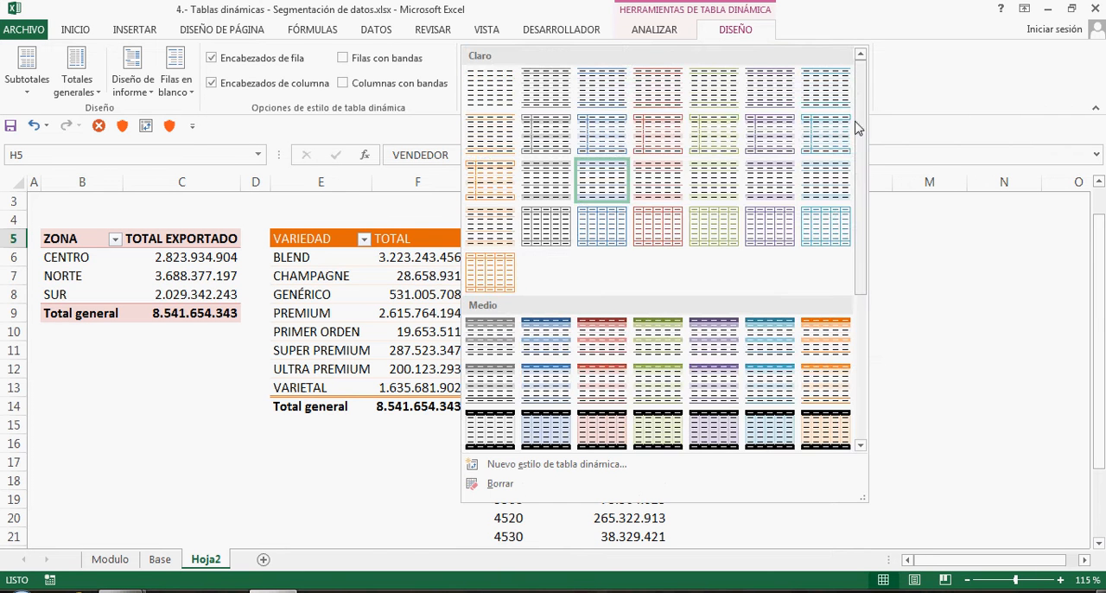
left_click_drag(859, 237, 867, 371)
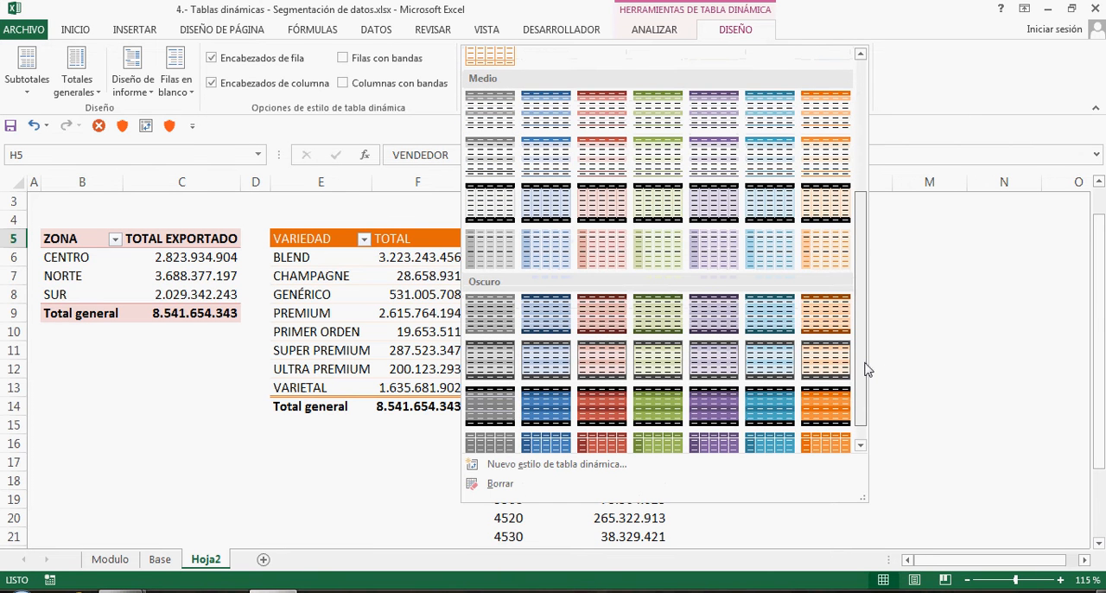
left_click(618, 264)
left_click(594, 293)
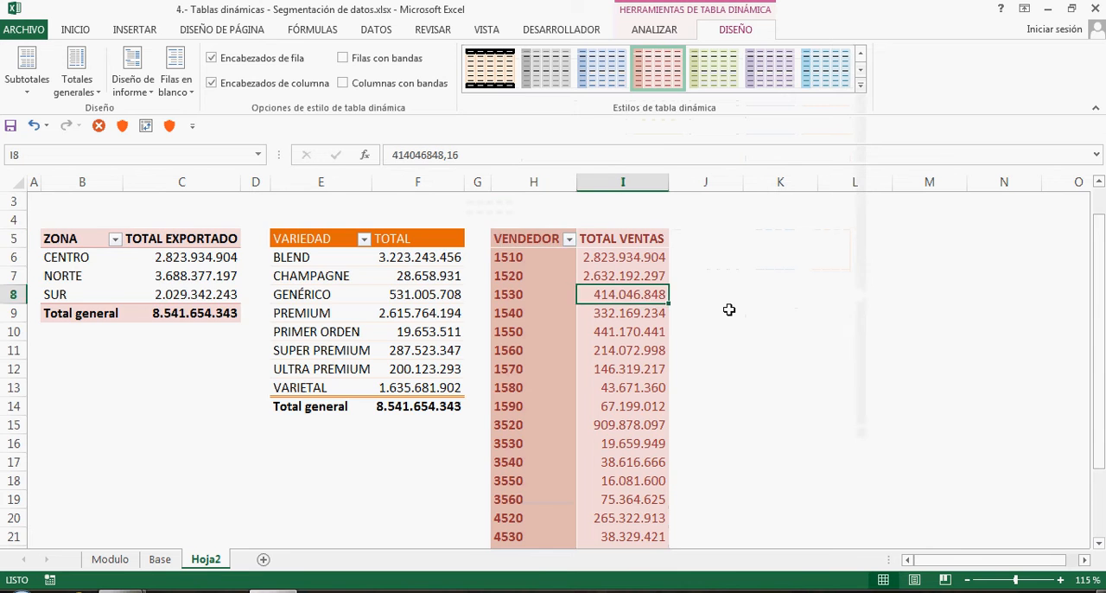
scroll(729, 310, "down", 6)
scroll(729, 310, "up", 7)
left_click(206, 299)
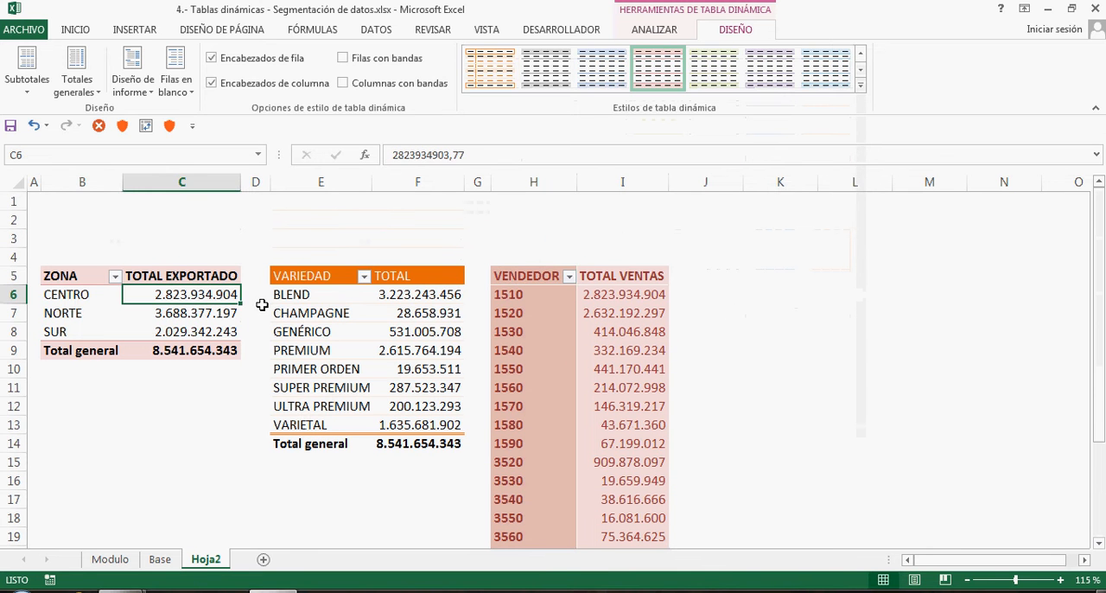
left_click(338, 313)
left_click(505, 331)
Apply the red Medio pivot table style with a solid dark red header to the zone pivot table
left_click(190, 281)
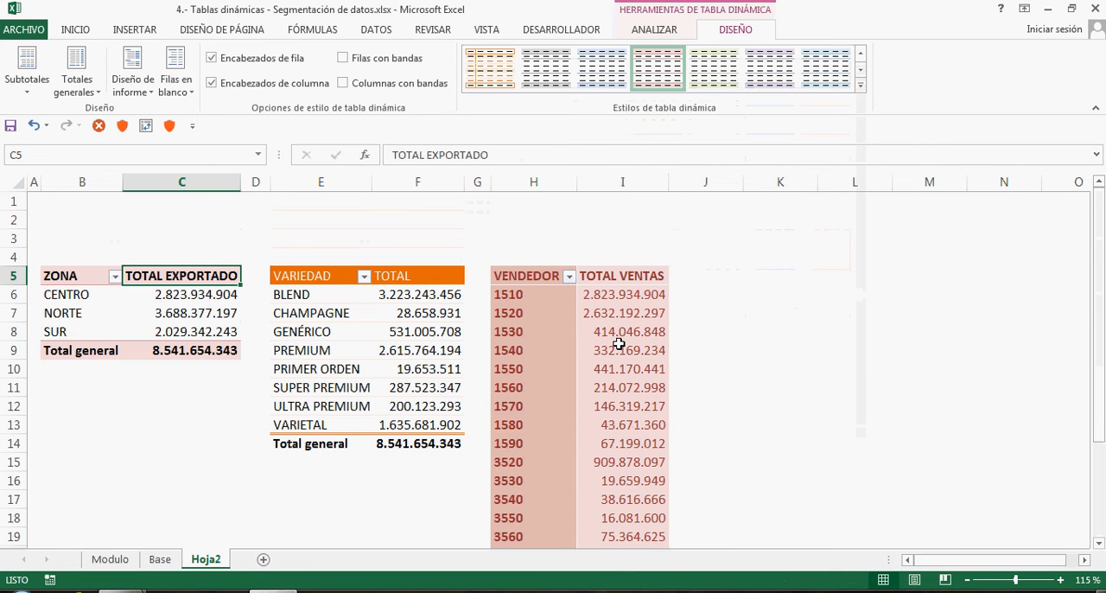
left_click(861, 84)
left_click(616, 361)
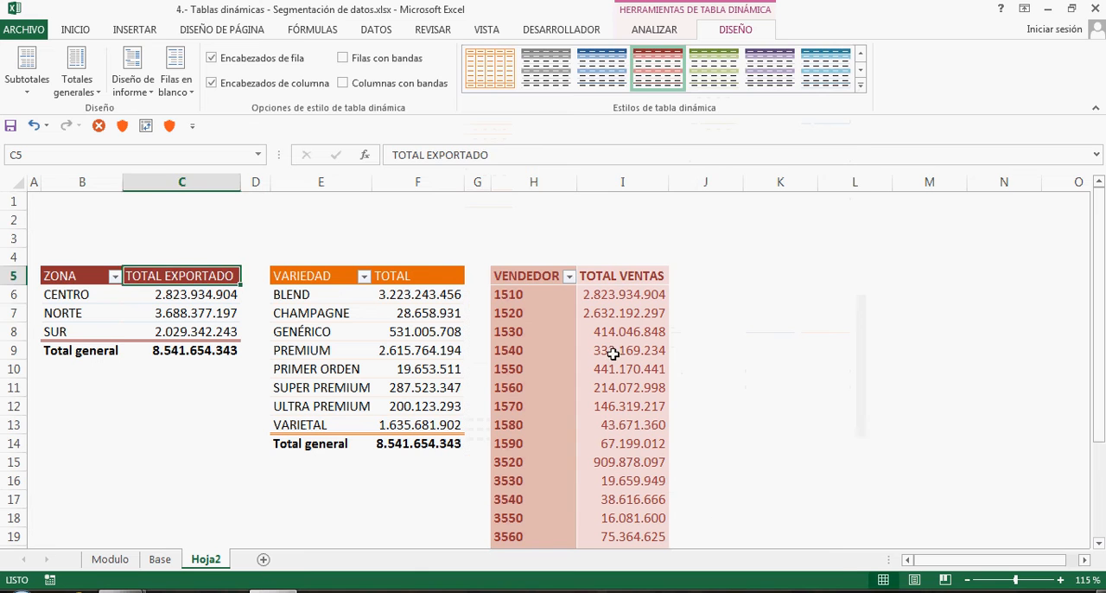
left_click(117, 307)
left_click(313, 319)
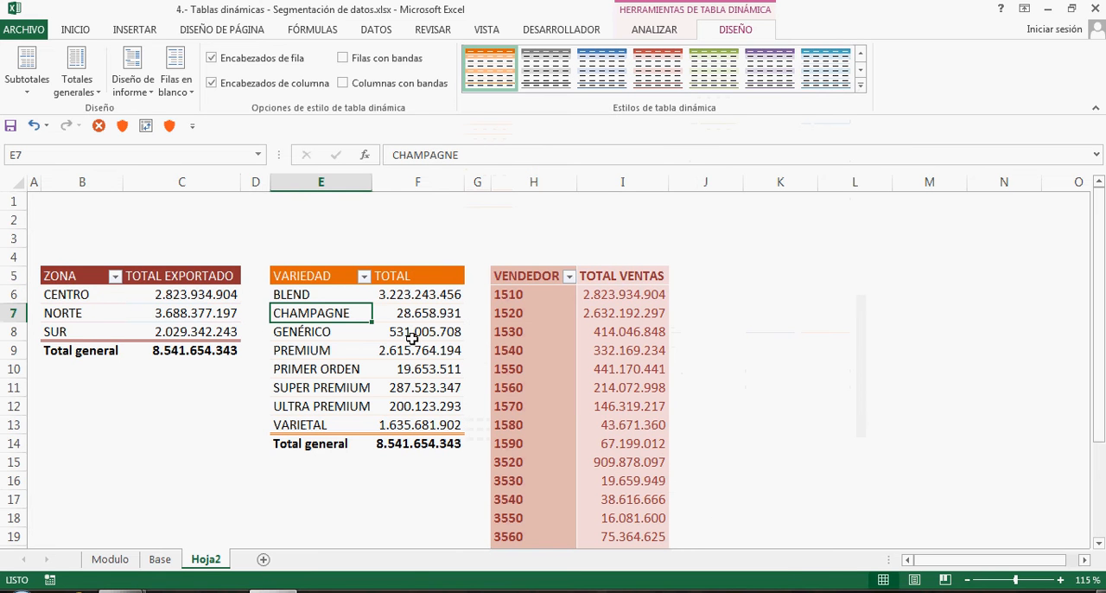
Name the zone pivot table TD ZONA and turn off autofitting its column widths on update
left_click(142, 299)
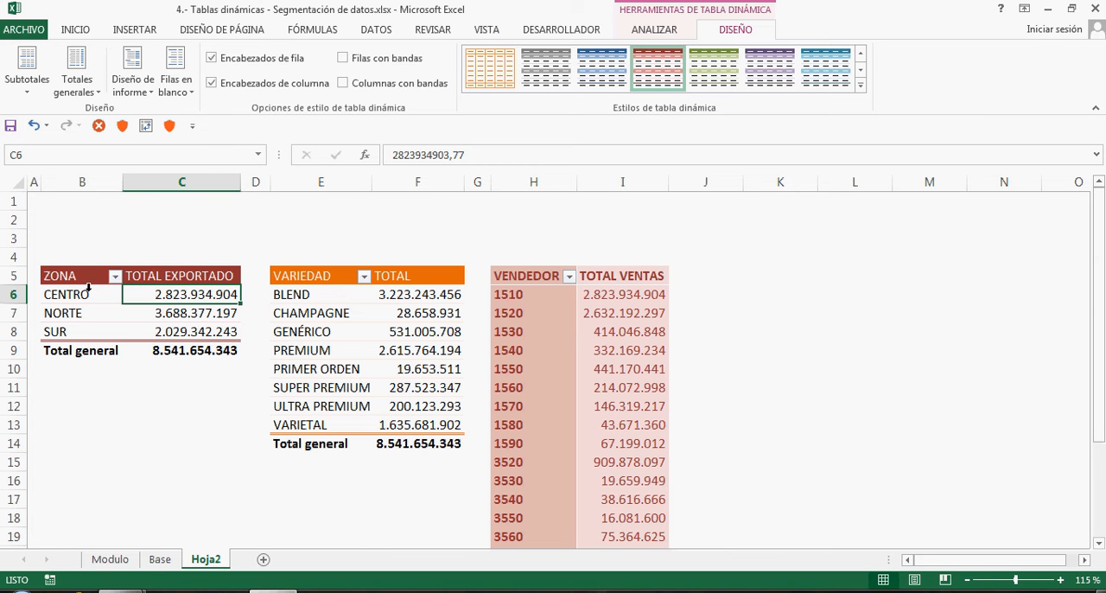
right_click(178, 295)
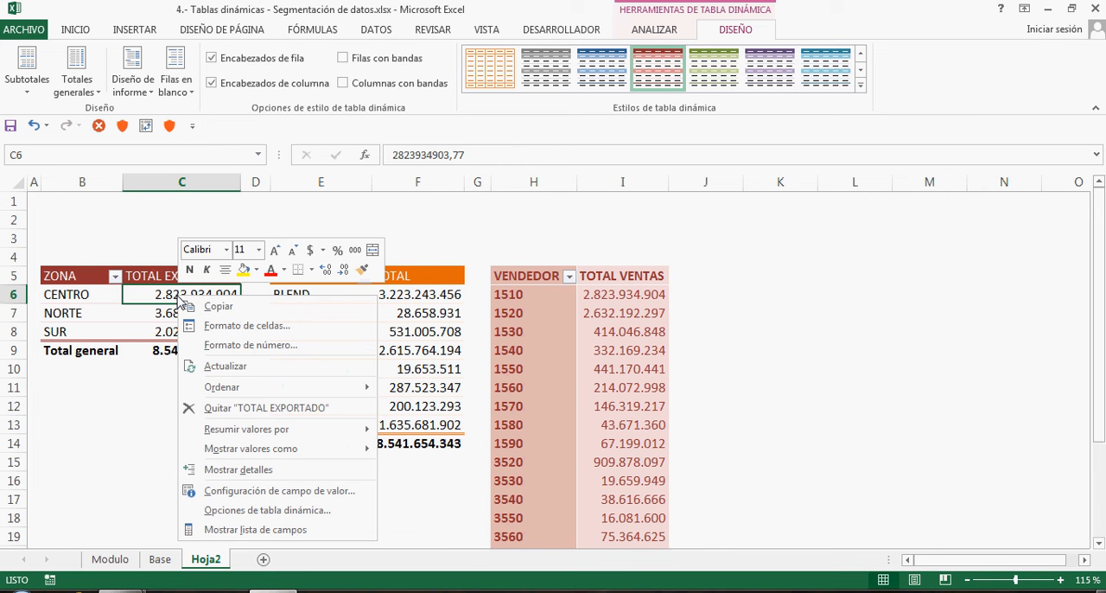
left_click(239, 510)
left_click_drag(253, 228, 720, 206)
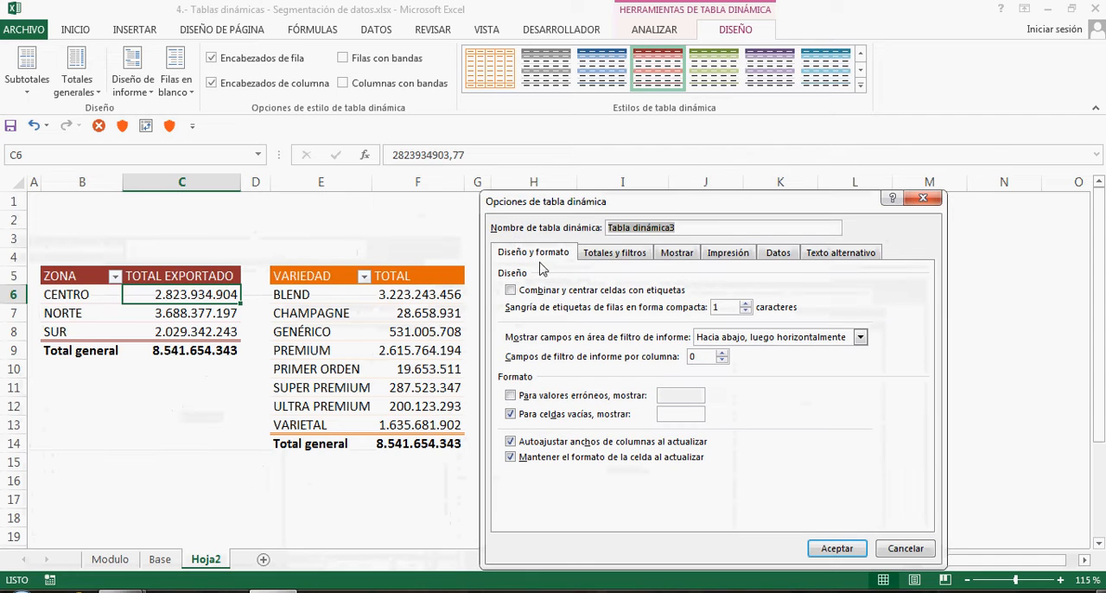
left_click(700, 226)
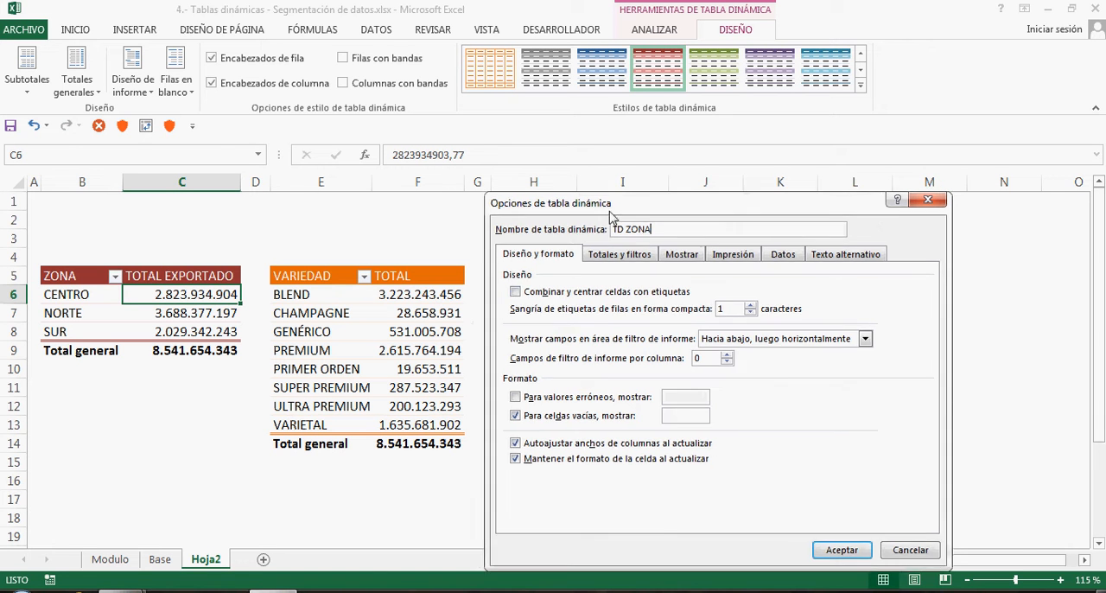
left_click_drag(589, 202, 642, 159)
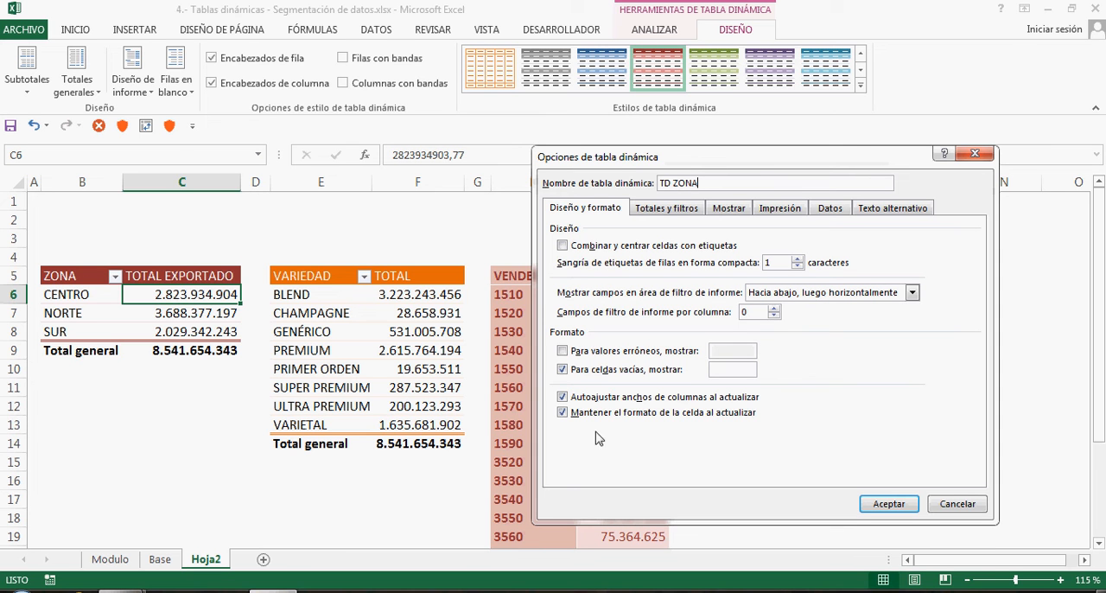
left_click(603, 399)
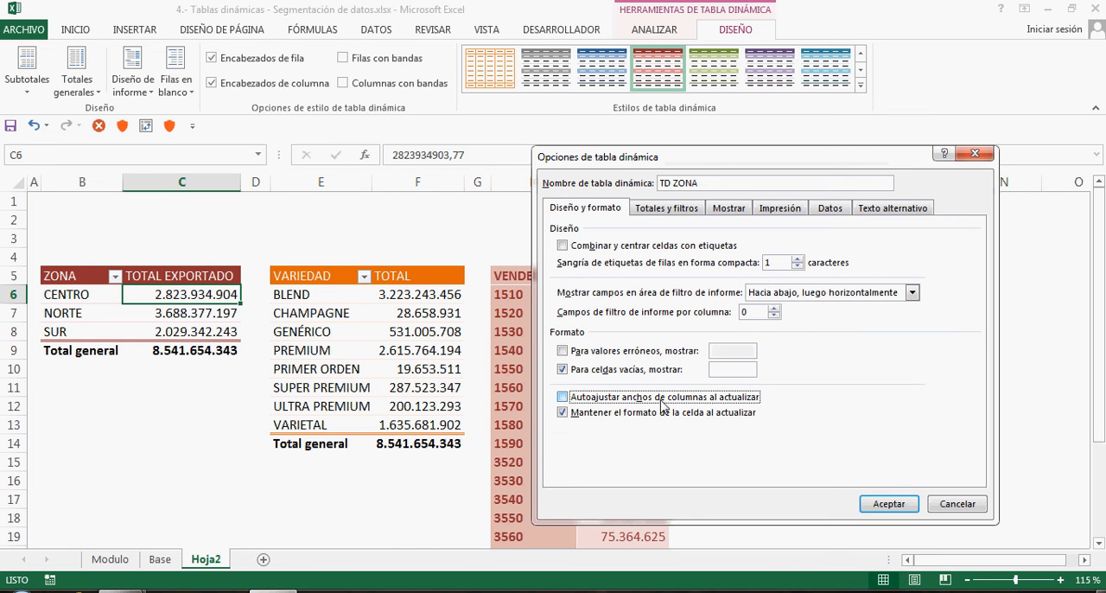
left_click(889, 504)
Name the variety pivot table TD VARIEDAD and turn off autofitting its column widths on update
left_click(409, 292)
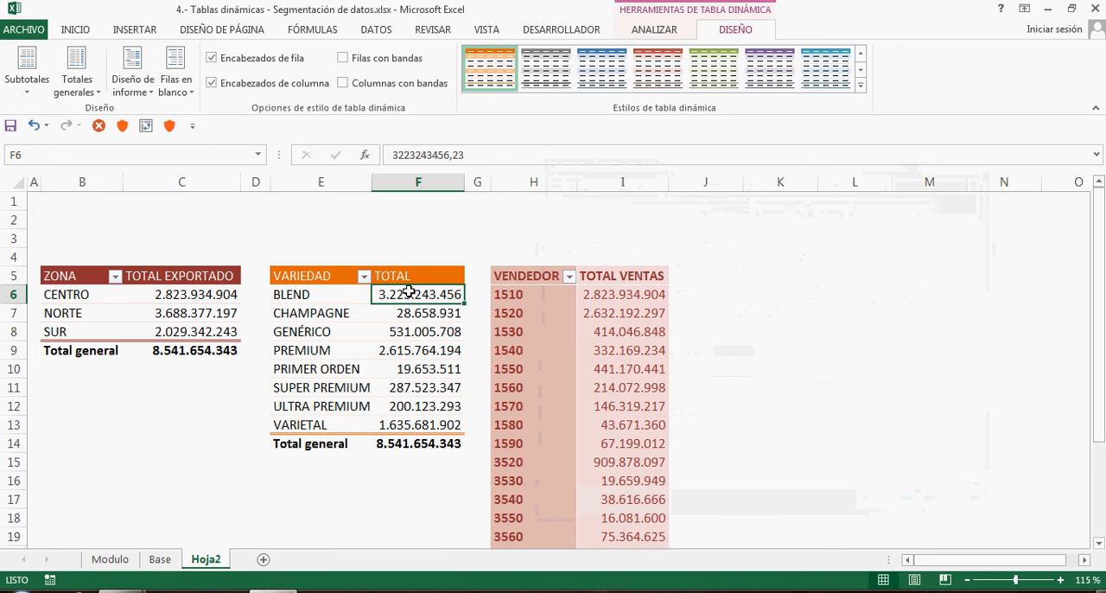
right_click(410, 292)
left_click(491, 508)
left_click_drag(501, 220, 847, 167)
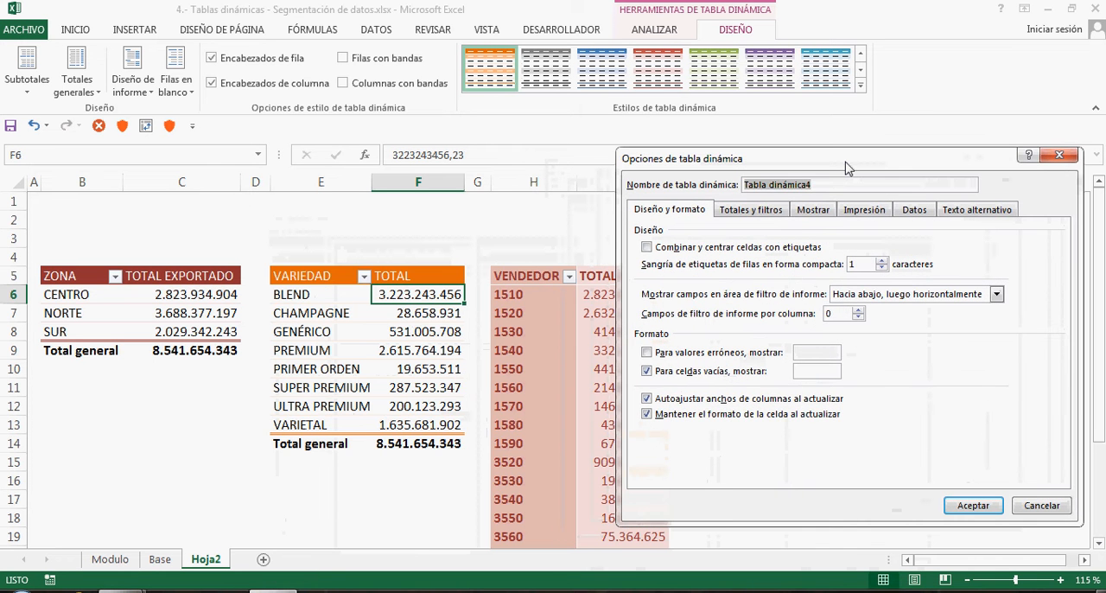
type("TD VARIEDAD")
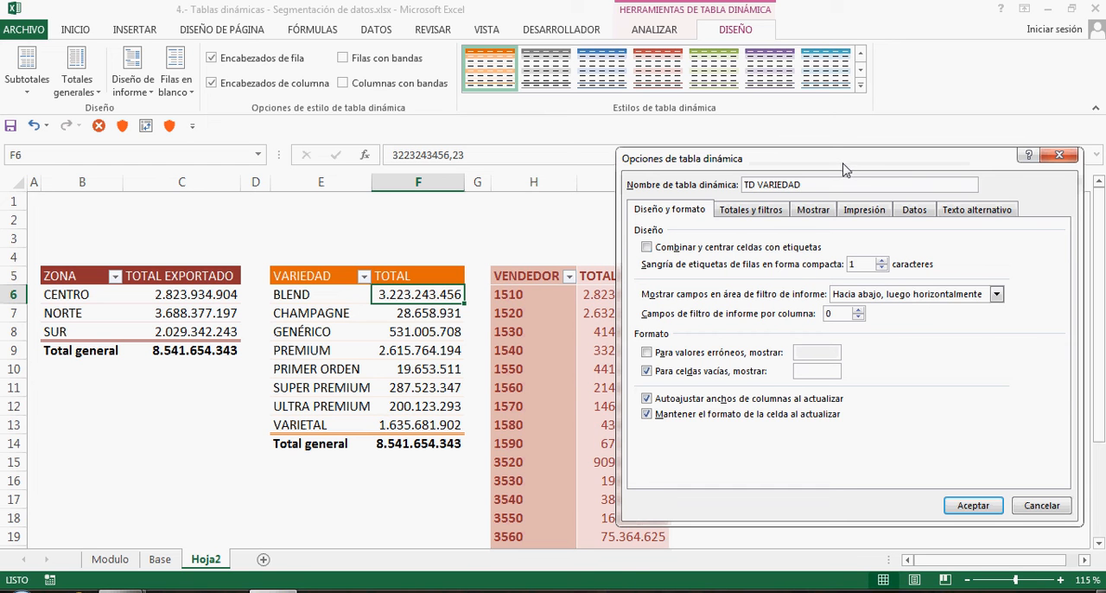
left_click(756, 403)
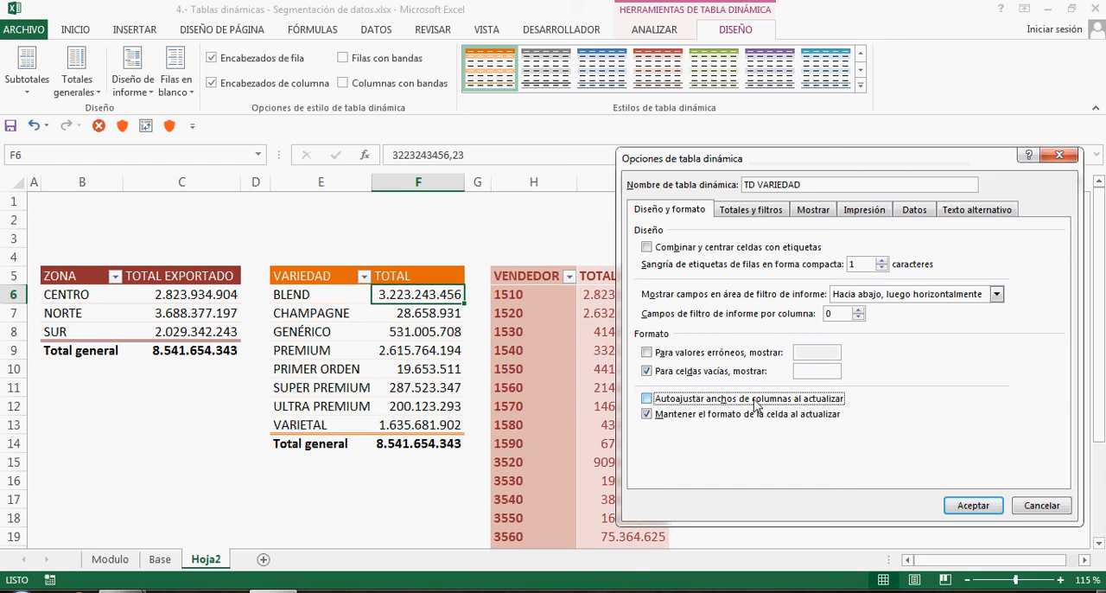
left_click(972, 504)
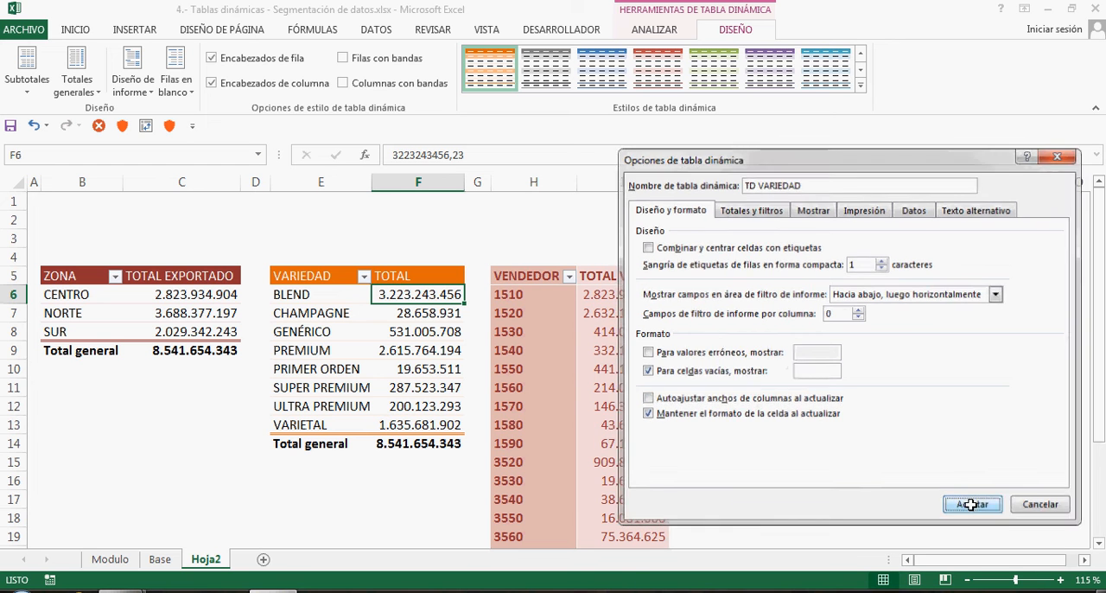
Name the seller pivot table TD VENDEDOR and turn off autofitting its column widths on update
left_click(527, 278)
right_click(529, 285)
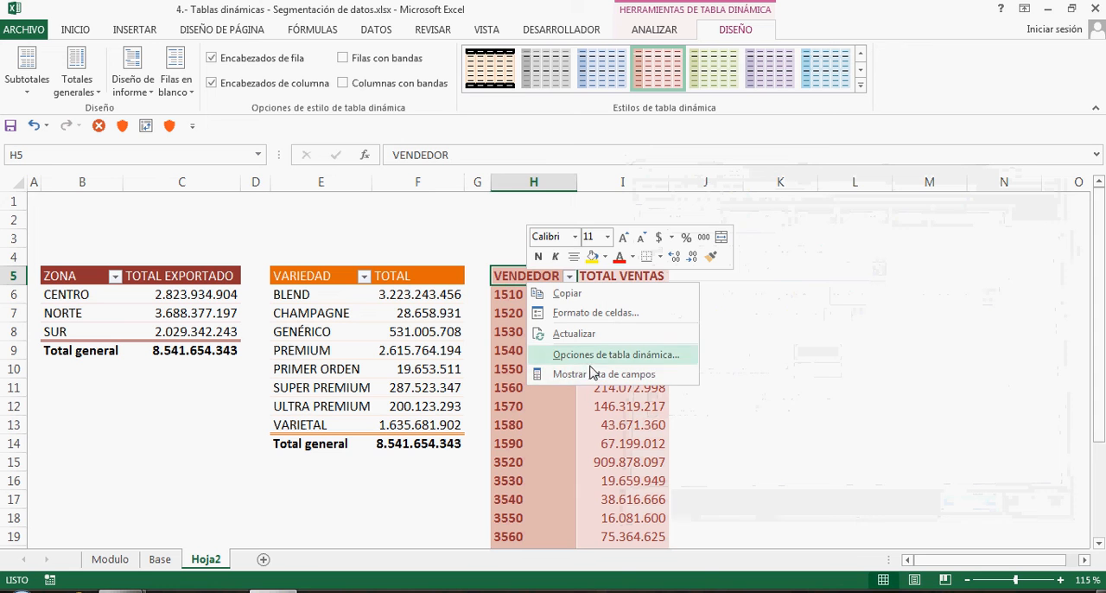
left_click(614, 356)
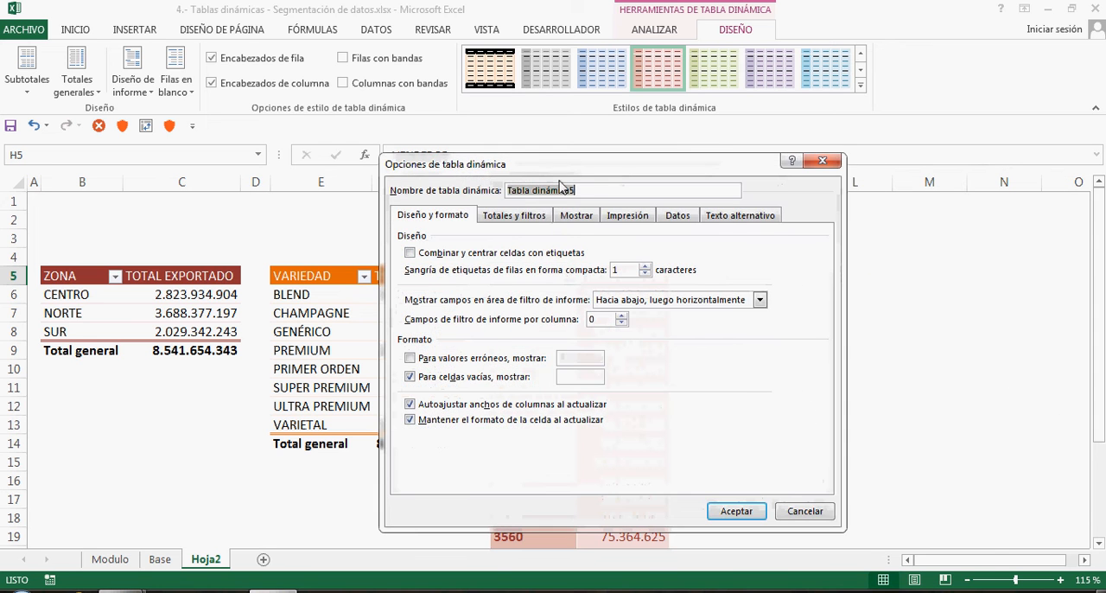
type("TD VENDEDOR")
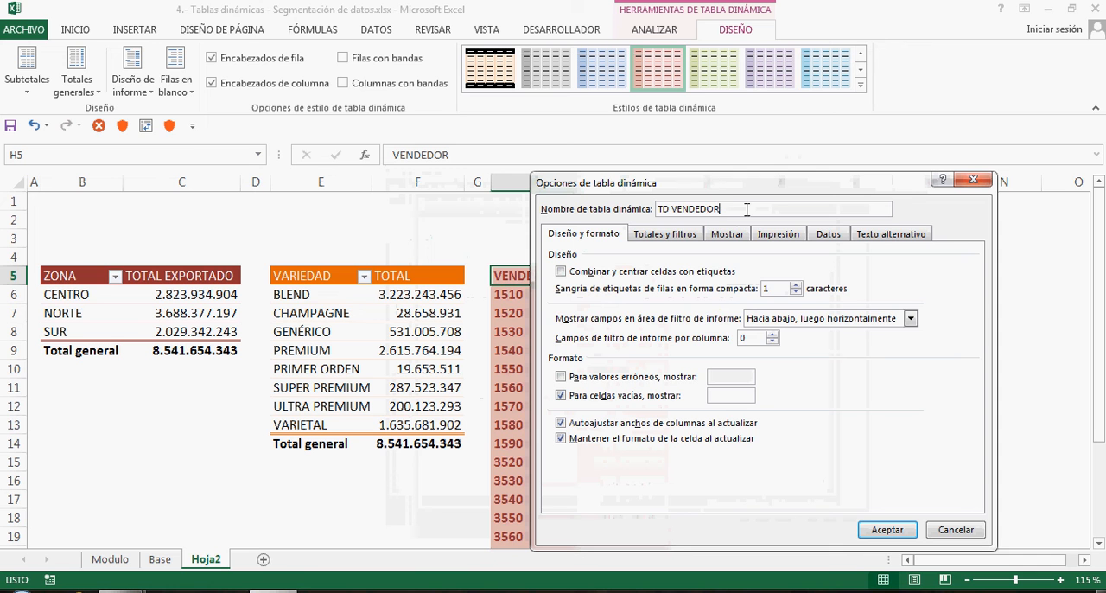
left_click(678, 424)
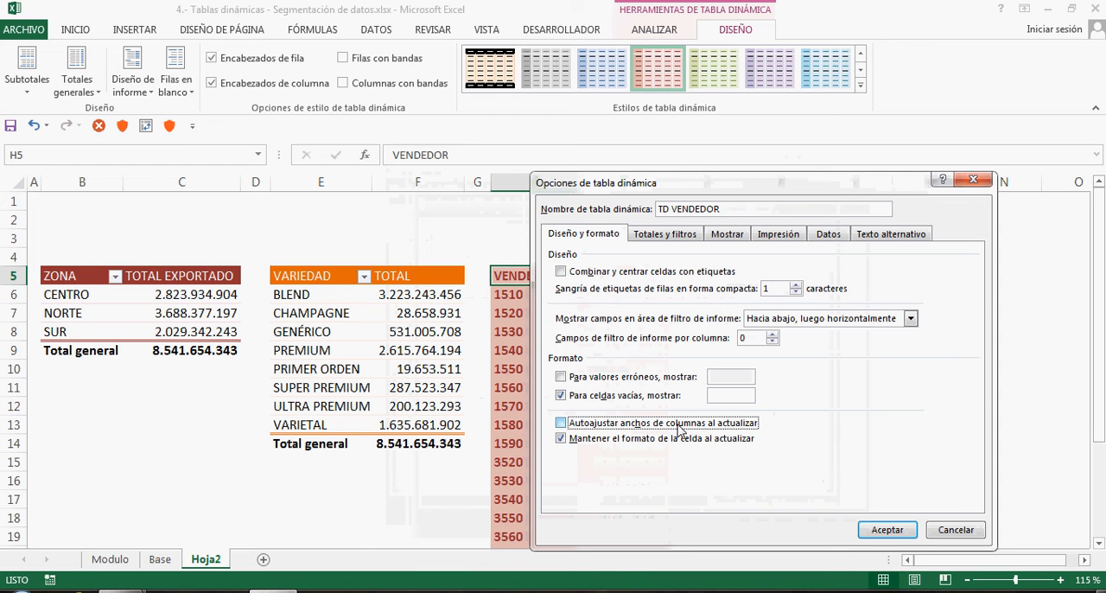
left_click(882, 530)
left_click(354, 335)
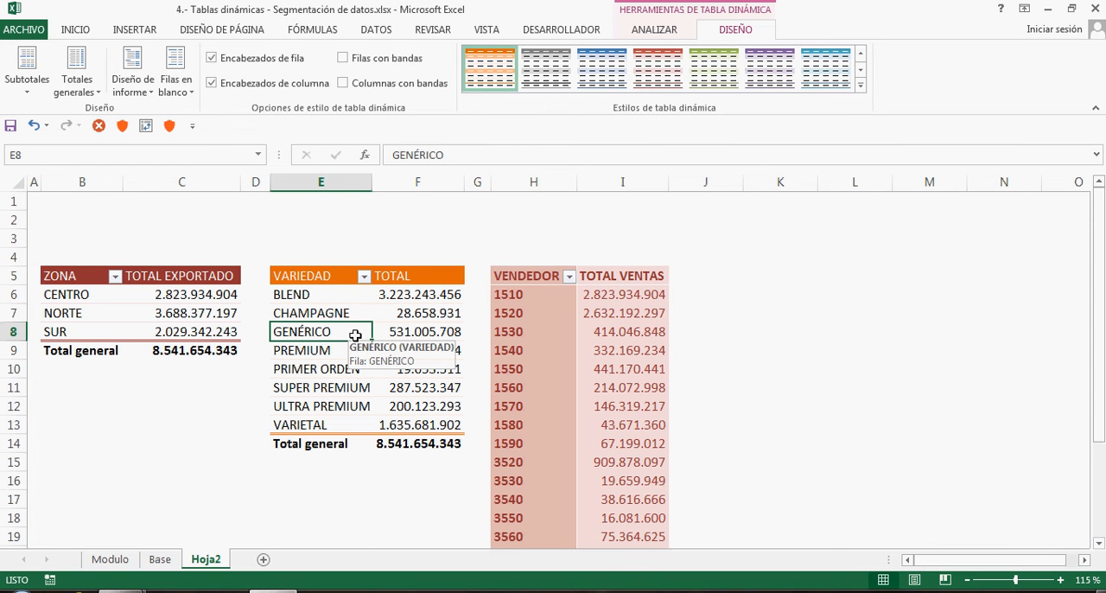
left_click(154, 316)
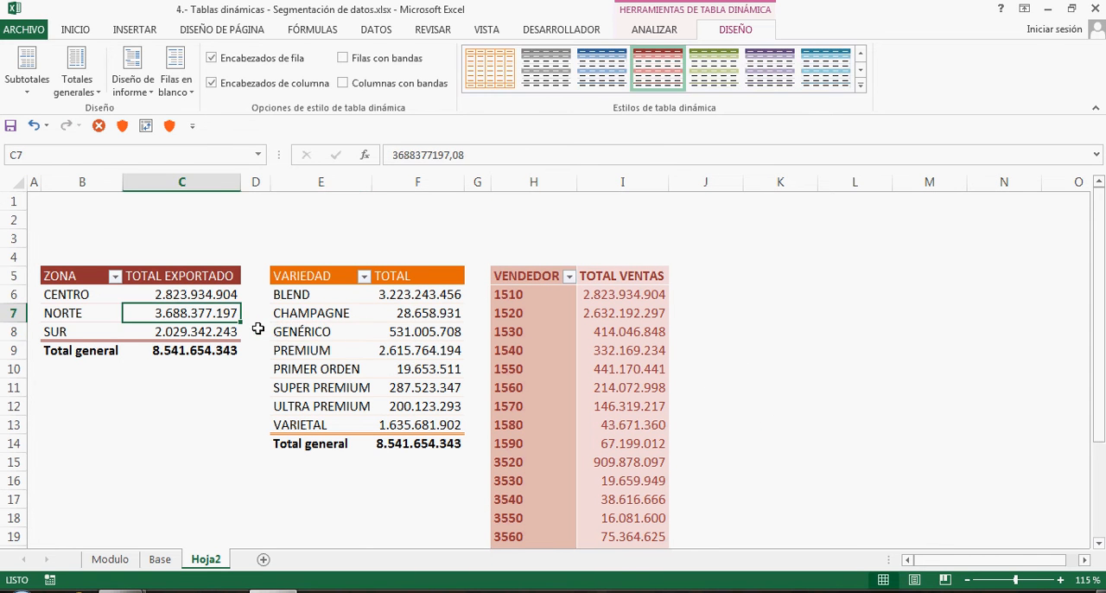
left_click(334, 332)
Insert a slicer for the MES field from the seller pivot table and place it over the empty columns K to M
left_click(535, 337)
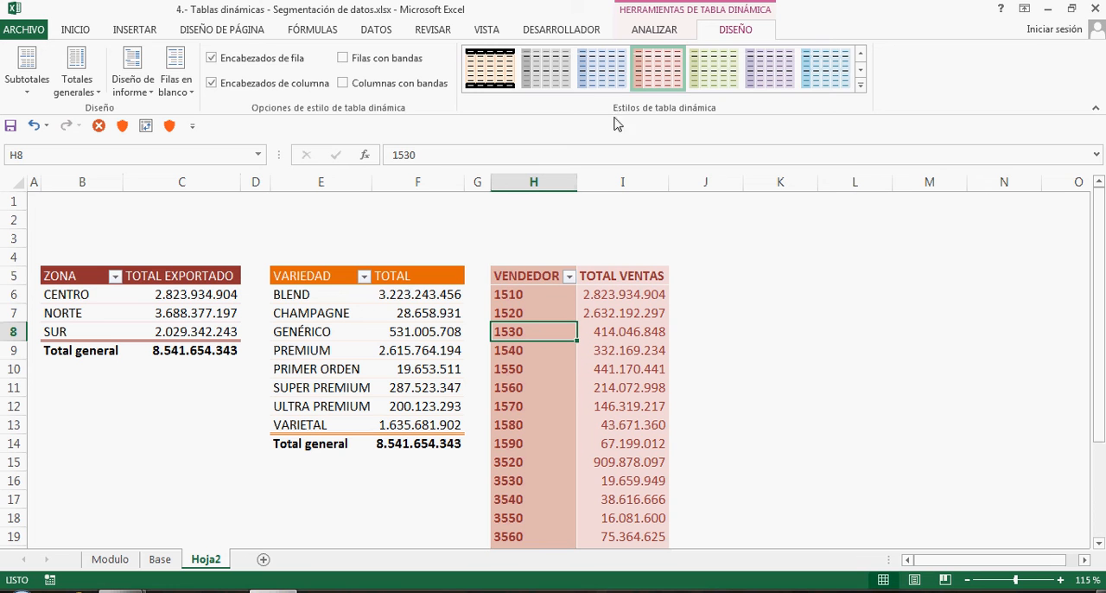
left_click(657, 32)
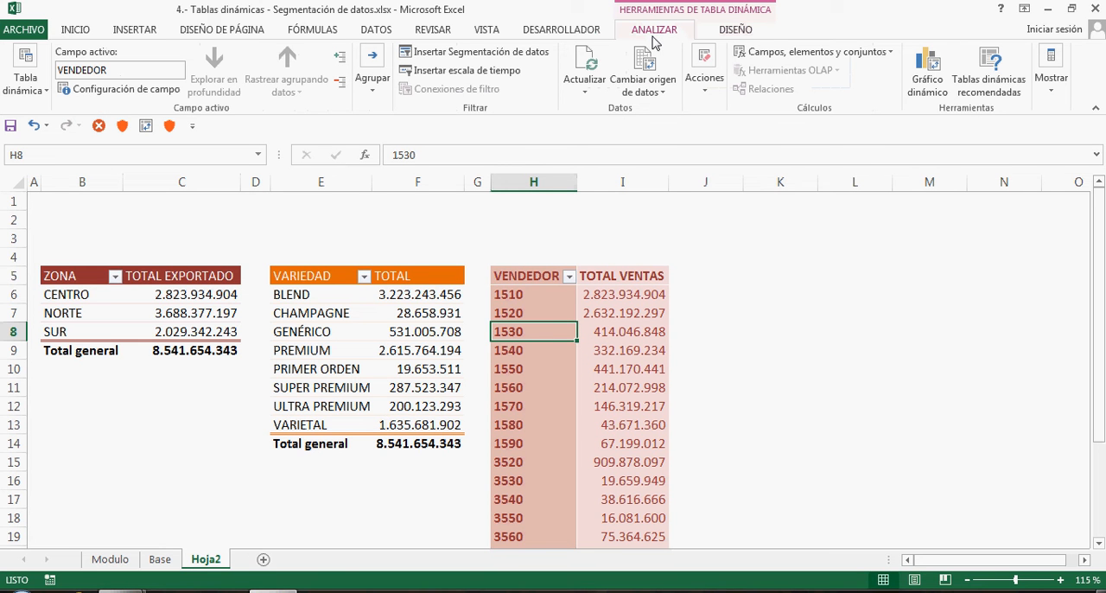
left_click(471, 54)
left_click_drag(564, 148, 740, 152)
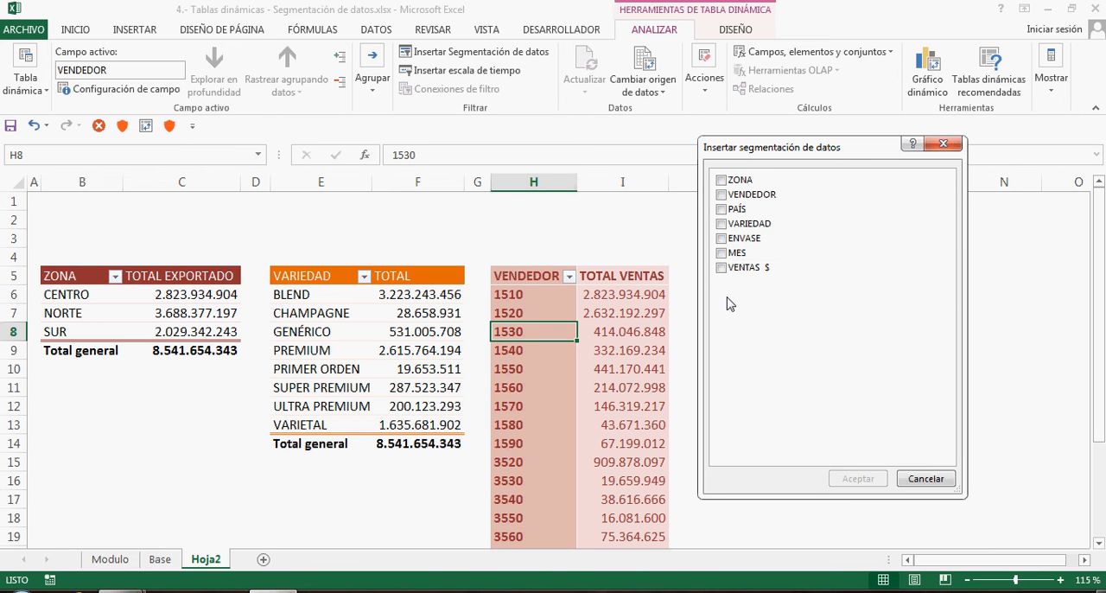
left_click(723, 255)
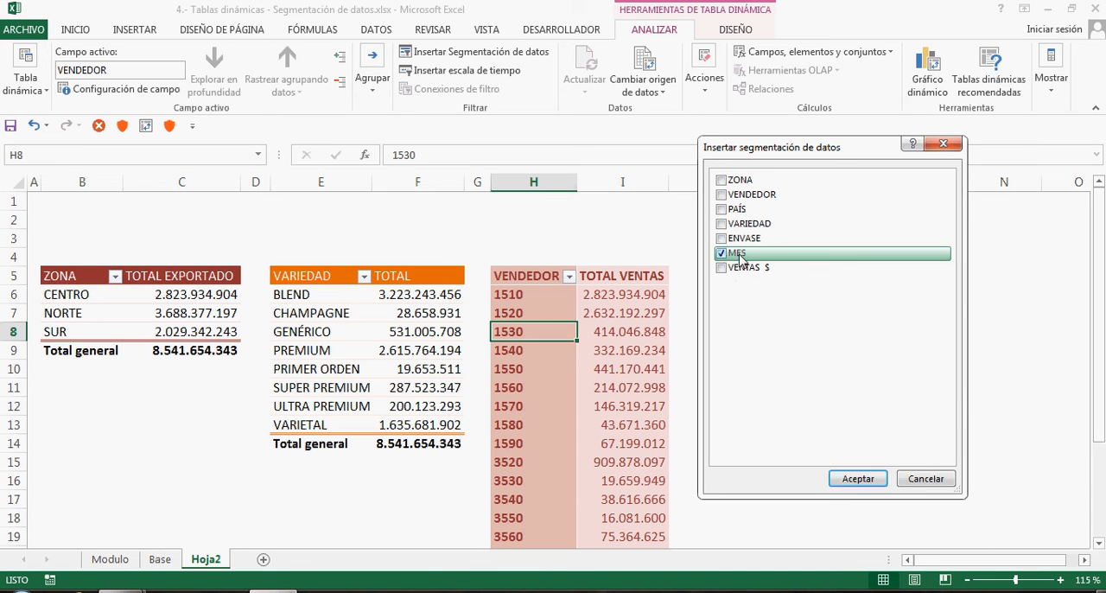
left_click(851, 477)
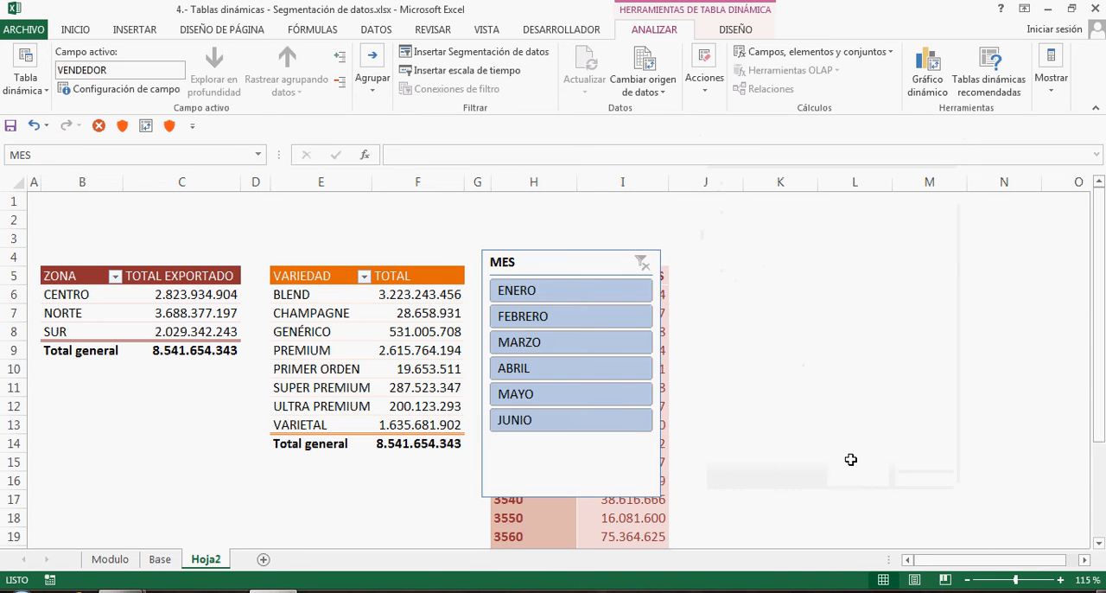
left_click_drag(565, 267, 856, 232)
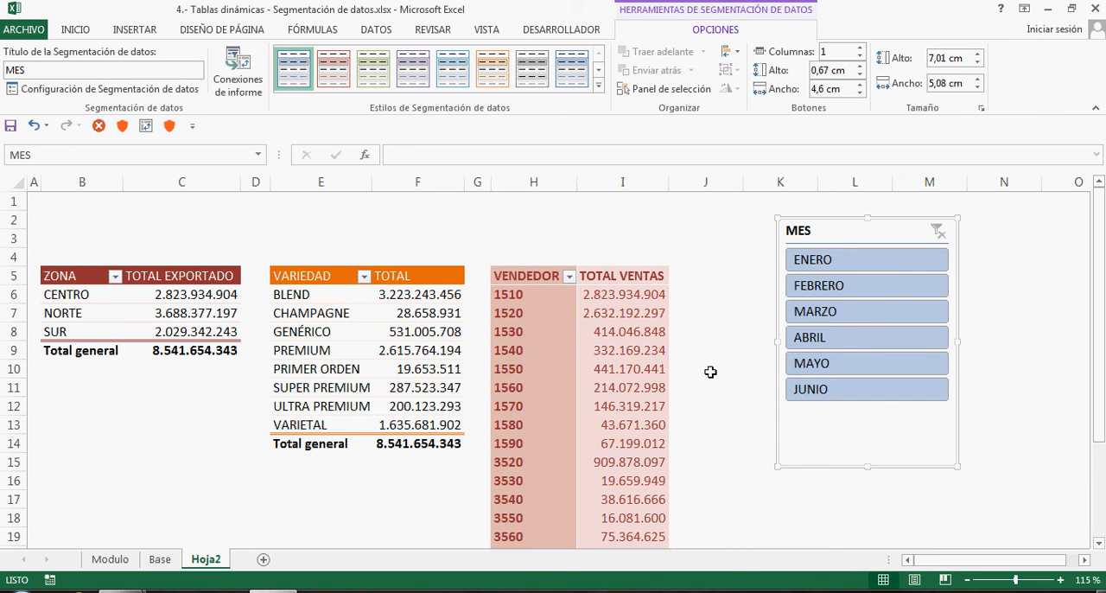
Cycle the MES slicer through its months, leave the seller pivot table filtered to ABRIL, and shift the slicer slightly upward
left_click(820, 260)
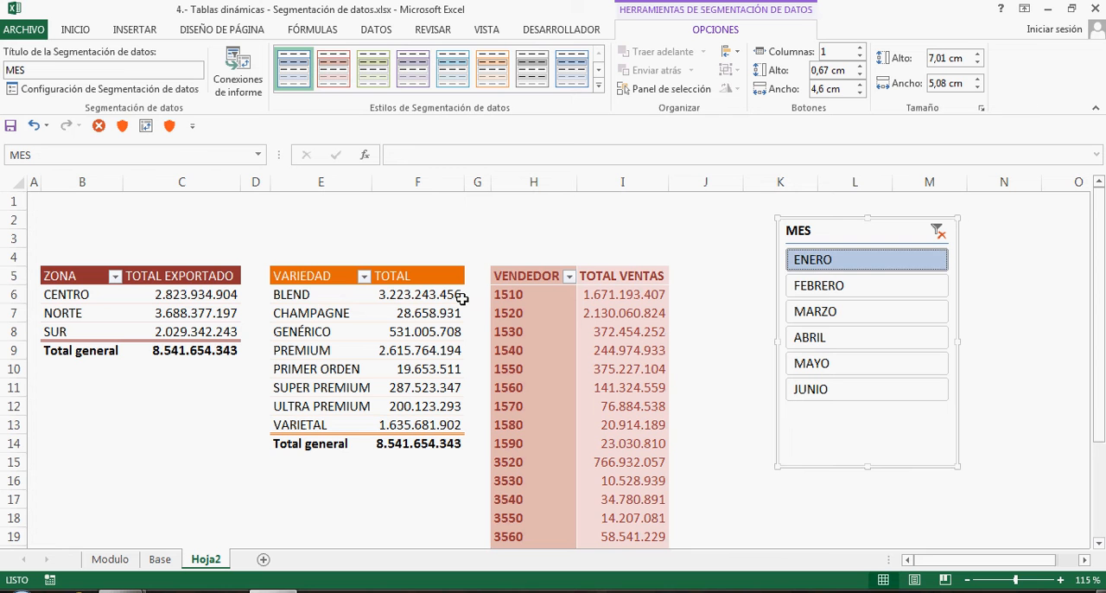
left_click(828, 287)
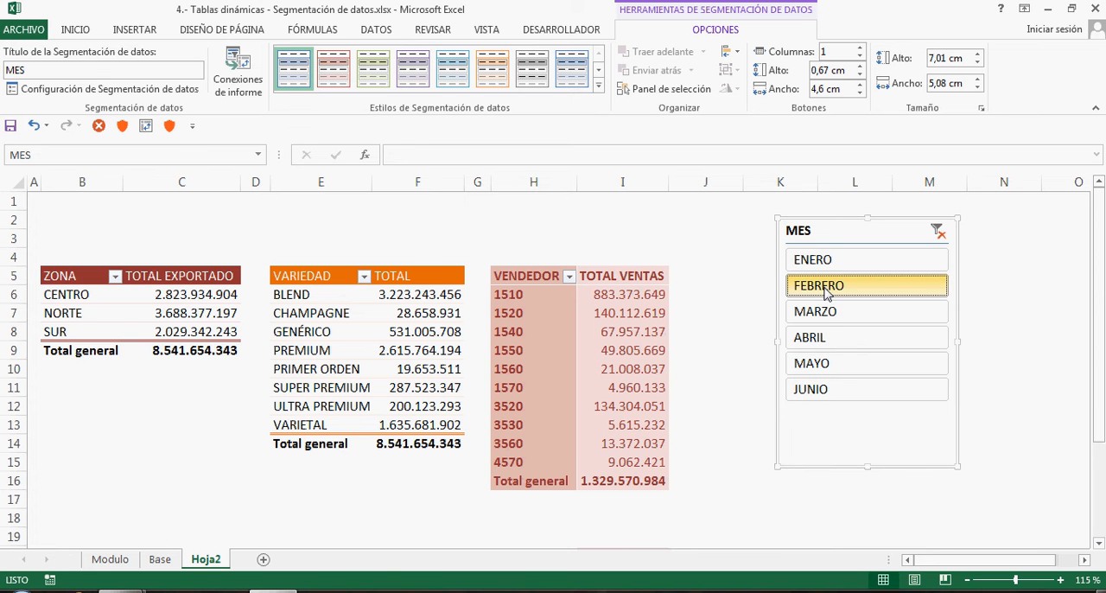
left_click(827, 313)
left_click(827, 338)
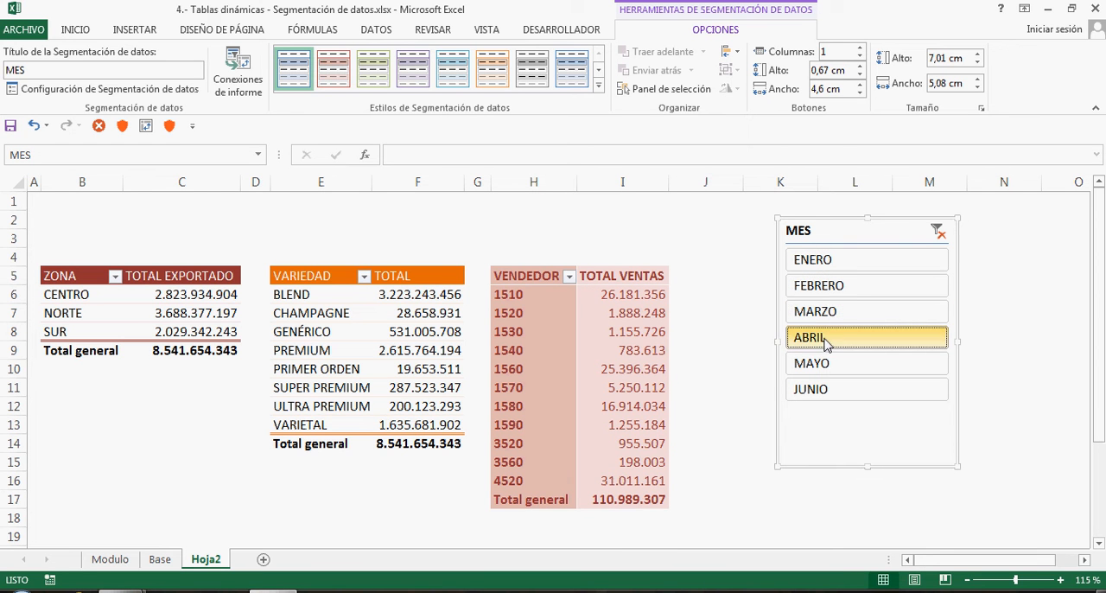
left_click(826, 364)
left_click(825, 390)
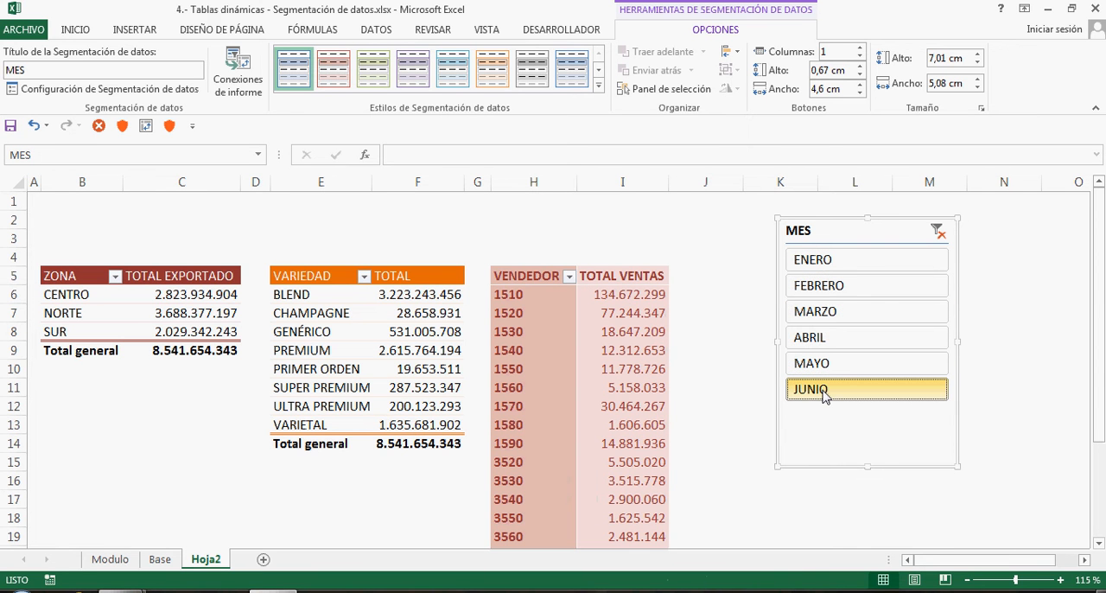
left_click(822, 265)
left_click(821, 285)
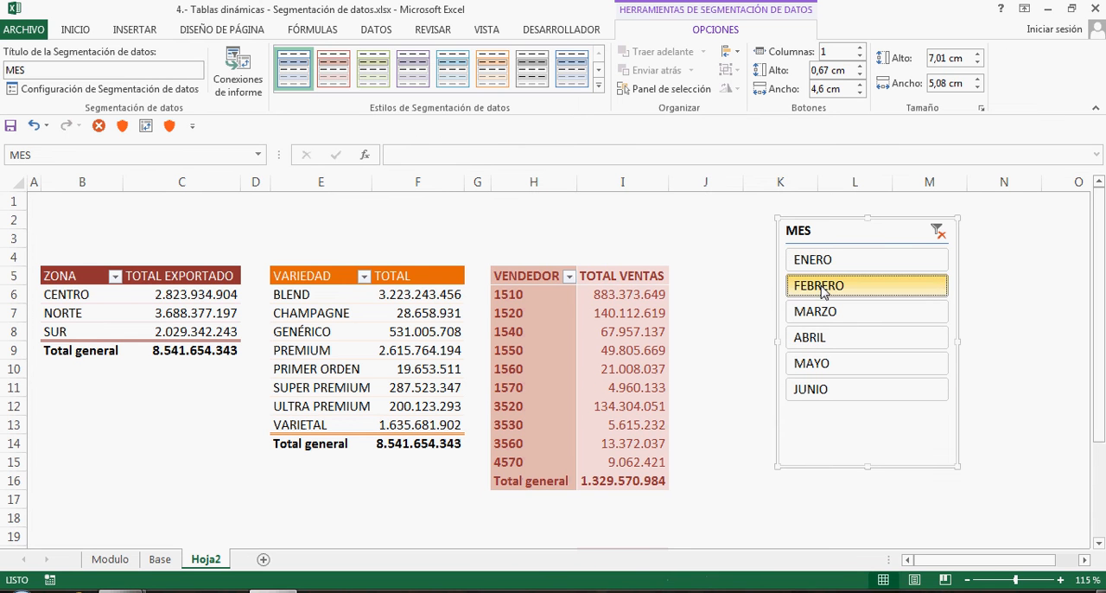
left_click(824, 316)
left_click(821, 337)
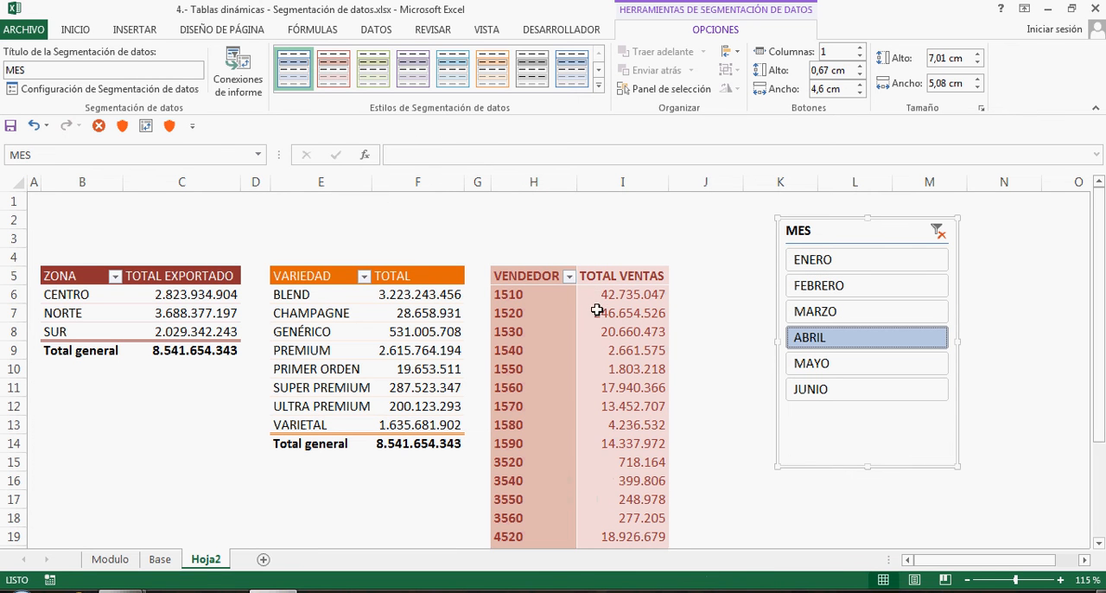
mouse_move(860, 231)
left_mouse_down()
mouse_move(780, 228)
mouse_move(852, 222)
left_mouse_up()
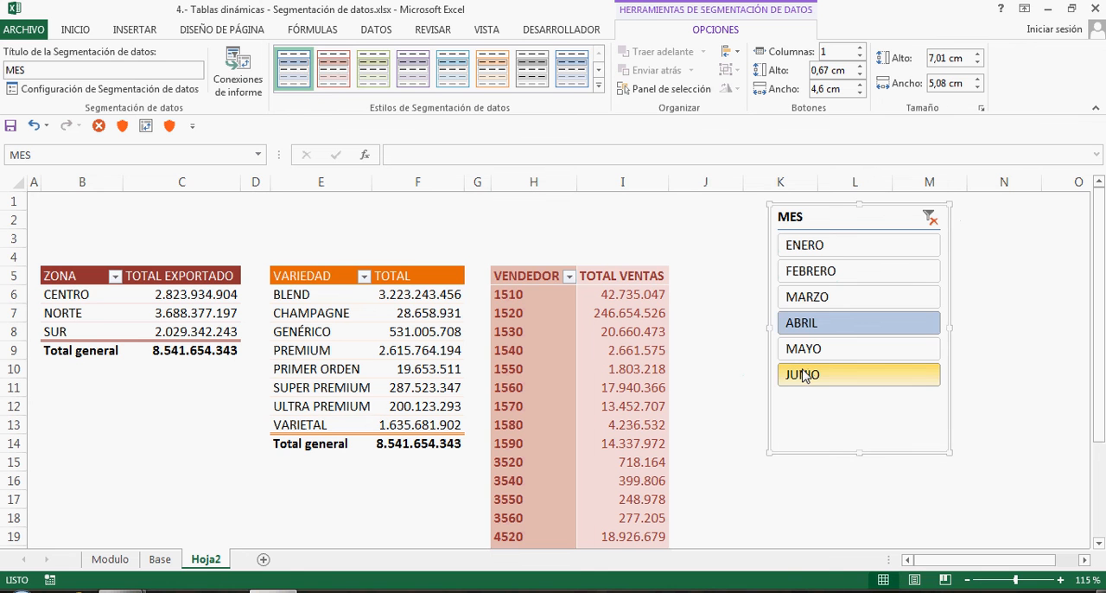
left_click(636, 298)
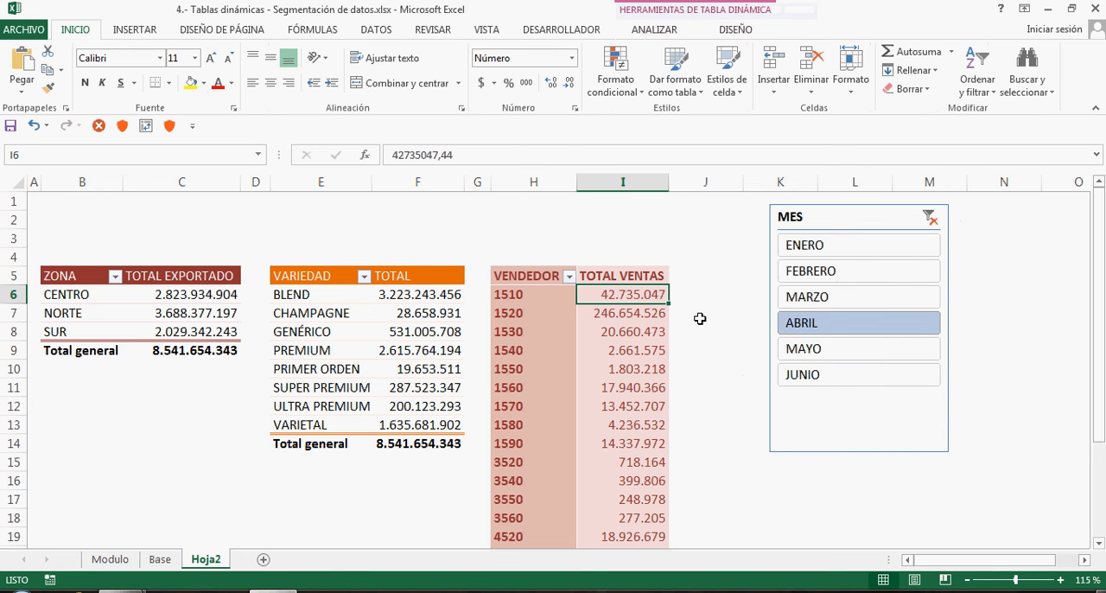
Check the variety and zone pivot tables against the seller one, and move the MES slicer over columns L to N
scroll(700, 319, "down", 1)
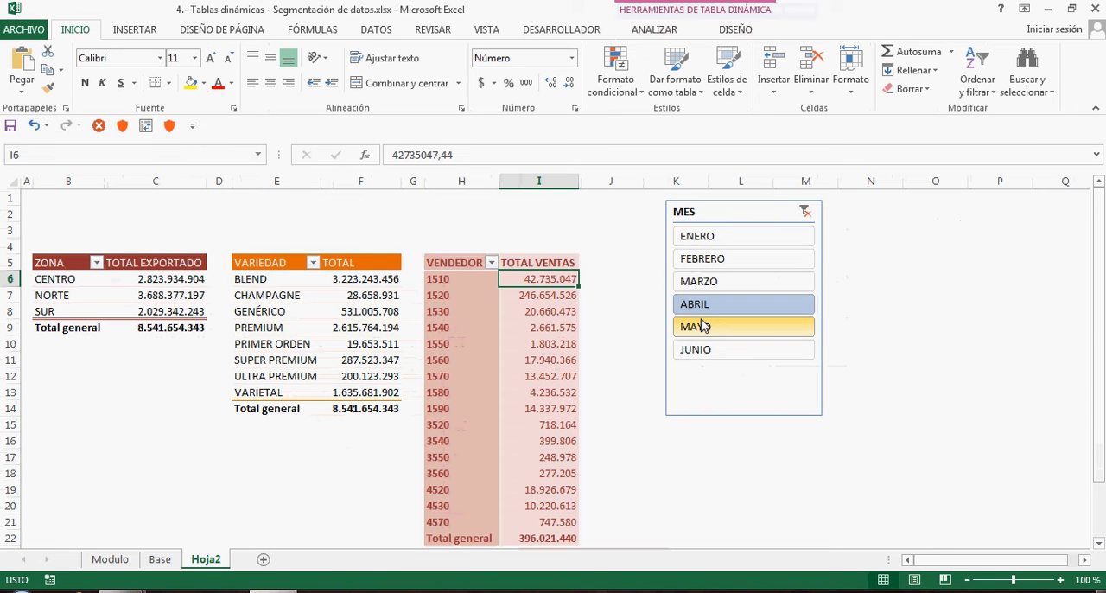
left_click(643, 29)
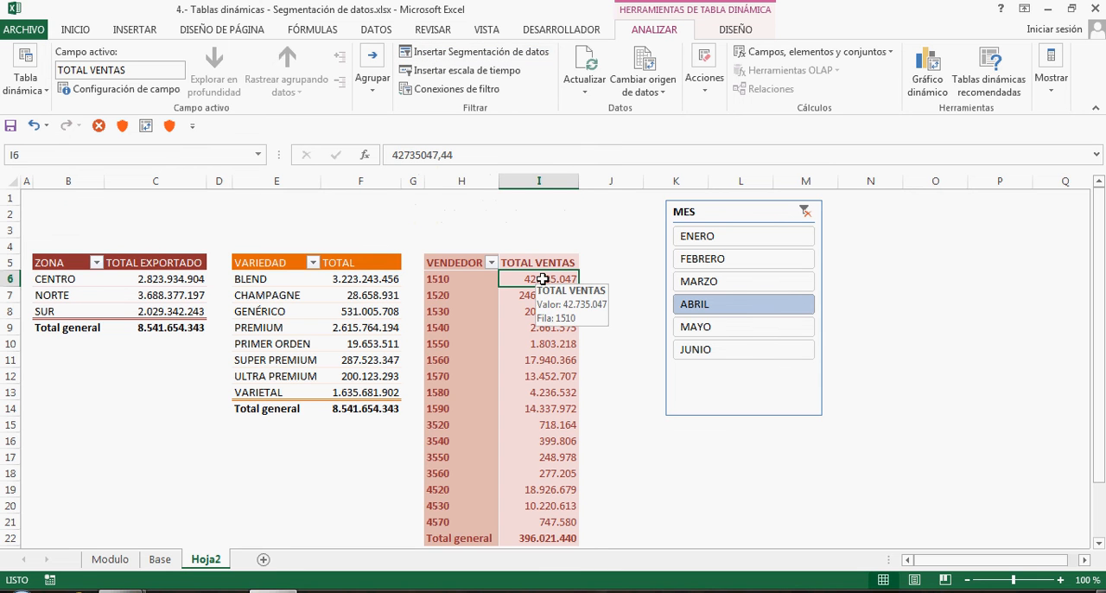
left_click(354, 278)
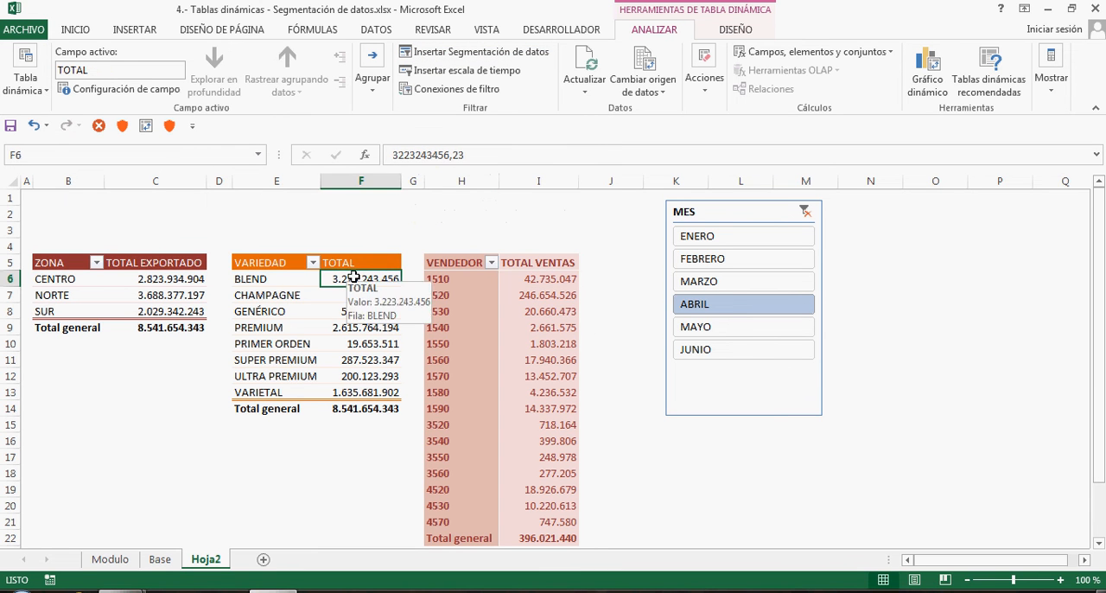
left_click(166, 278)
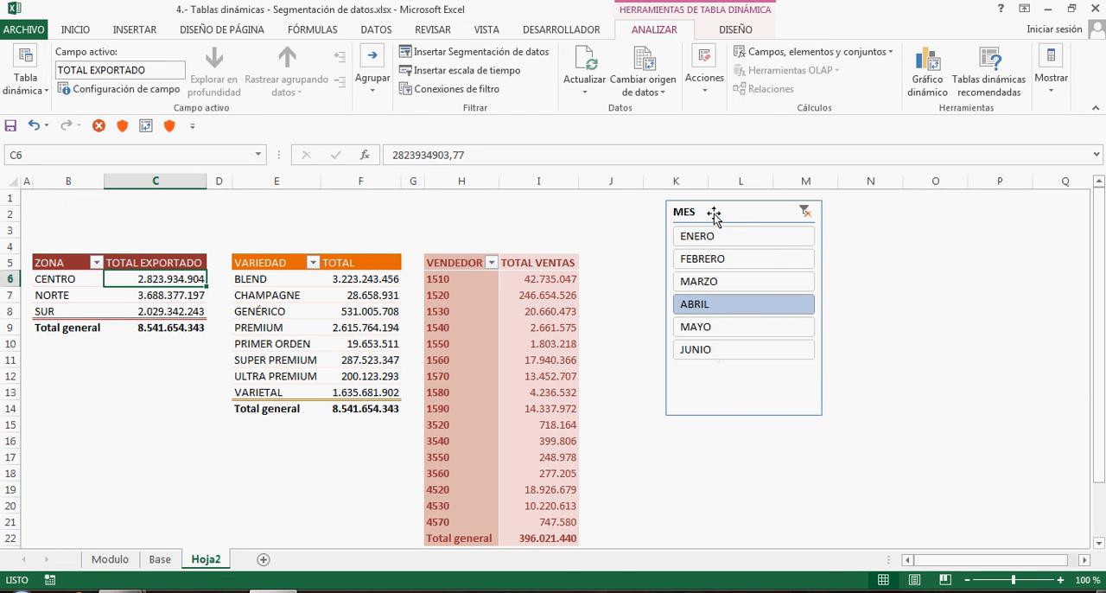
left_click_drag(702, 211, 752, 236)
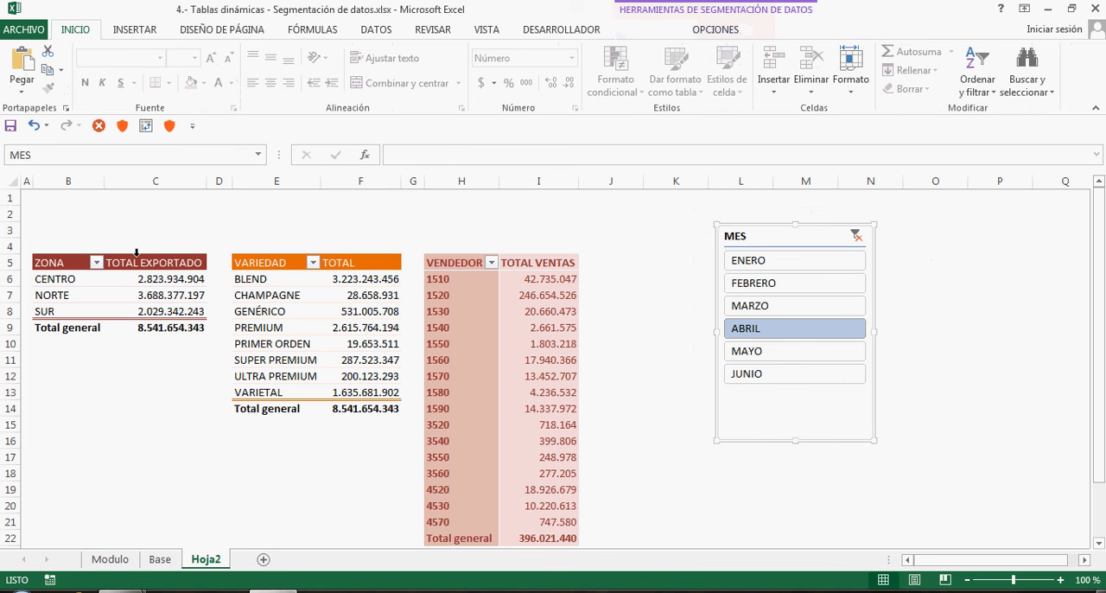
Cycle the MES slicer from ENERO through MAYO to see which pivot tables respond to the filter
left_click(759, 261)
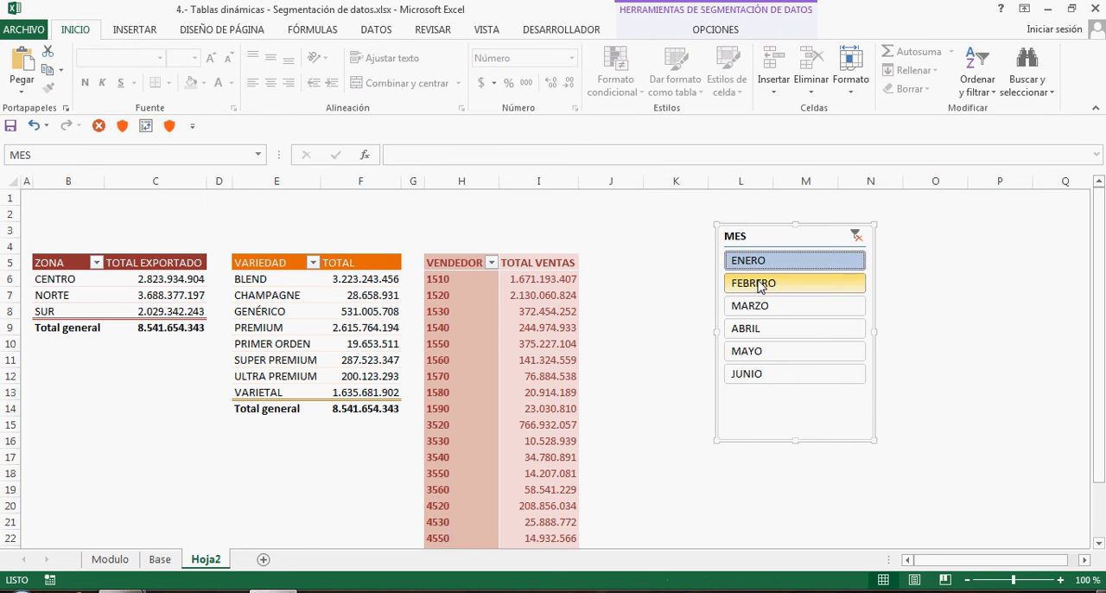
left_click(757, 284)
left_click(756, 306)
left_click(756, 328)
left_click(757, 351)
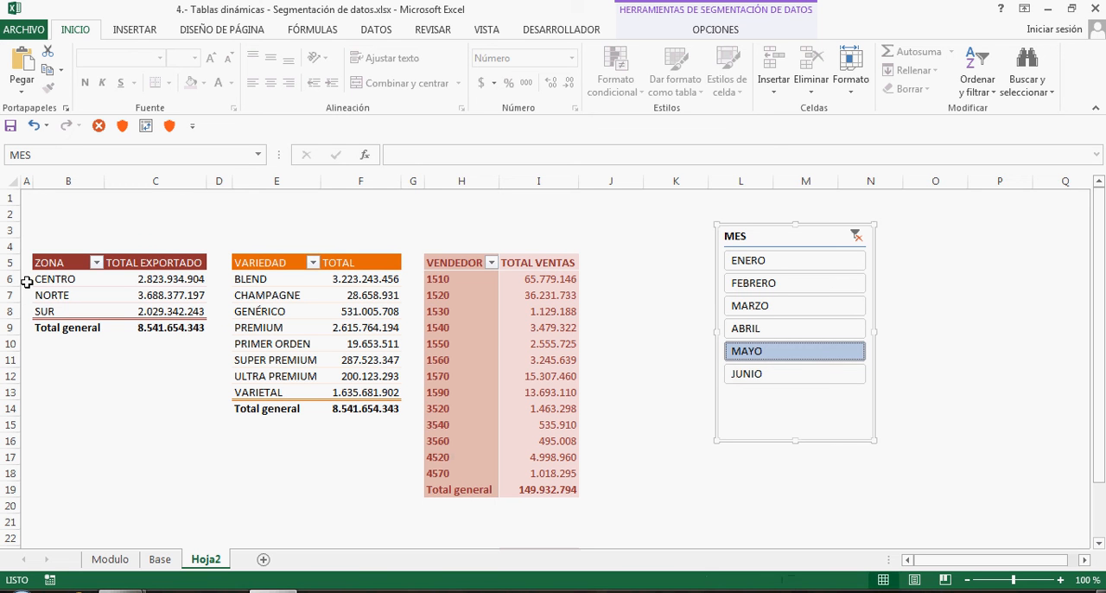
Connect the MES slicer to the TD ZONA and TD VARIEDAD pivot tables in addition to TD VENDEDOR
left_click(507, 295)
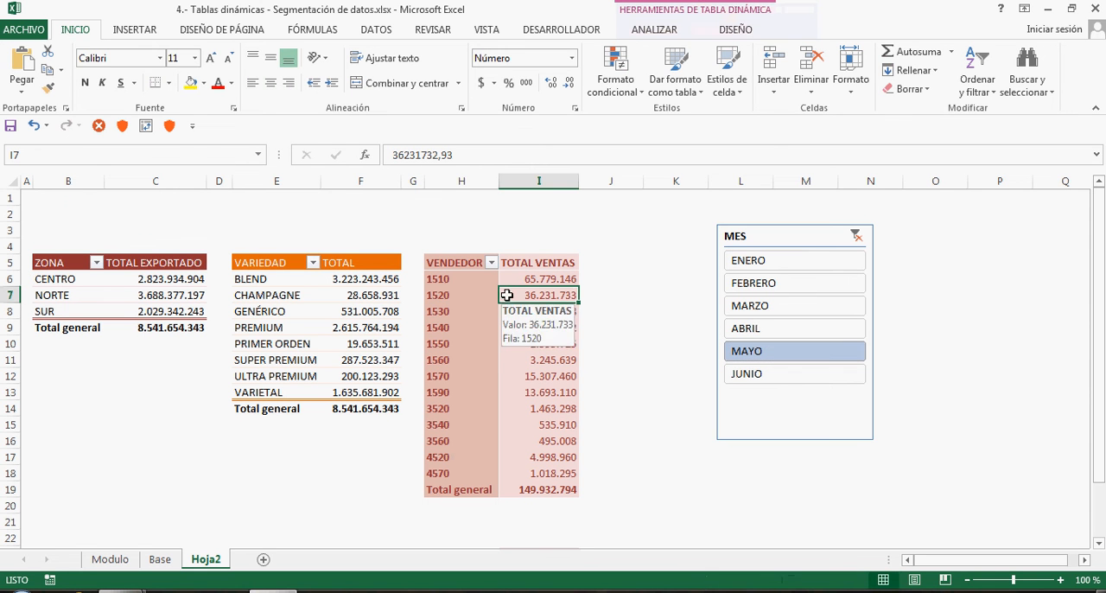
left_click(755, 242)
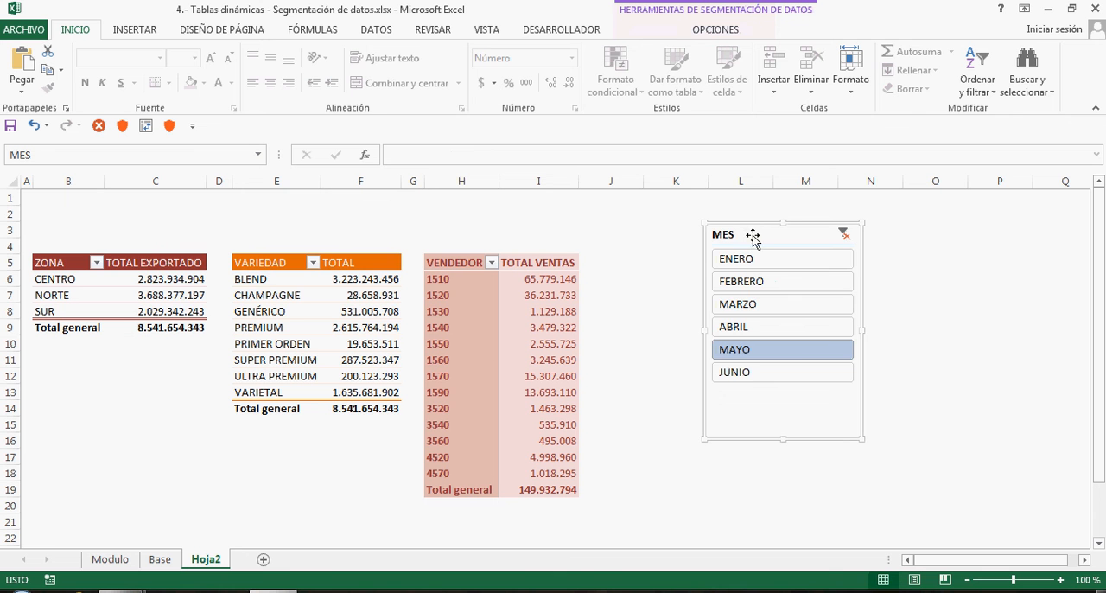
left_click_drag(752, 236, 739, 261)
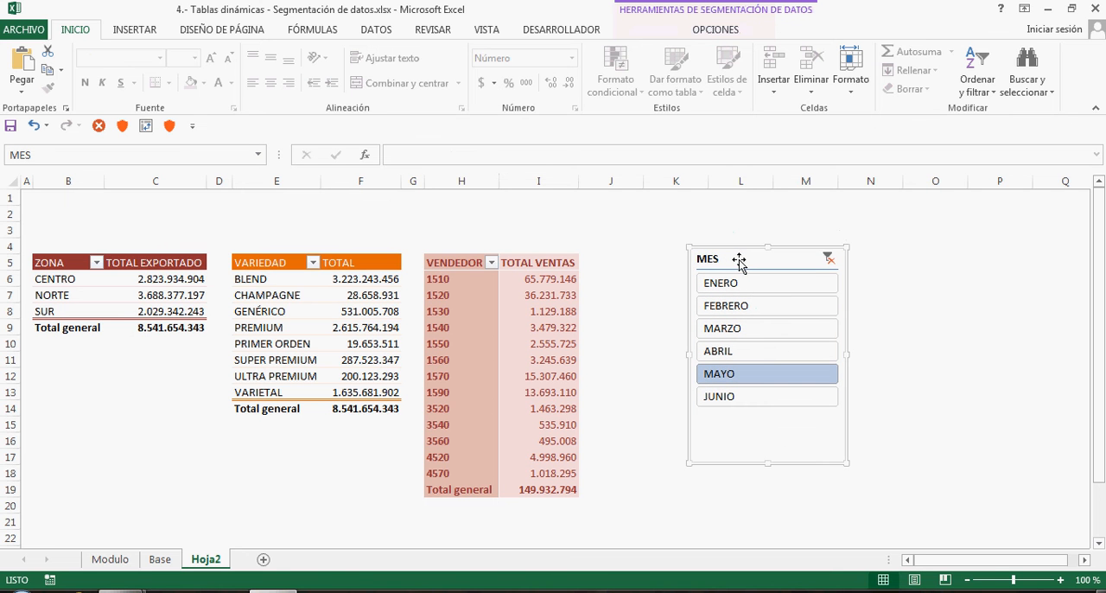
left_click(716, 31)
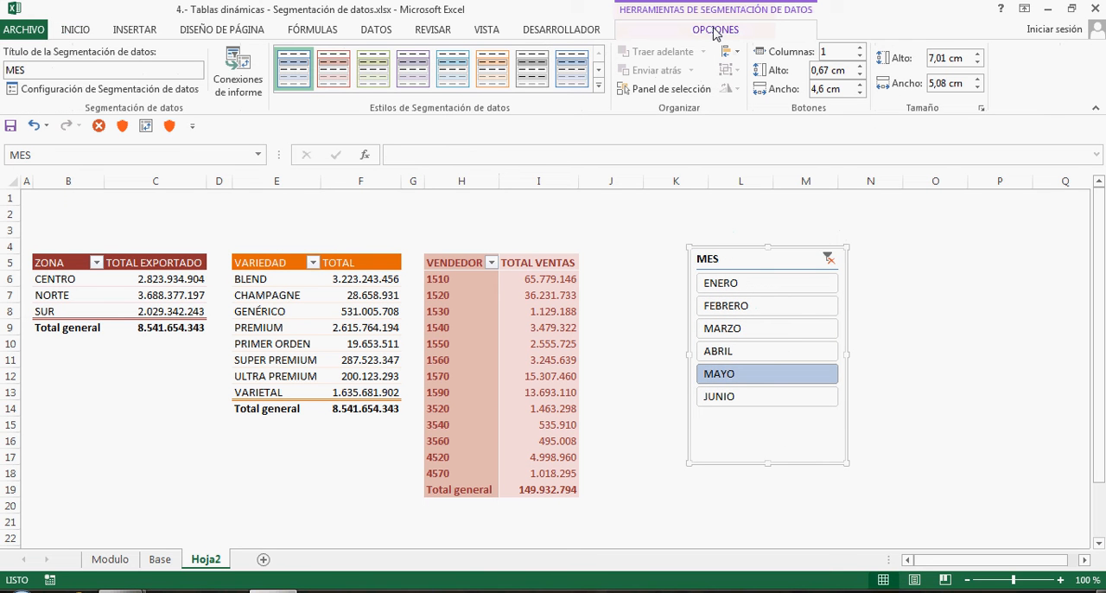
left_click(242, 69)
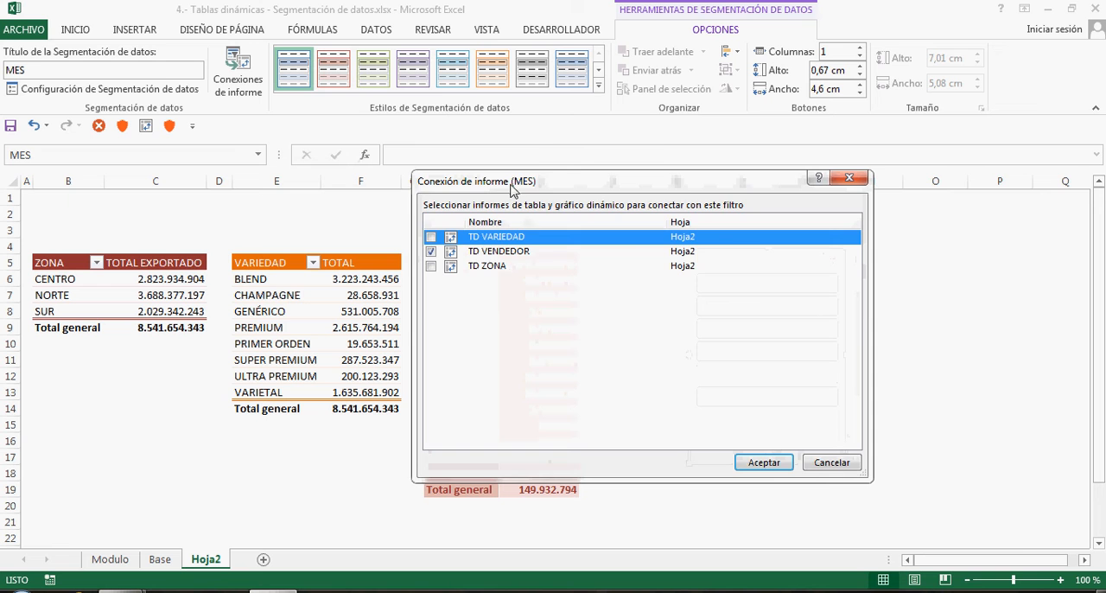
left_click_drag(515, 181, 756, 199)
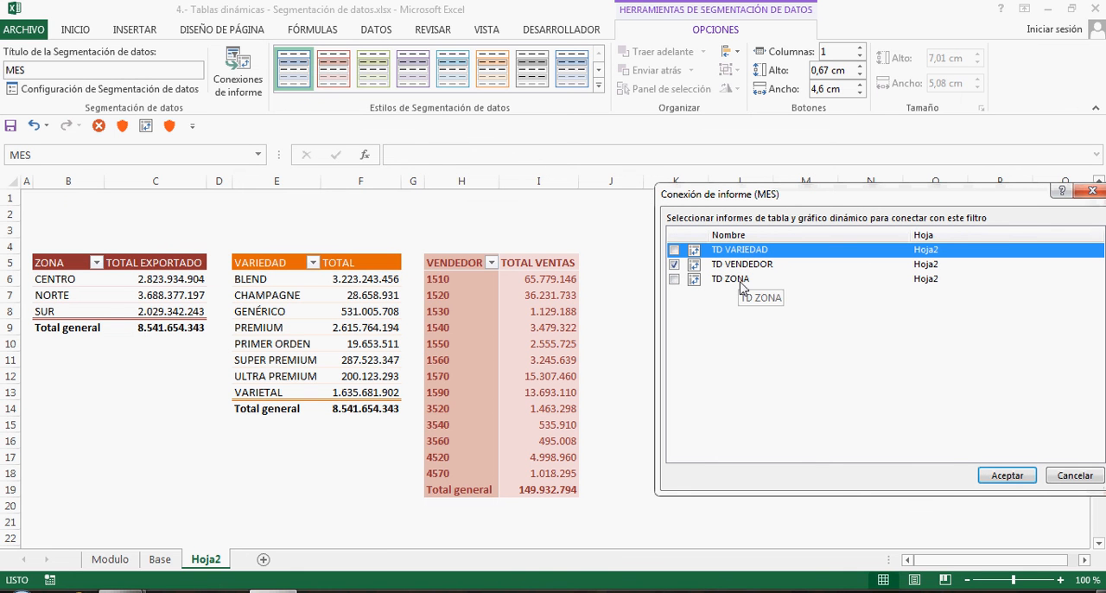
left_click(675, 280)
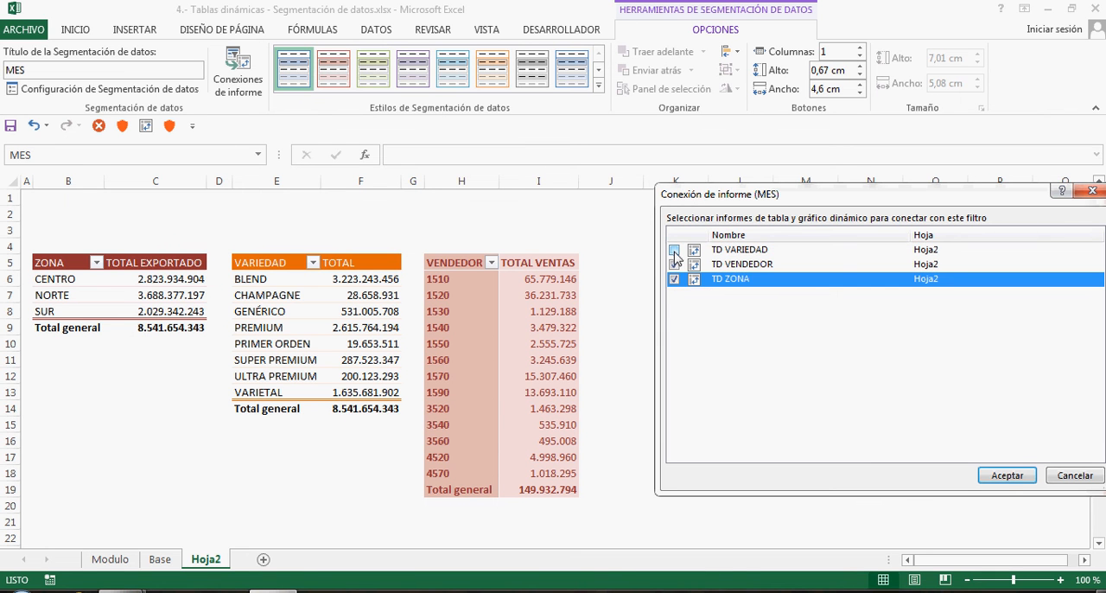
left_click(674, 250)
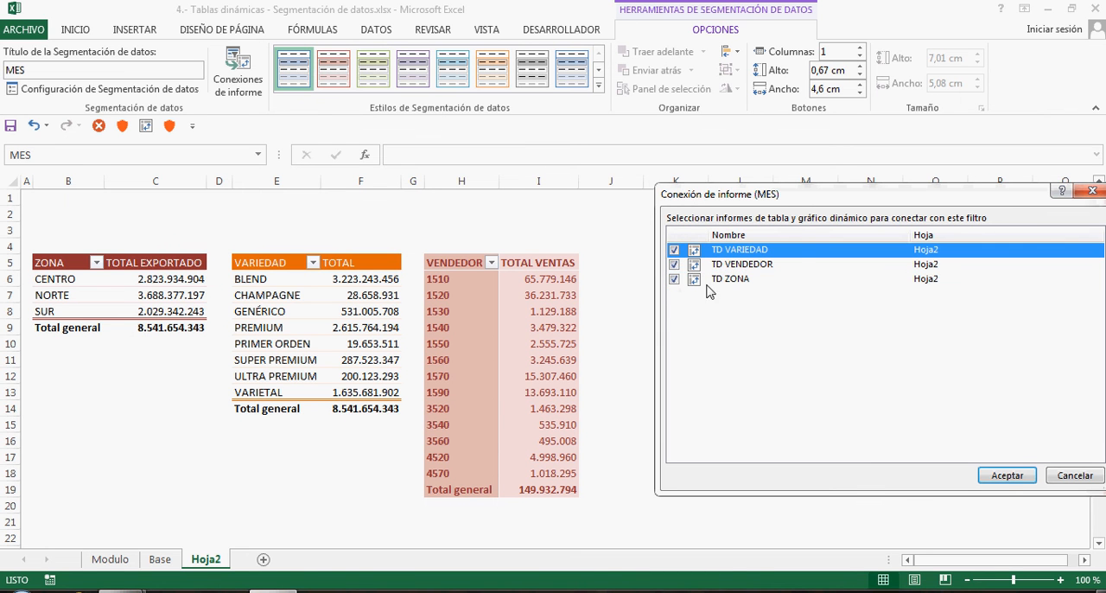
left_click_drag(800, 199, 582, 179)
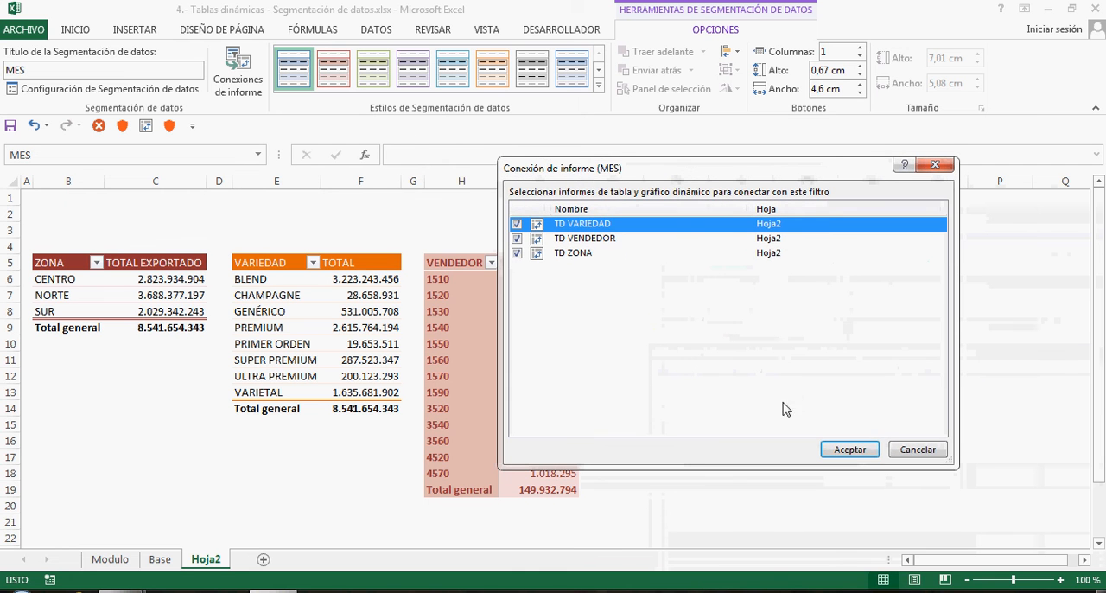
left_click(848, 450)
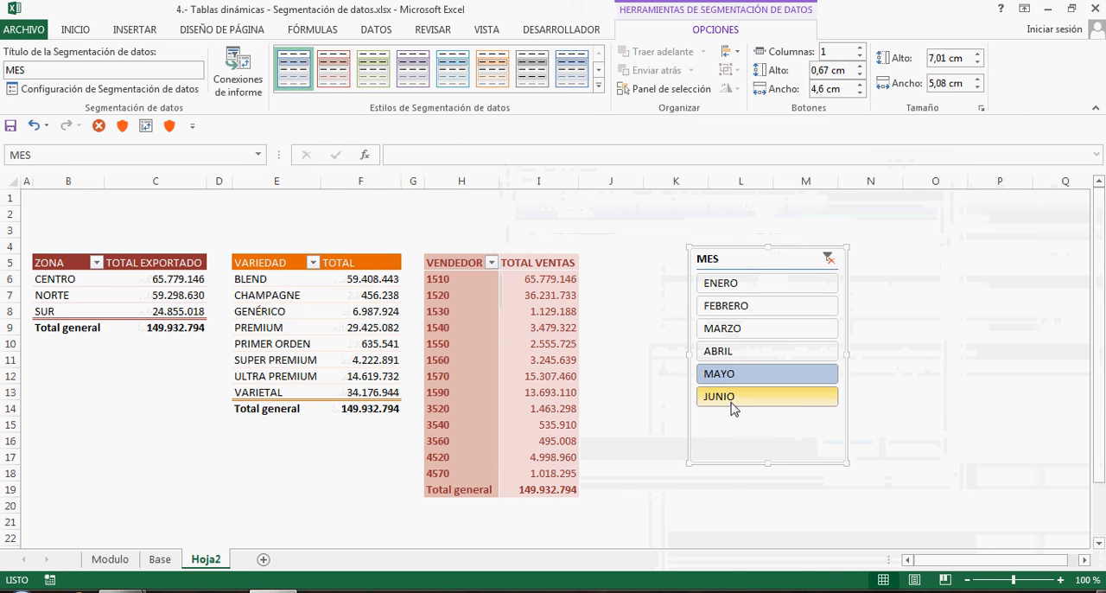
Filter the three connected pivot tables month by month from ENERO to JUNIO with the MES slicer, and clear its filter
left_click(733, 289)
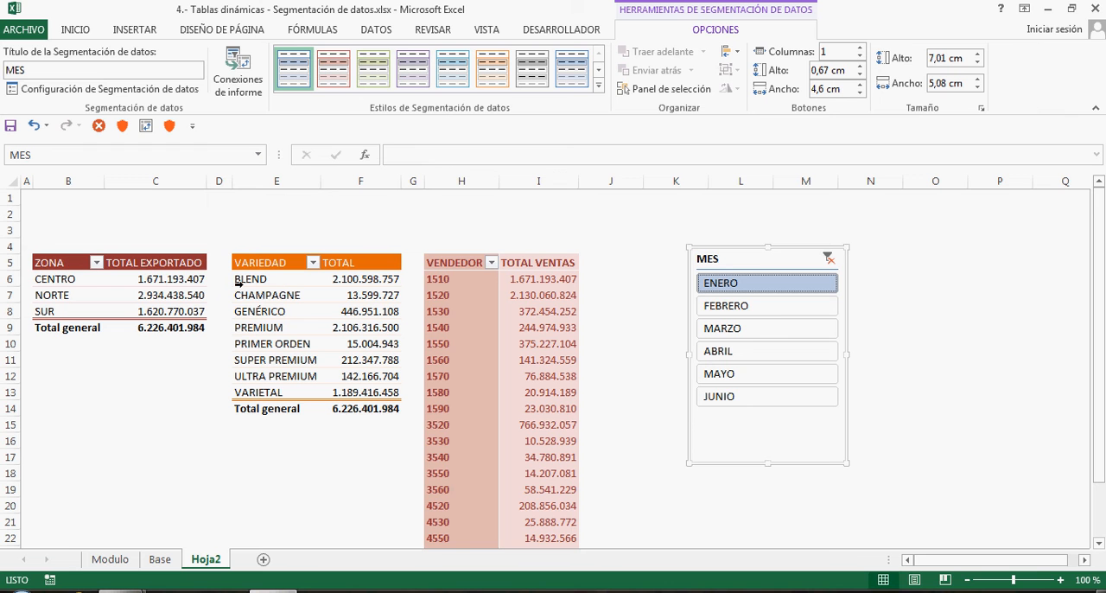
left_click(727, 310)
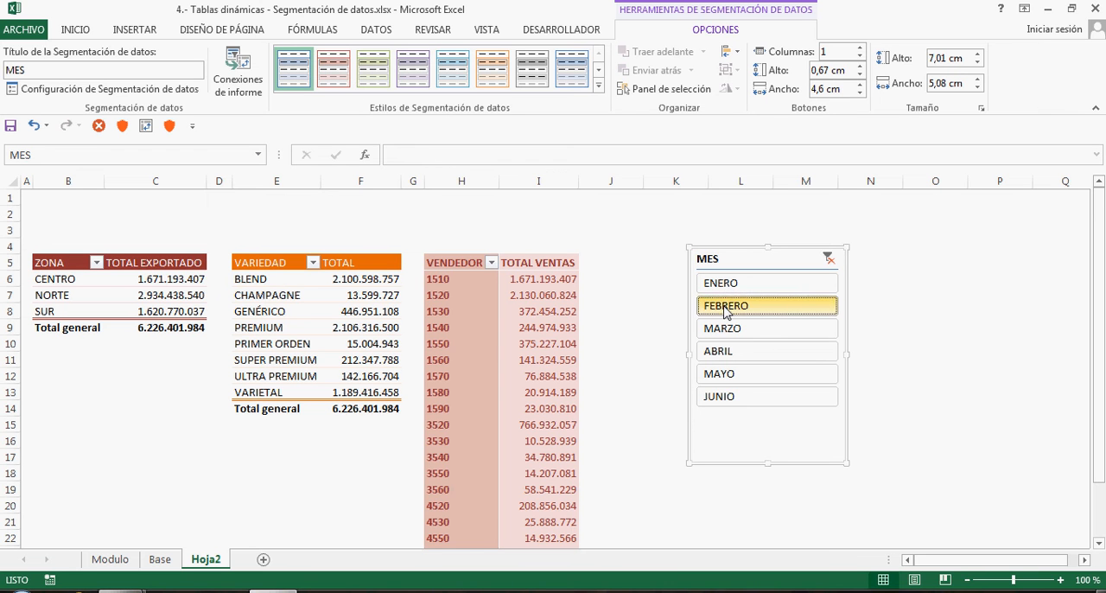
left_click(726, 331)
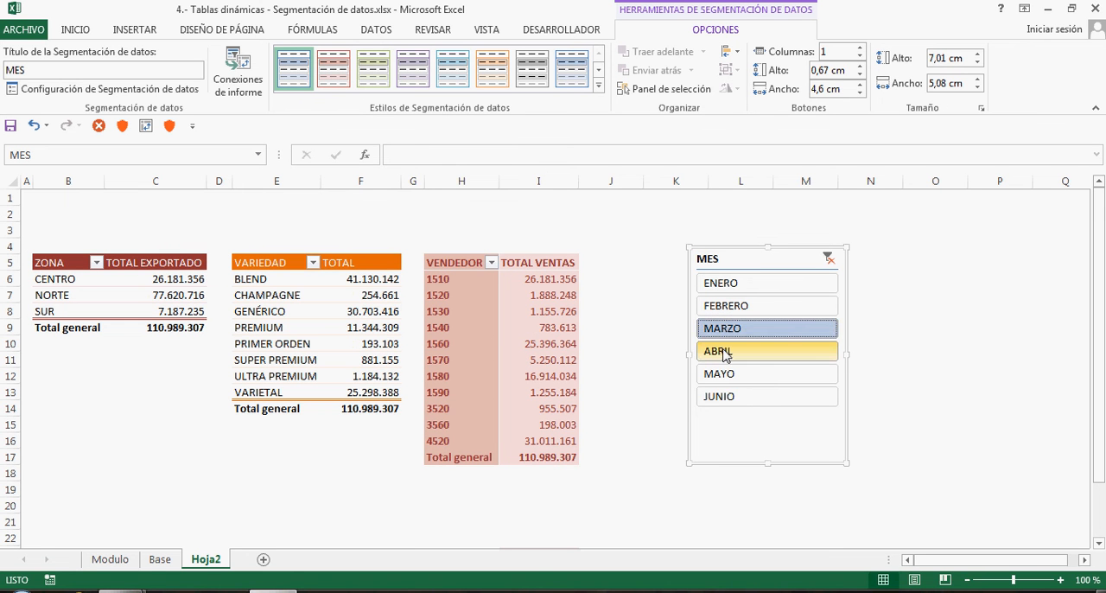
left_click(726, 352)
left_click(726, 375)
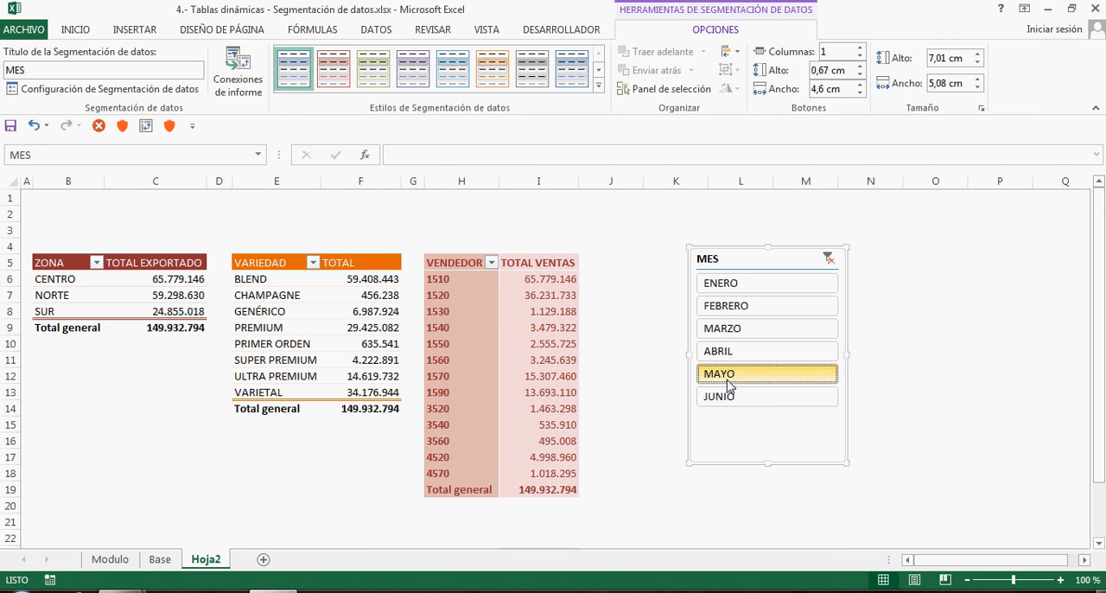
left_click(727, 397)
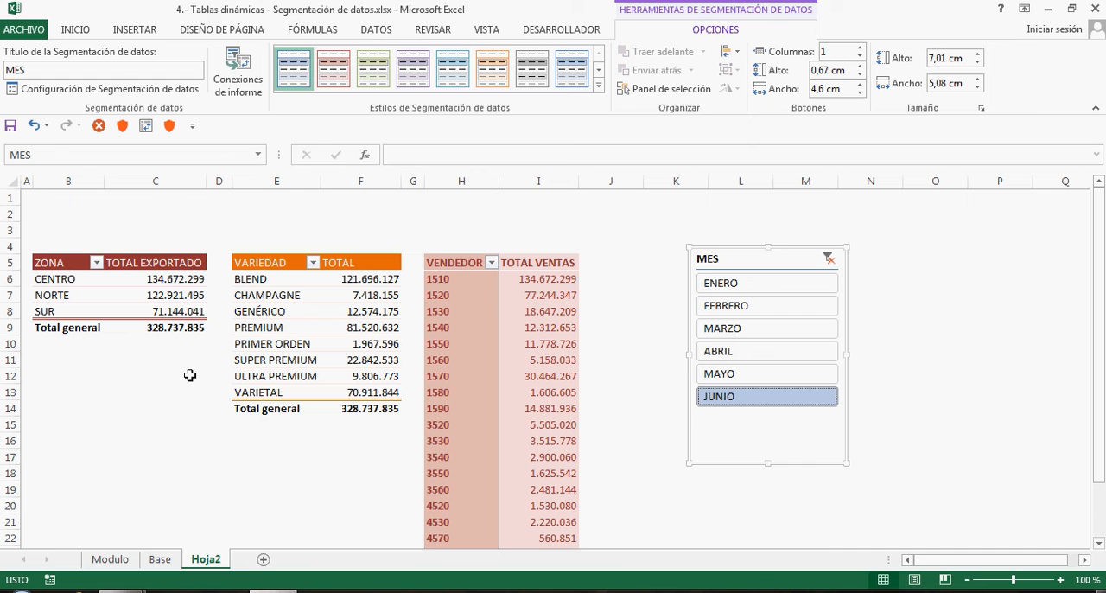
left_click_drag(721, 261, 687, 220)
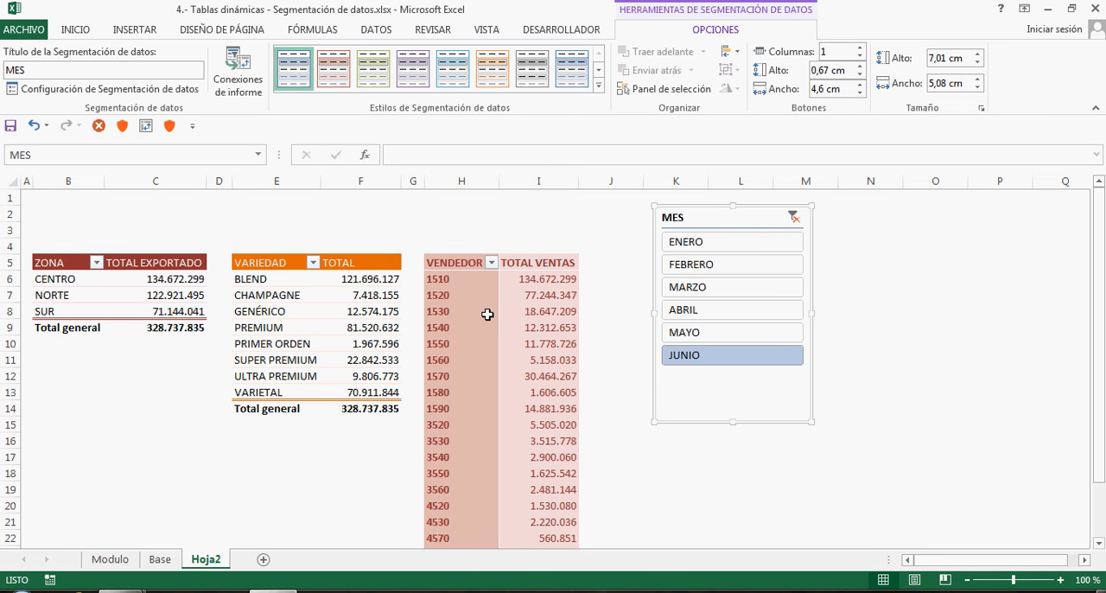
left_click(794, 217)
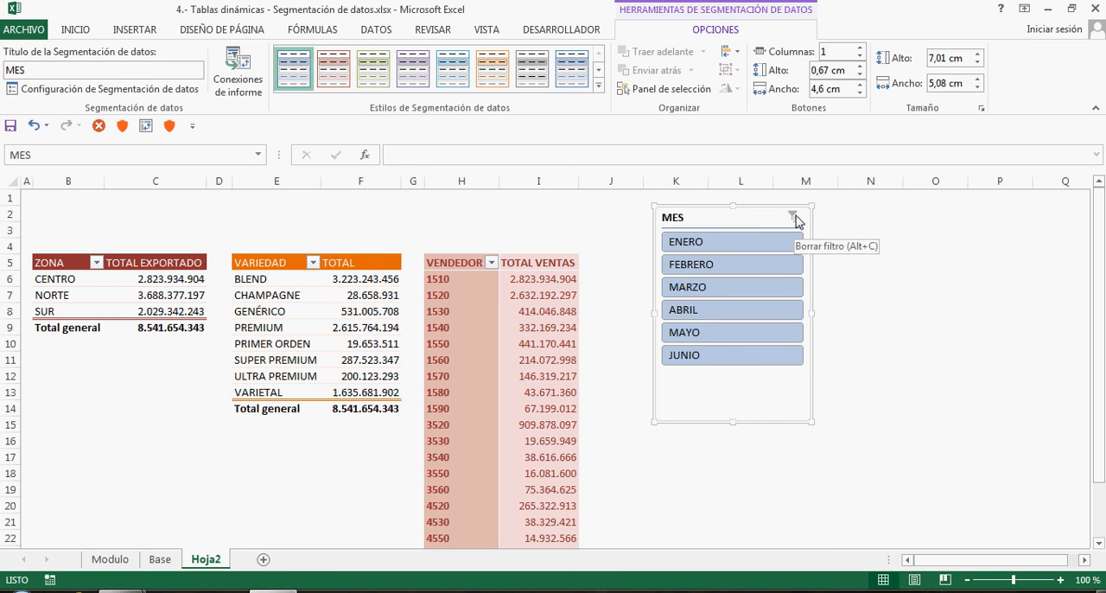
Set the MES slicer's number of columns to 6 in its size and properties settings
right_click(741, 223)
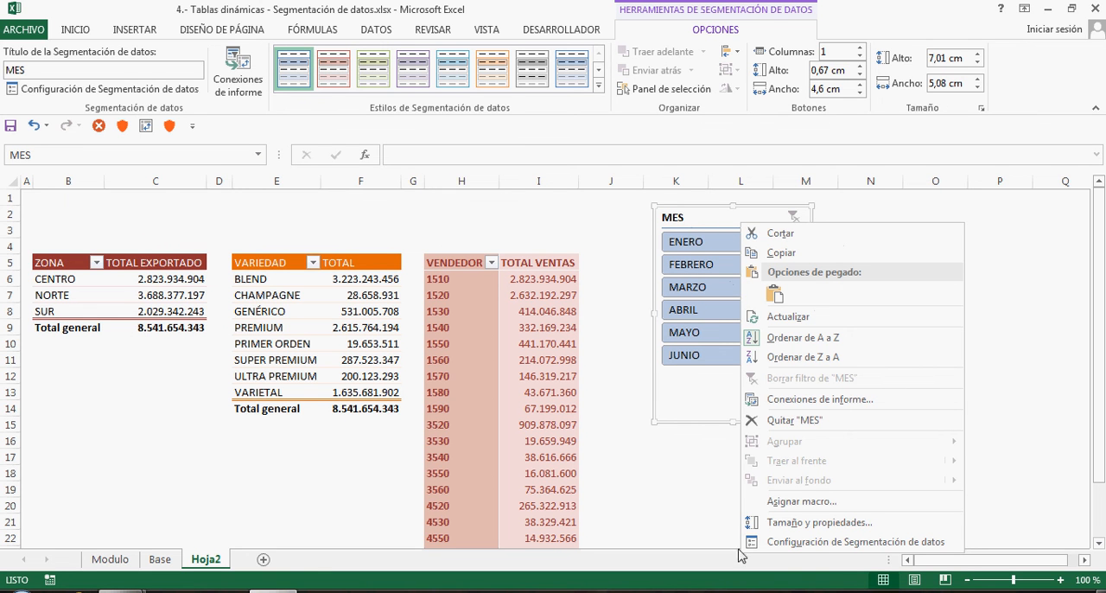
left_click(804, 524)
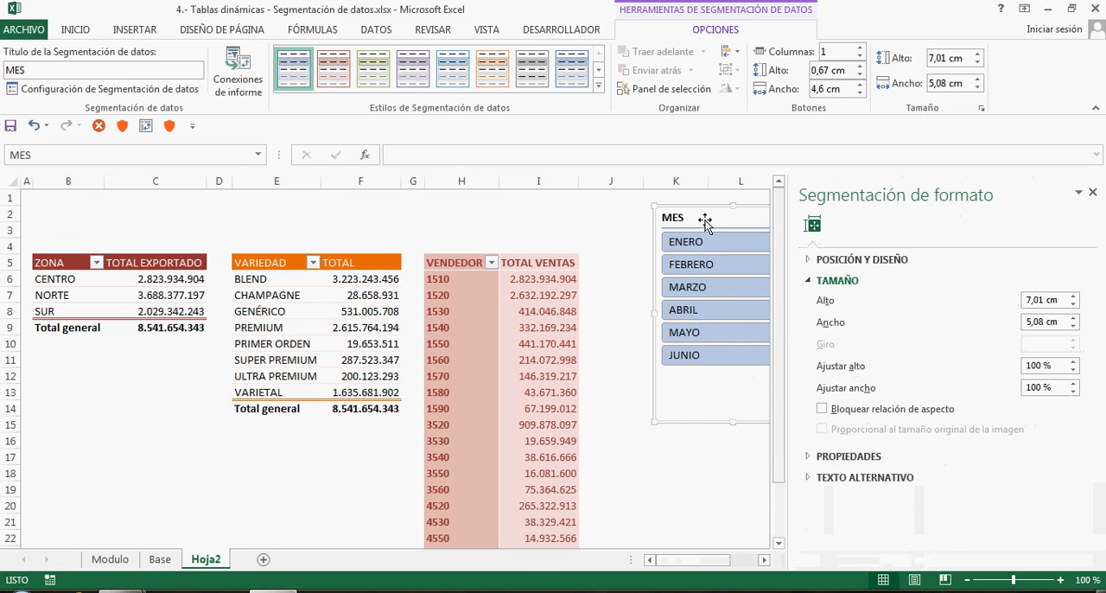
left_click_drag(703, 222, 627, 220)
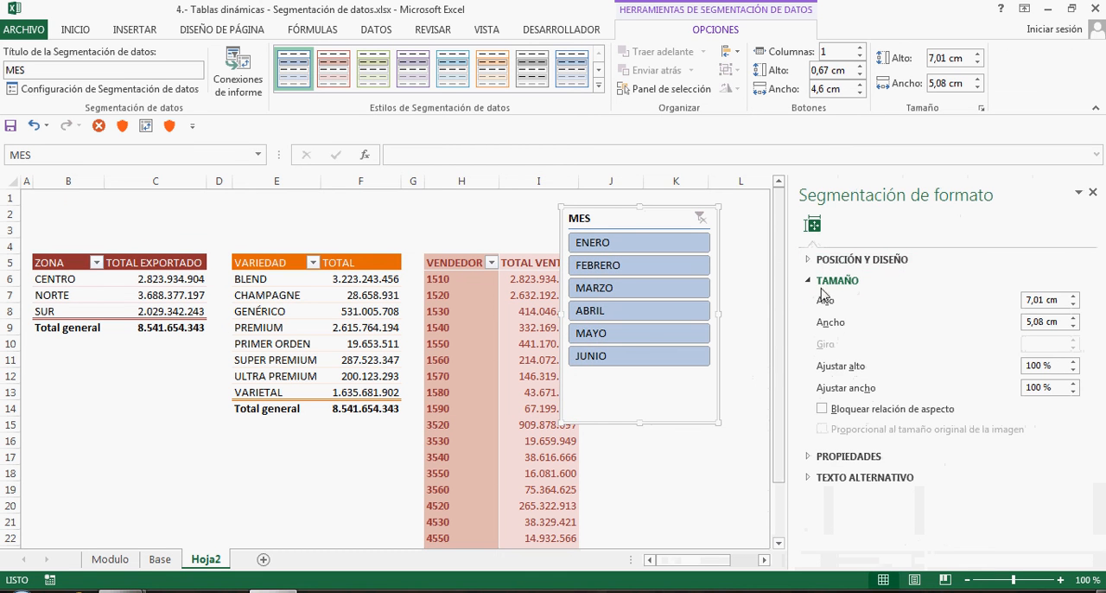
left_click(811, 282)
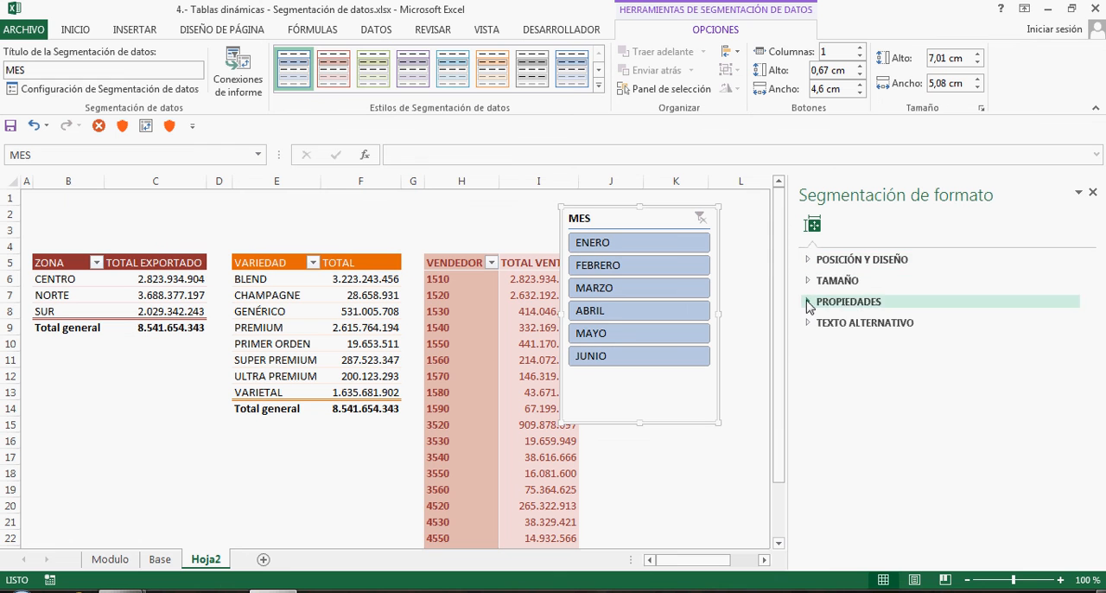
left_click(804, 261)
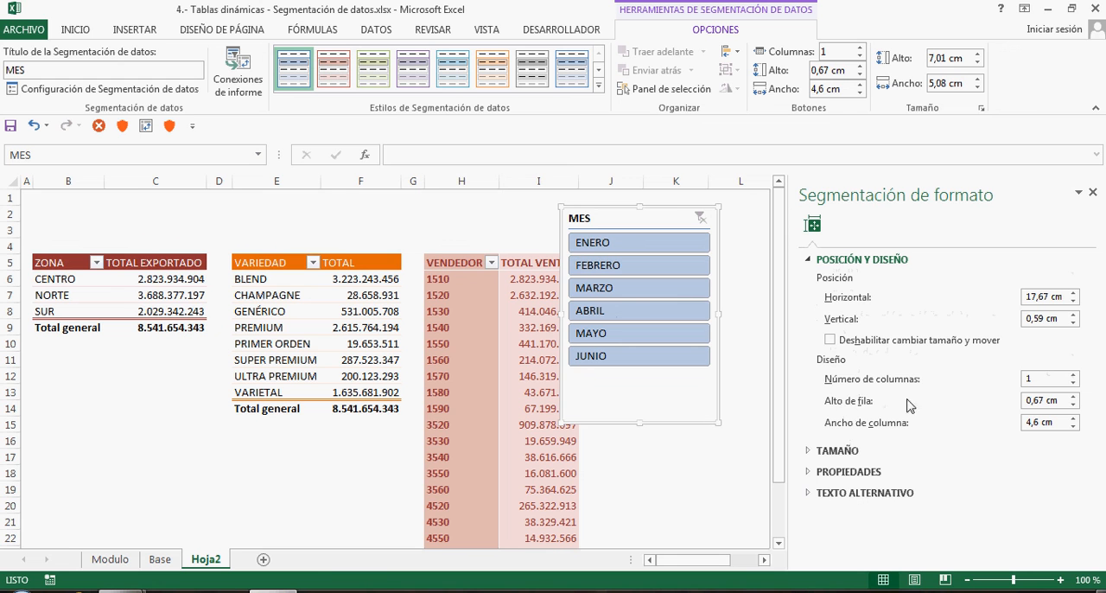
left_click(1074, 375)
left_click(1075, 375)
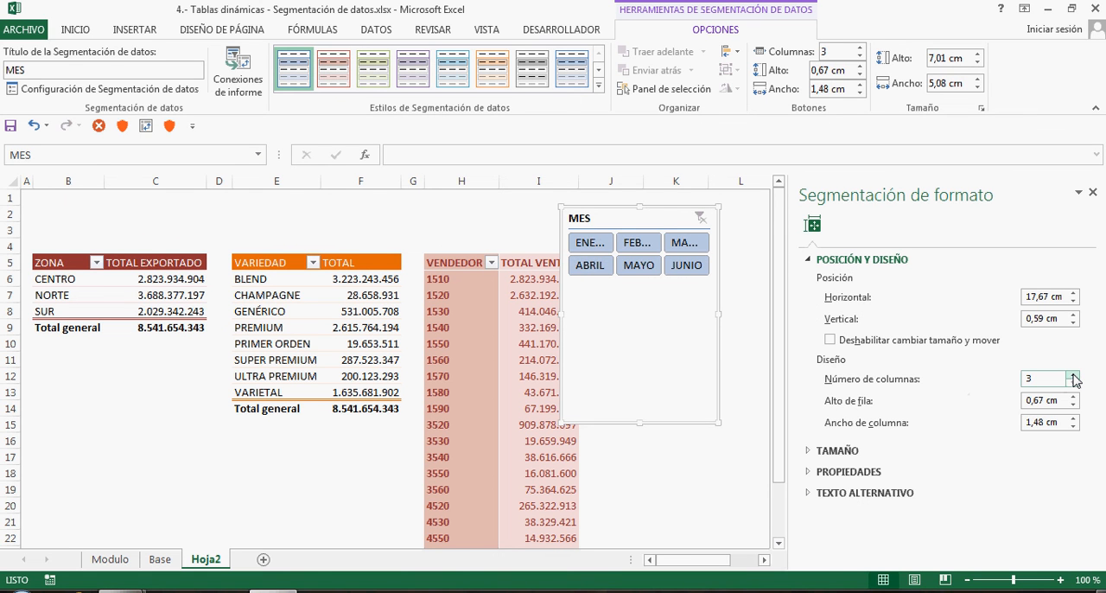
left_click(1074, 375)
left_click(1073, 375)
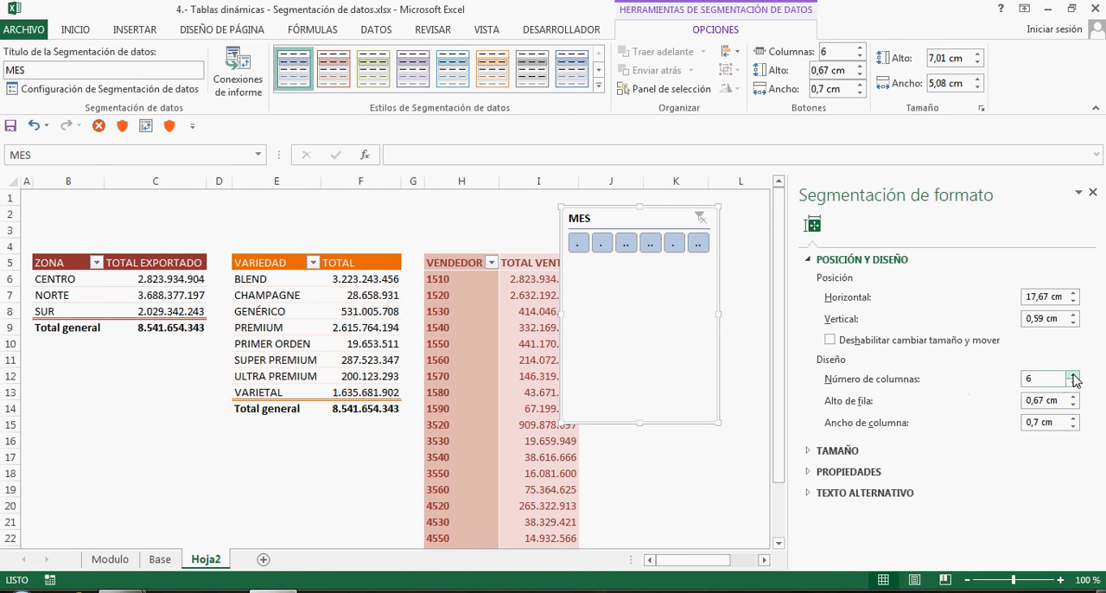
Place the MES slicer above the zone pivot table from column B and resize it to about 1,9 cm high by 13,21 cm wide
left_click_drag(640, 422, 93, 208)
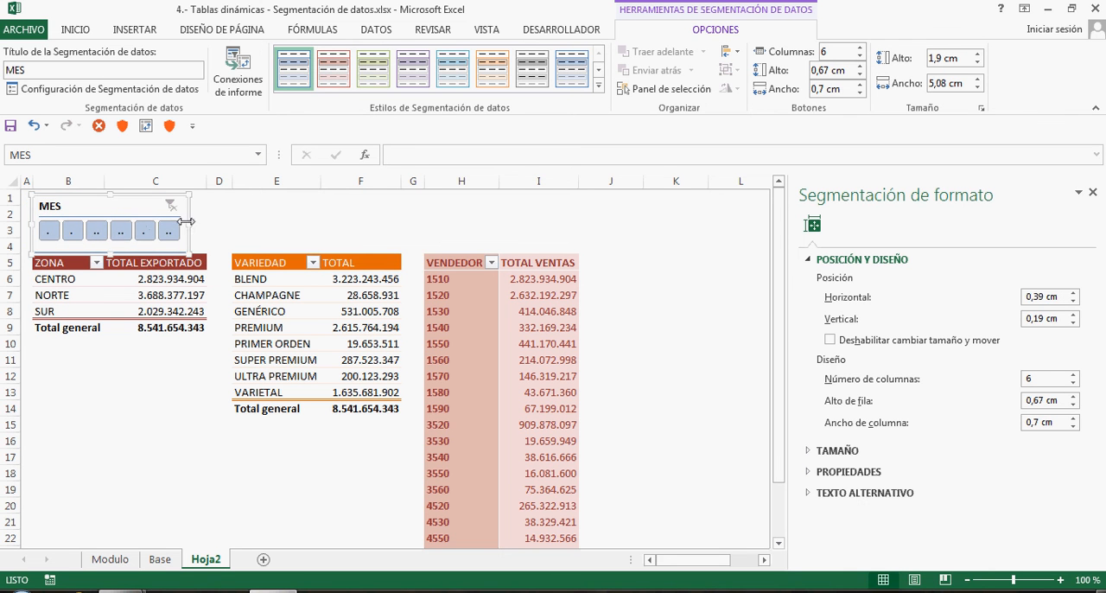
left_click_drag(188, 224, 438, 223)
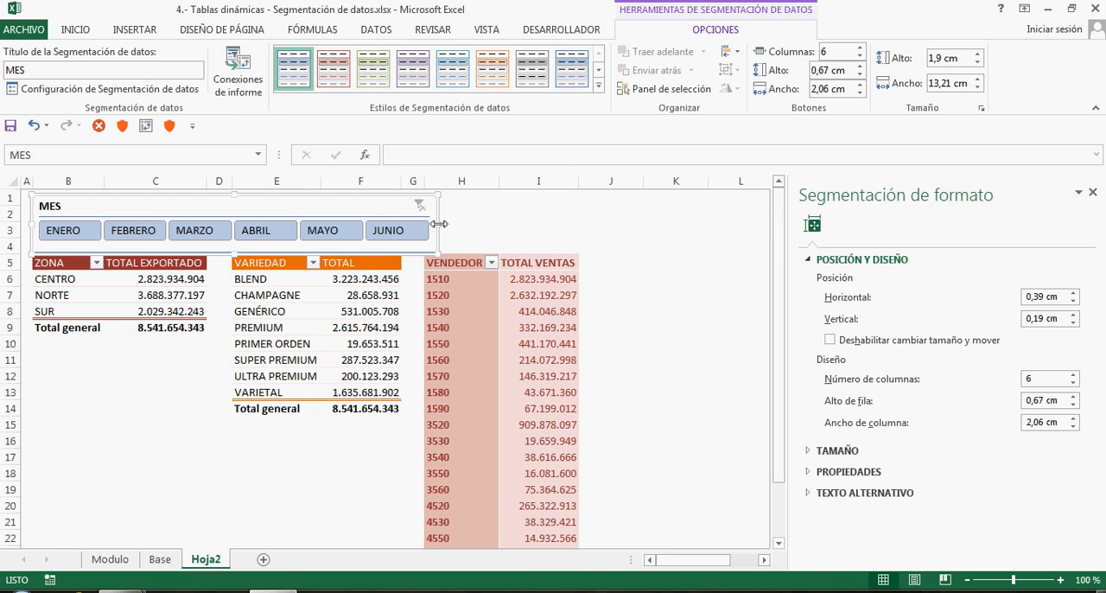
left_click(498, 231)
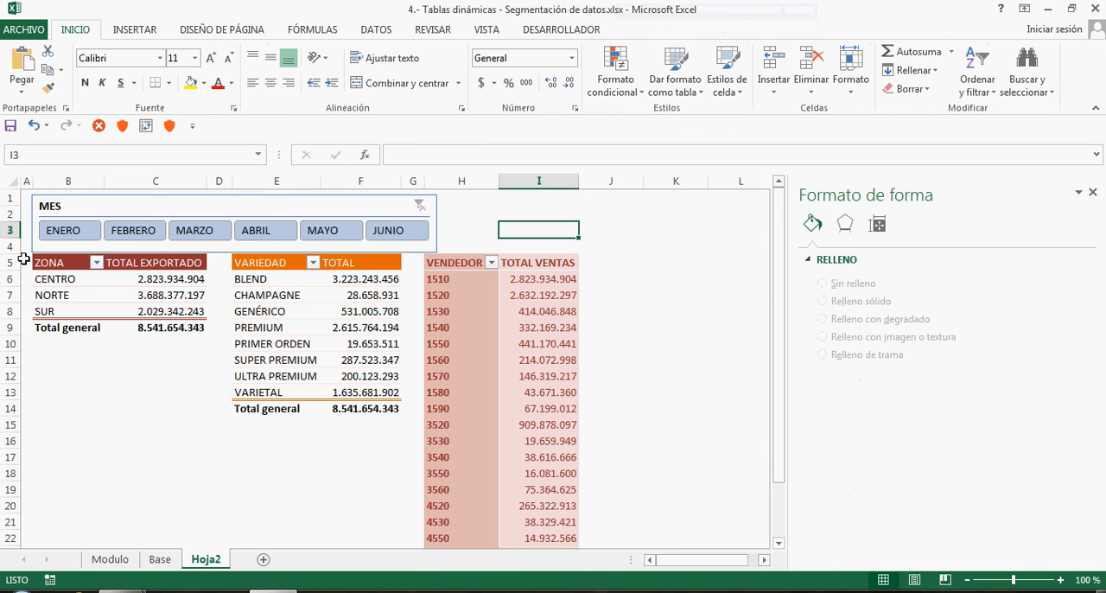
Insert two rows above the pivot tables and move the MES slicer to about 0,68 cm horizontal and 0,46 cm vertical
left_click_drag(10, 262, 10, 278)
right_click(10, 278)
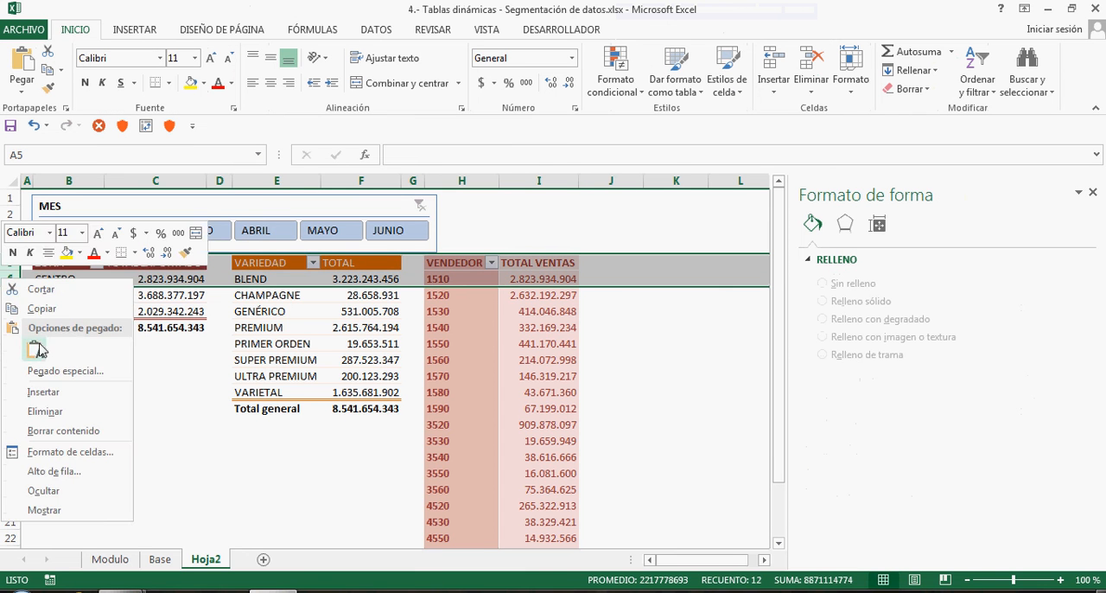
left_click(43, 393)
left_click(475, 277)
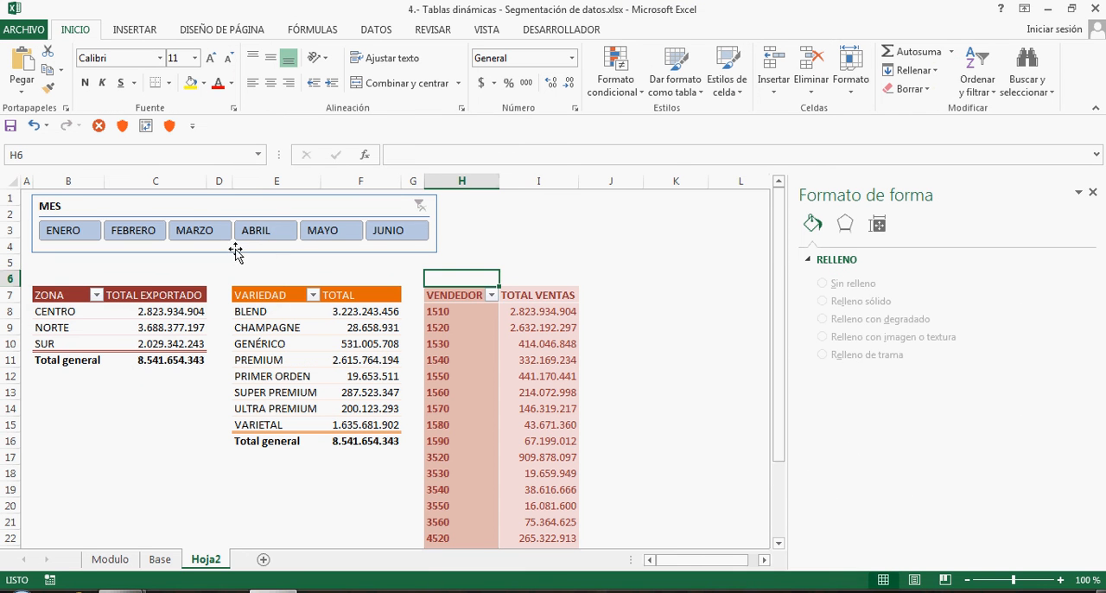
mouse_move(248, 211)
left_mouse_down()
mouse_move(269, 215)
mouse_move(257, 220)
left_mouse_up()
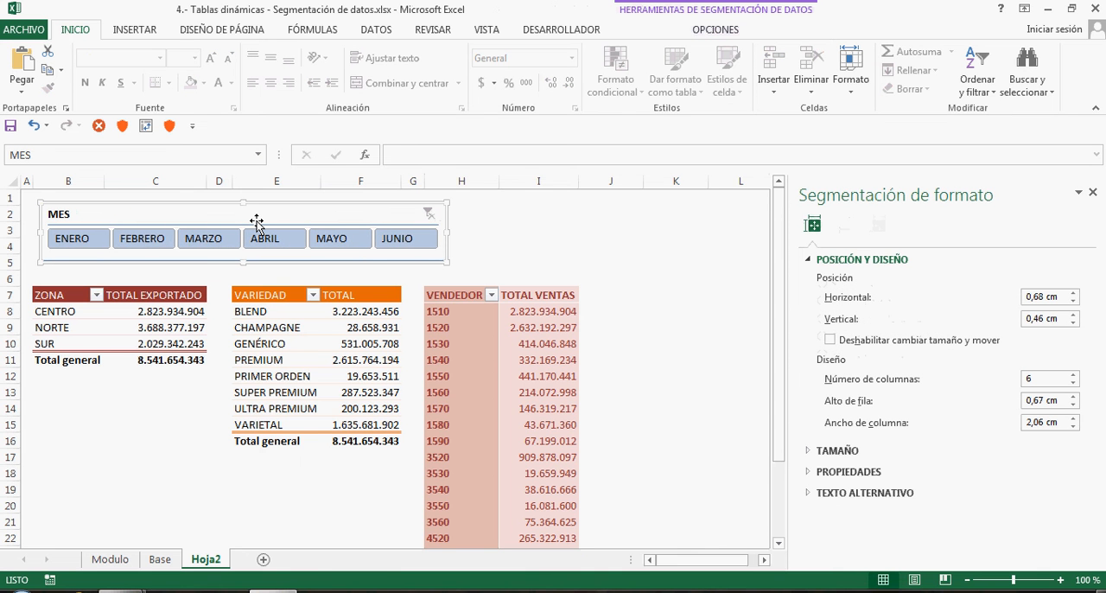
Filter the pivot tables month by month from ENERO to JUNIO and back to ENERO with the MES slicer
left_click(74, 240)
left_click(160, 241)
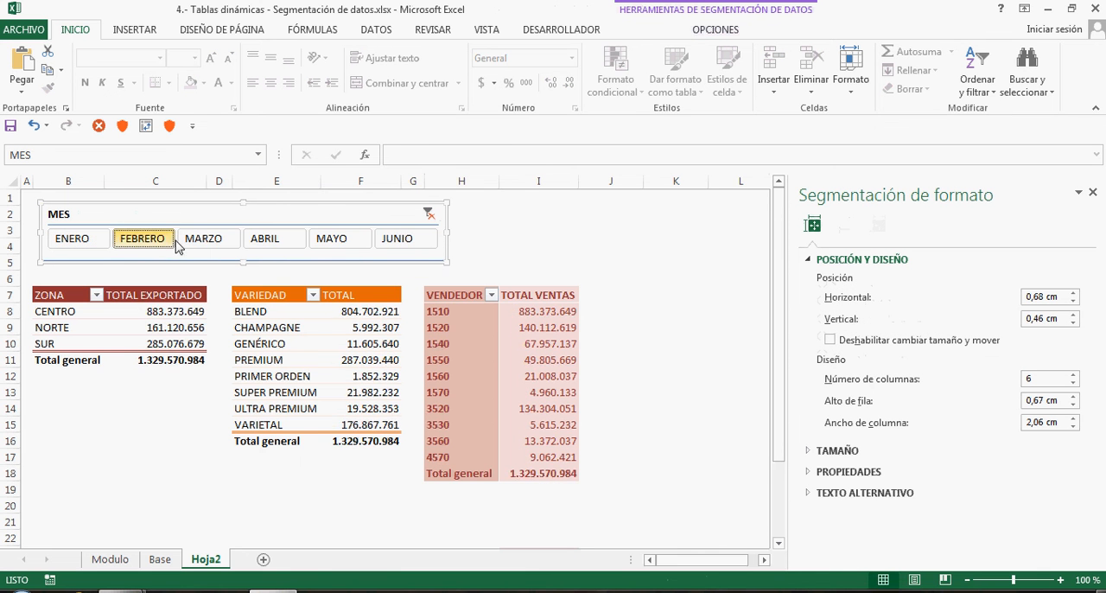
left_click(204, 242)
left_click(266, 242)
left_click(333, 242)
left_click(408, 243)
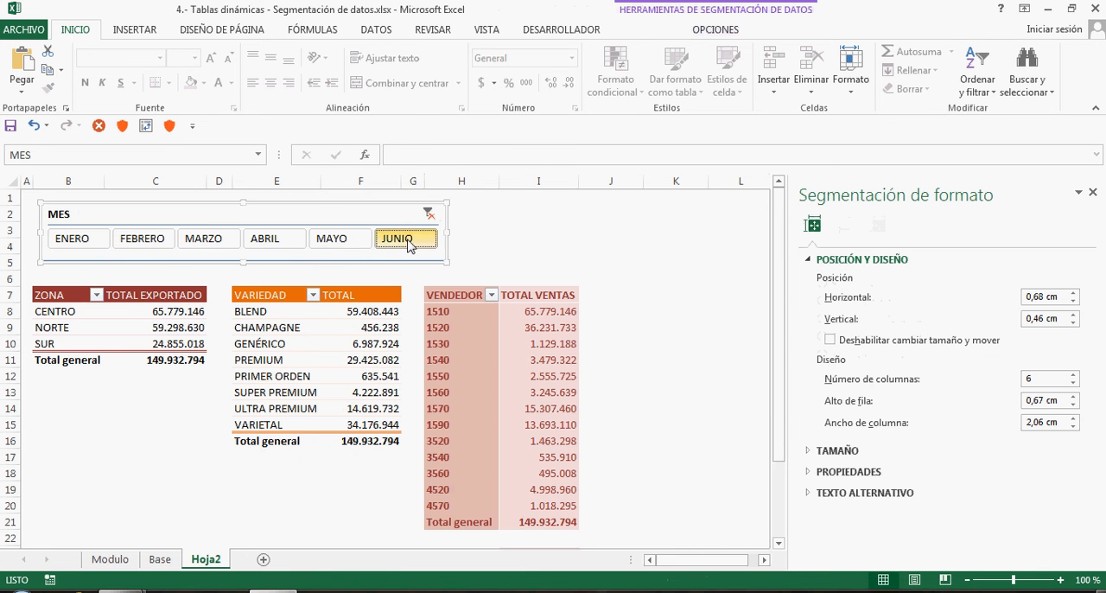
left_click(333, 242)
left_click(266, 242)
left_click(204, 242)
left_click(143, 242)
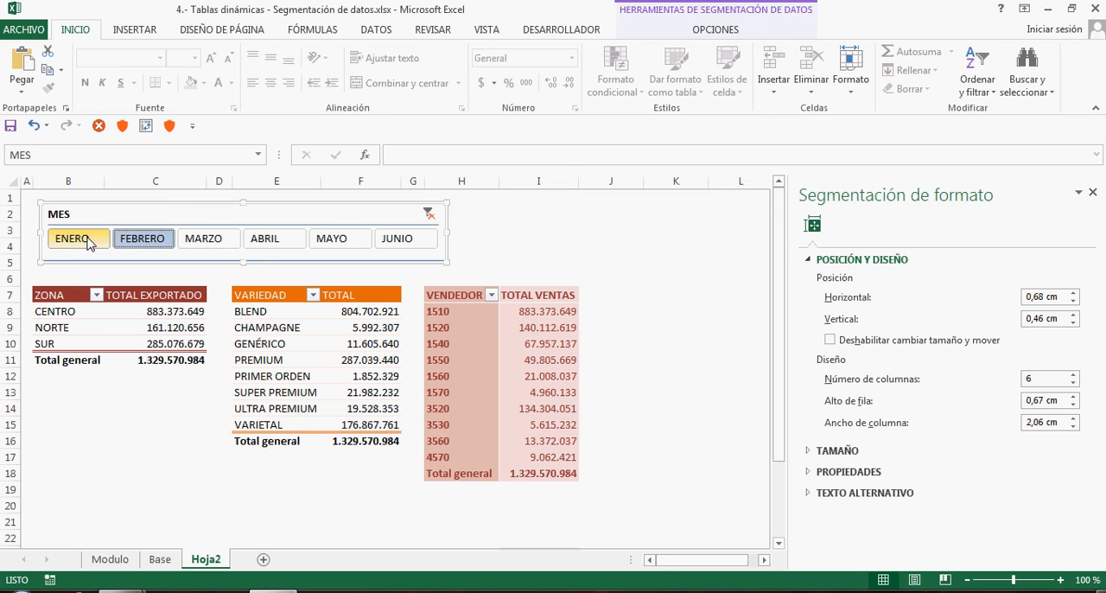
left_click(90, 243)
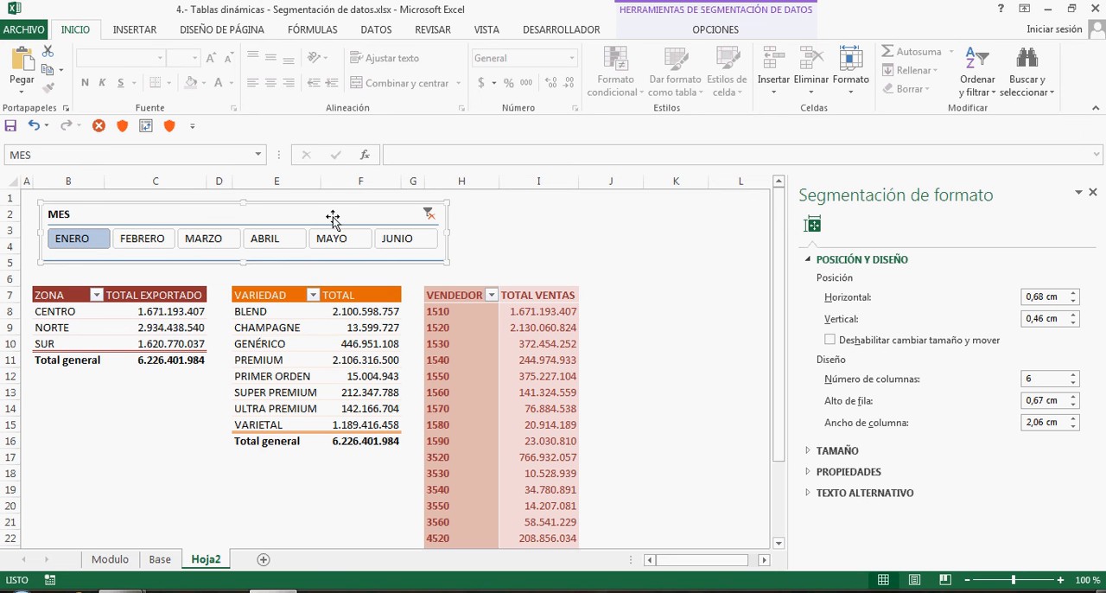
Disable resizing and moving of the MES slicer, and close its format settings
left_click(830, 339)
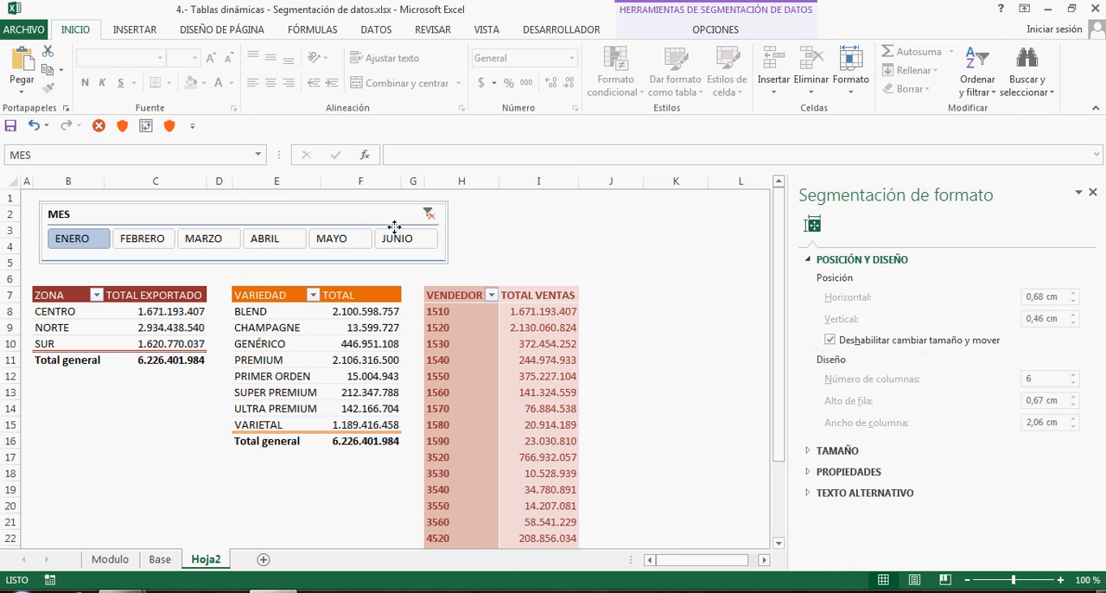
left_click(487, 243)
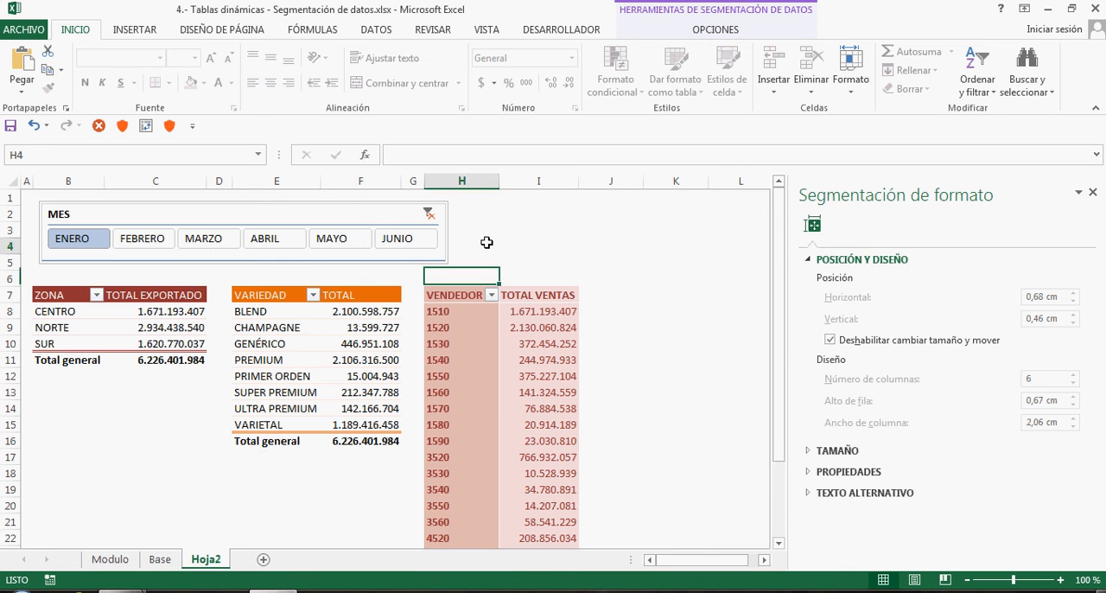
left_click(341, 214)
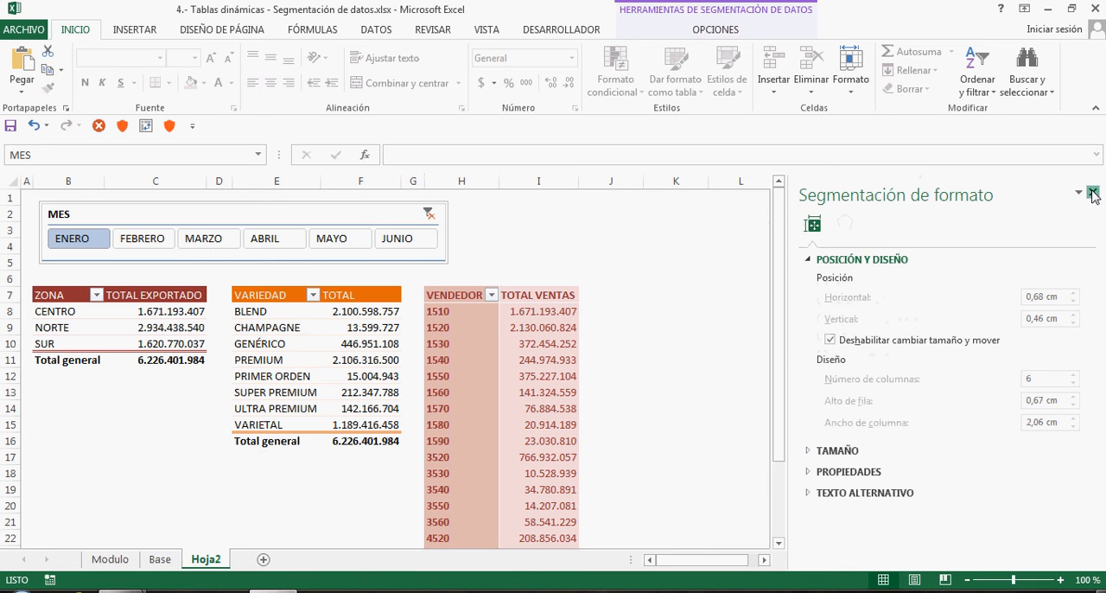
left_click(1095, 191)
Check the locked MES slicer by filtering the pivot tables month by month from JUNIO back to ENERO
left_click(401, 245)
left_click(337, 244)
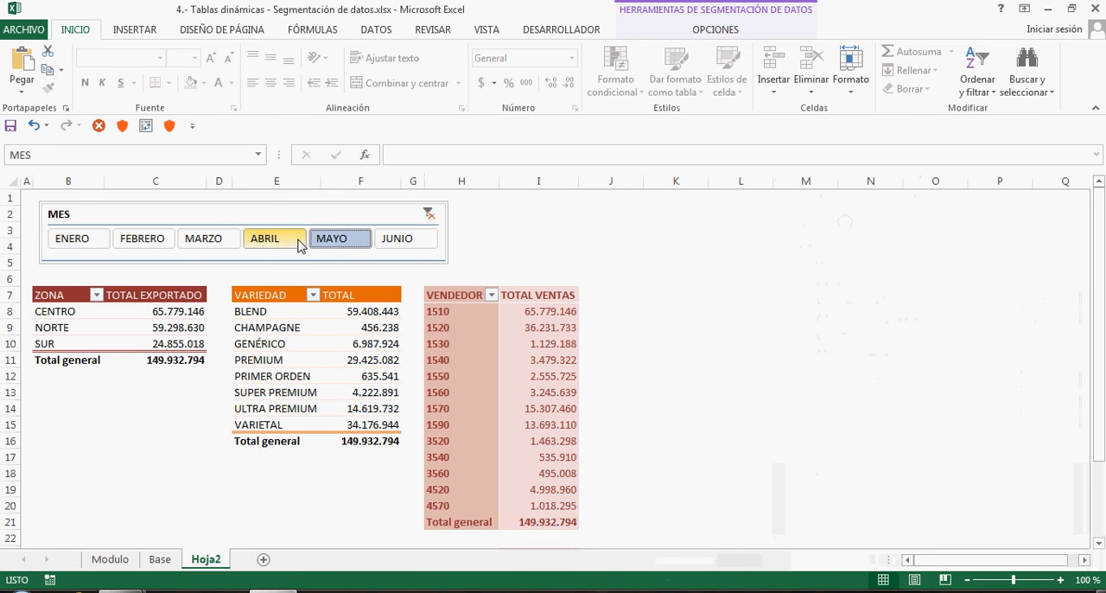
left_click(294, 244)
left_click(221, 245)
left_click(159, 245)
left_click(76, 240)
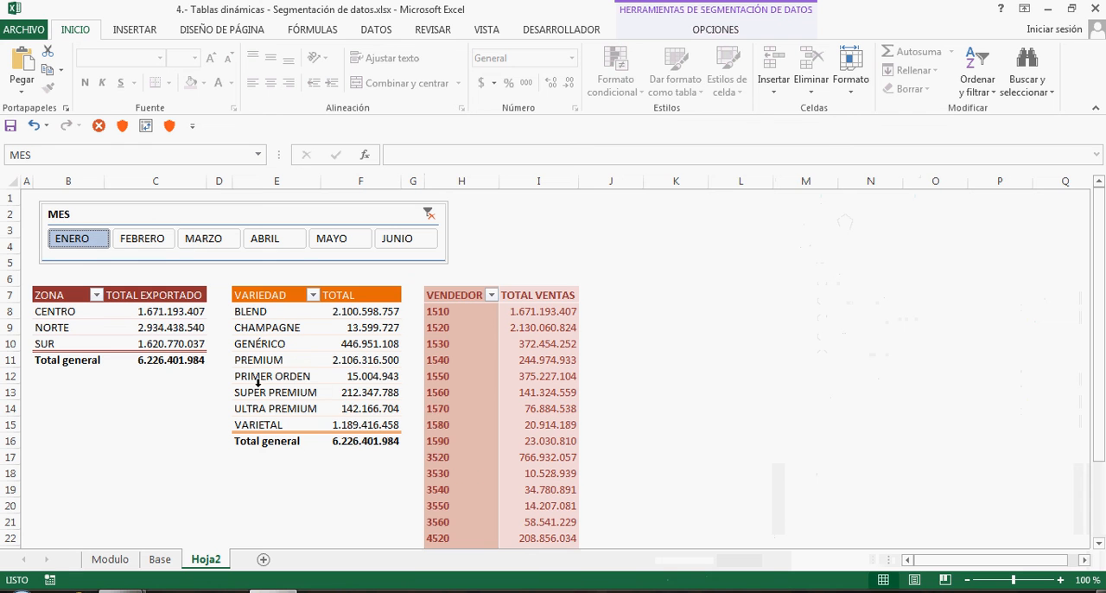
mouse_move(355, 390)
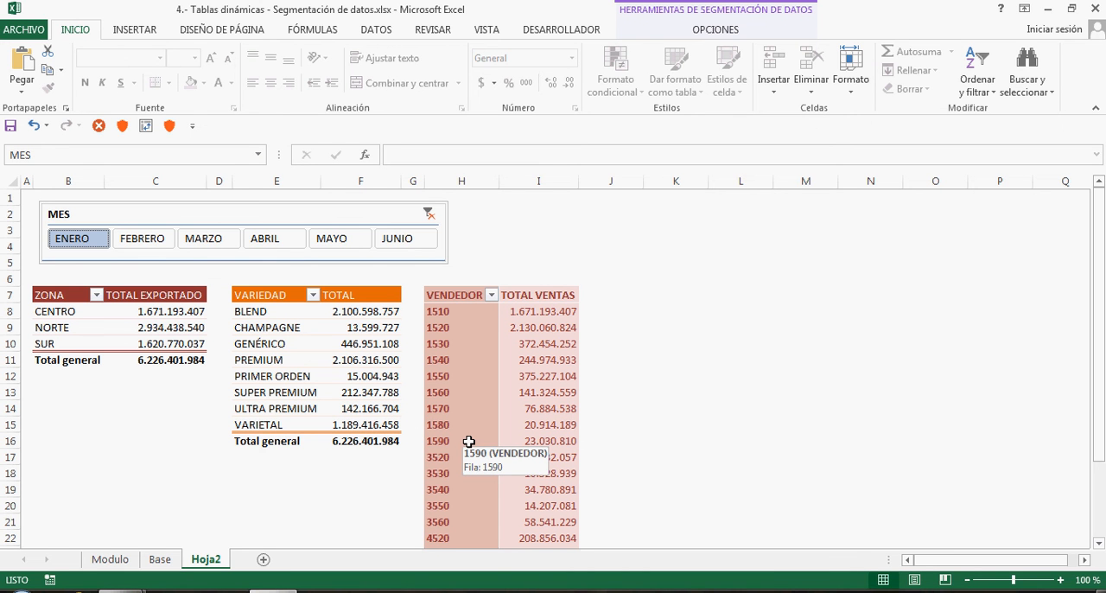
left_click(489, 330)
right_click(485, 321)
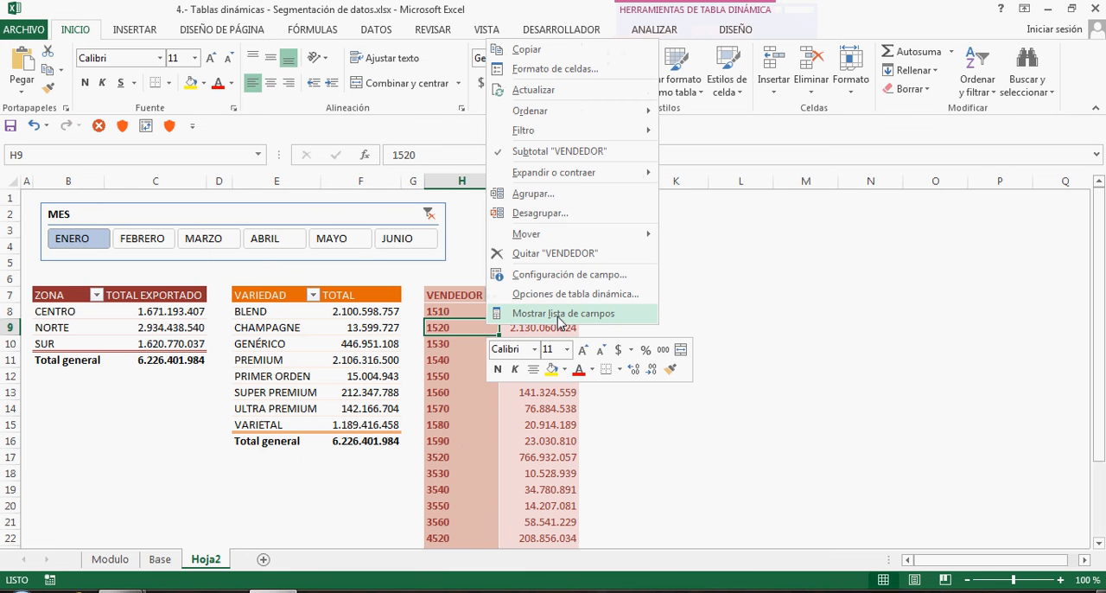
left_click(458, 366)
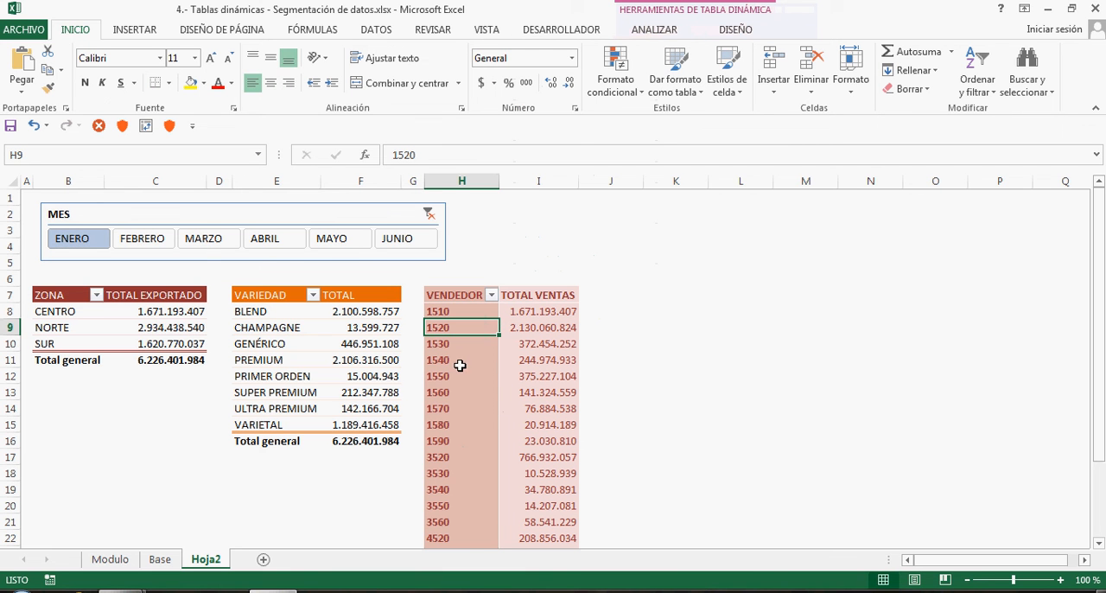
left_click(338, 345)
left_click(185, 327)
left_click(290, 328)
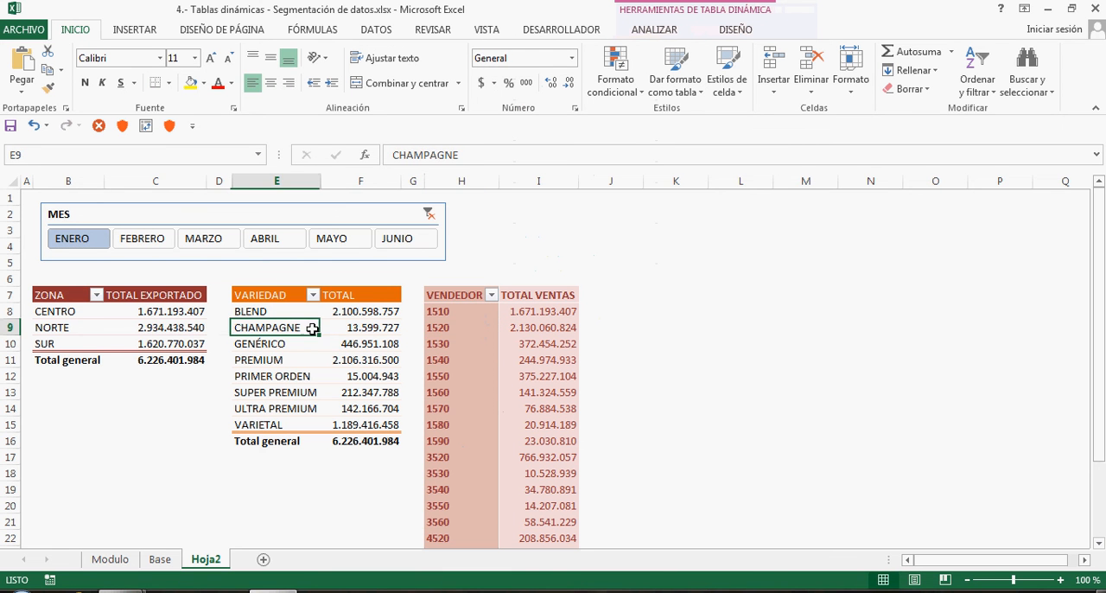
left_click(464, 333)
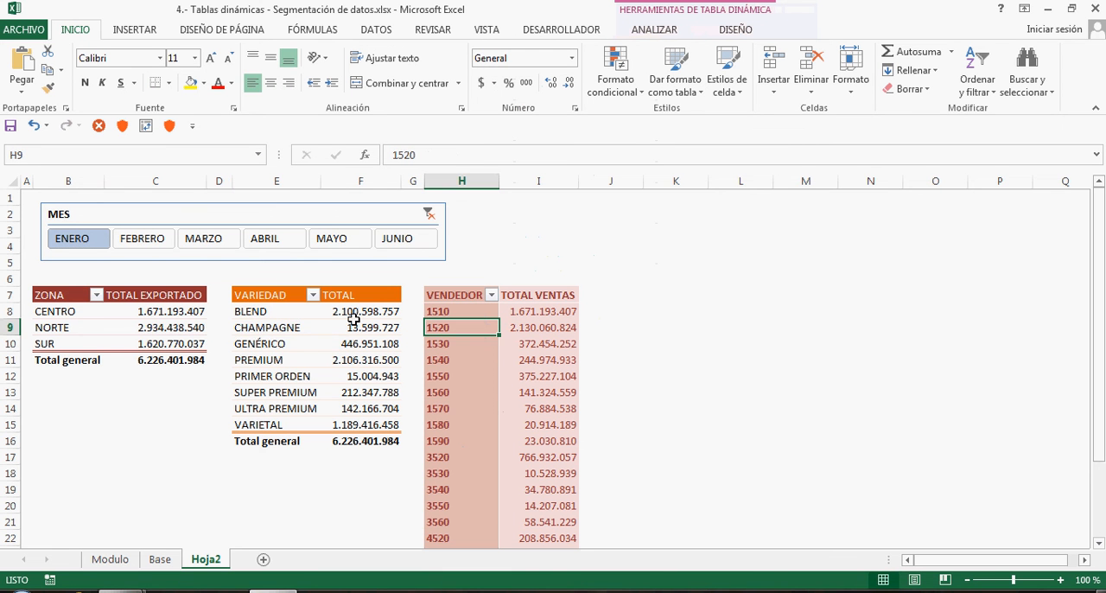
Show the field list of the VENDEDOR pivot table and dock it beside the worksheet
right_click(465, 333)
left_click(514, 317)
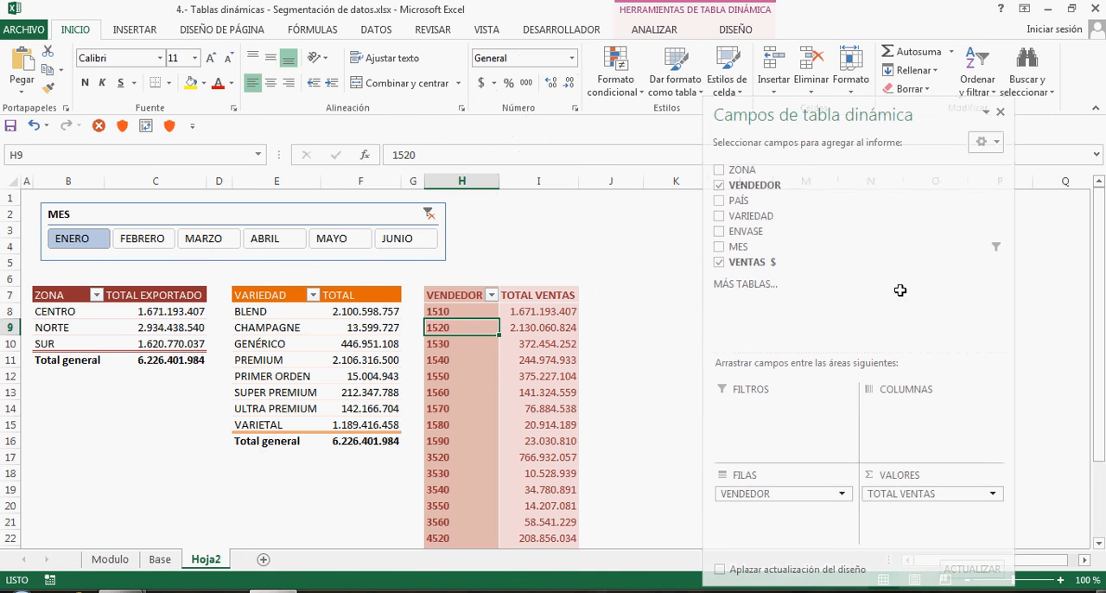
left_click_drag(804, 112, 775, 117)
double_click(775, 117)
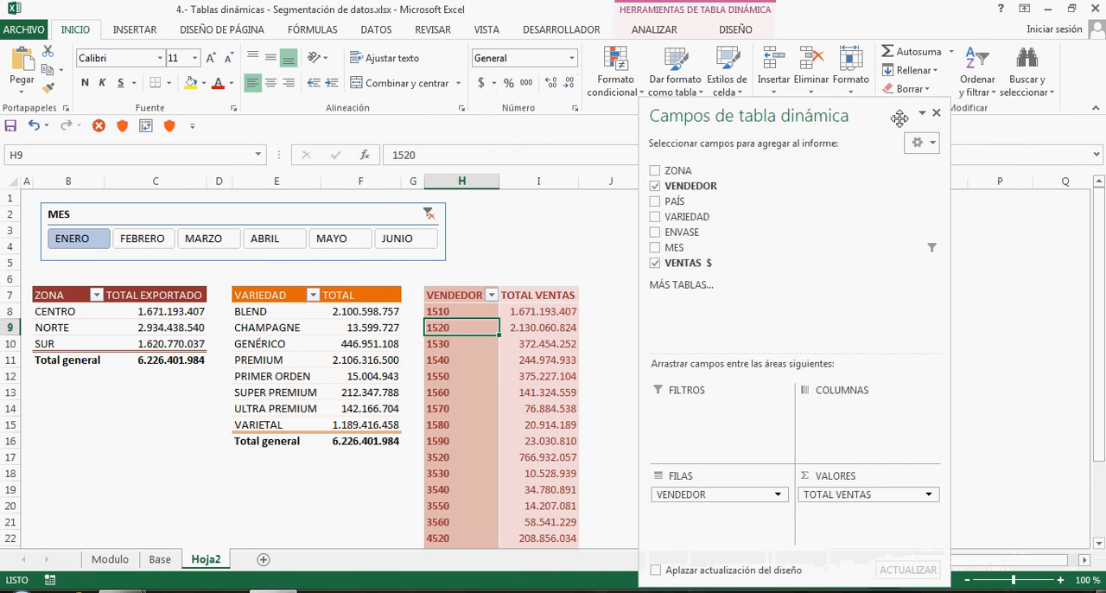
left_click(938, 117)
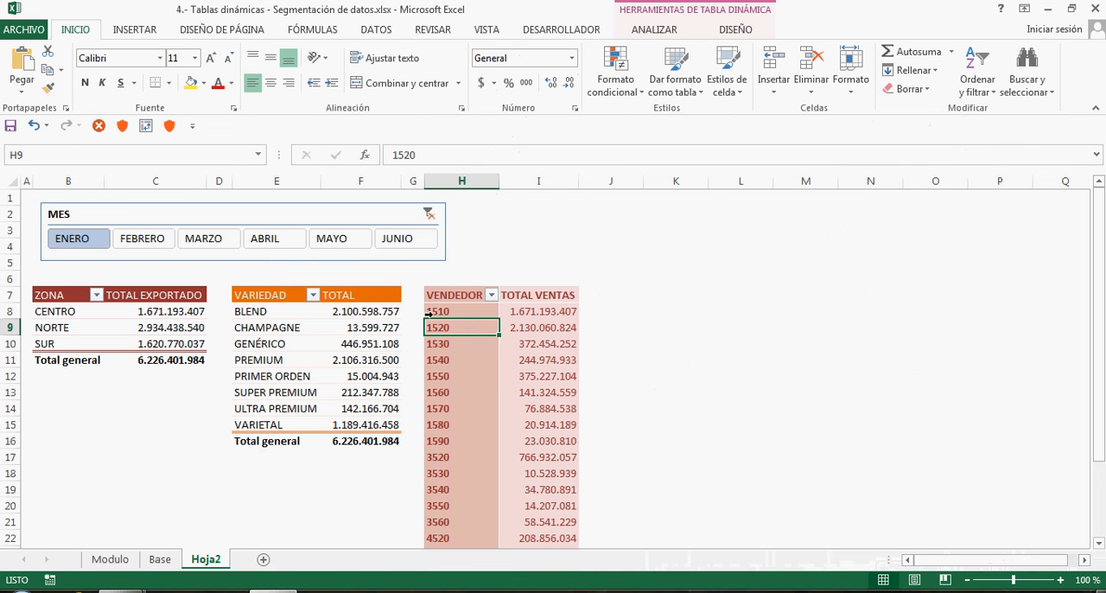
right_click(496, 326)
left_click(517, 316)
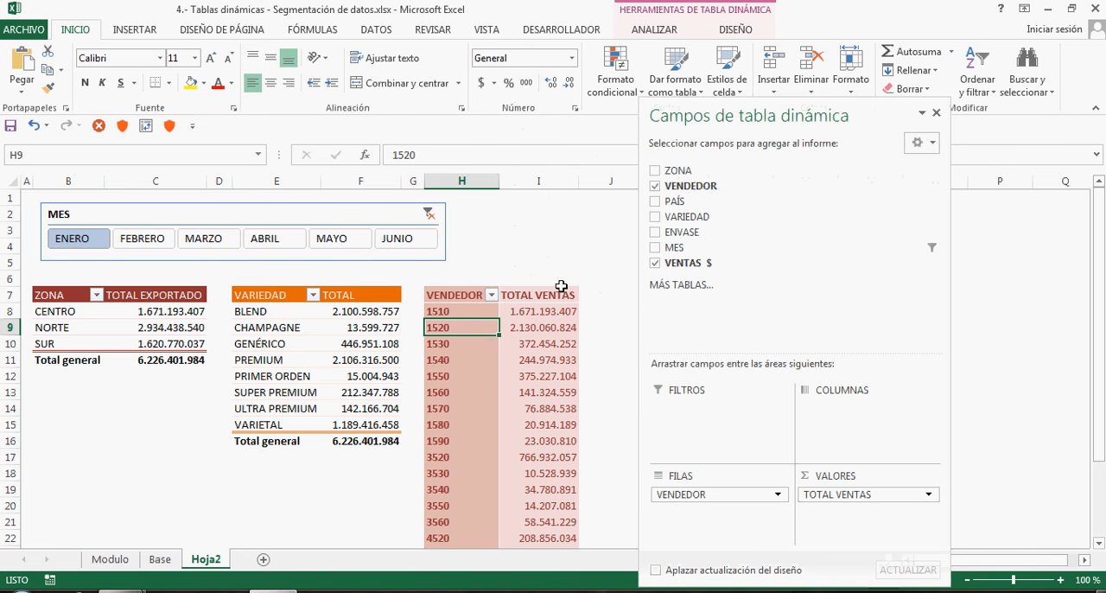
left_click_drag(657, 105, 1102, 112)
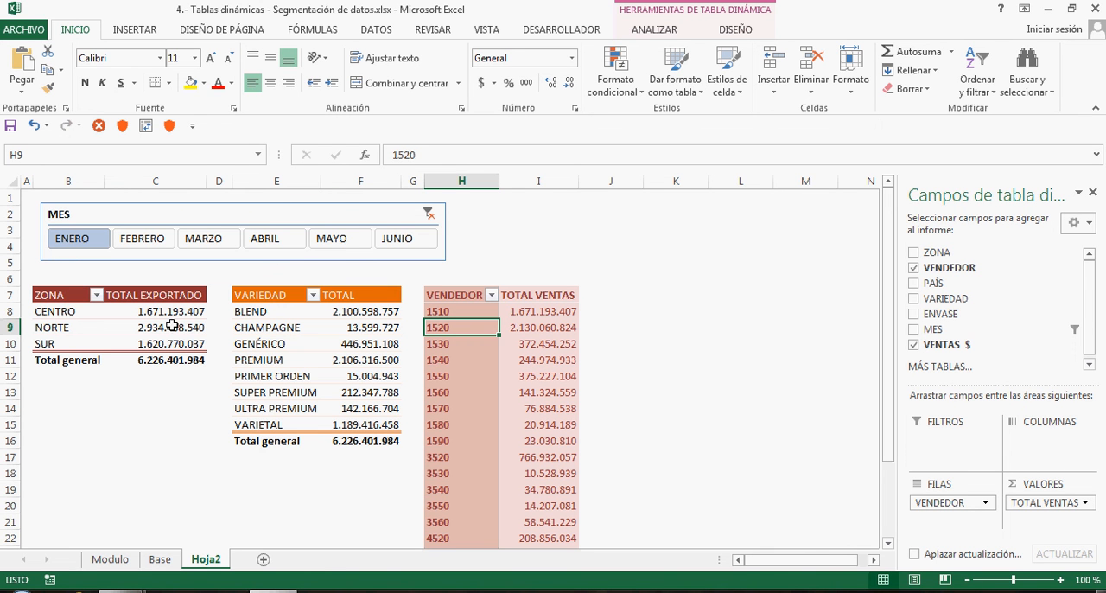
Apply the dark orange slicer style with grey unselected buttons to the MES slicer
mouse_move(534, 384)
left_click(362, 223)
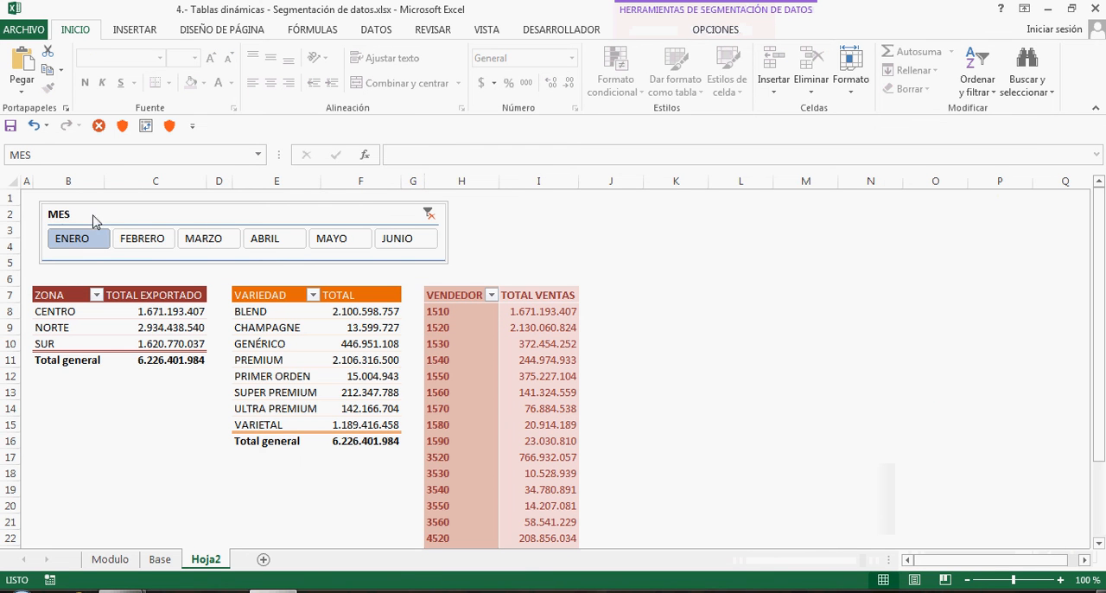
left_click(722, 31)
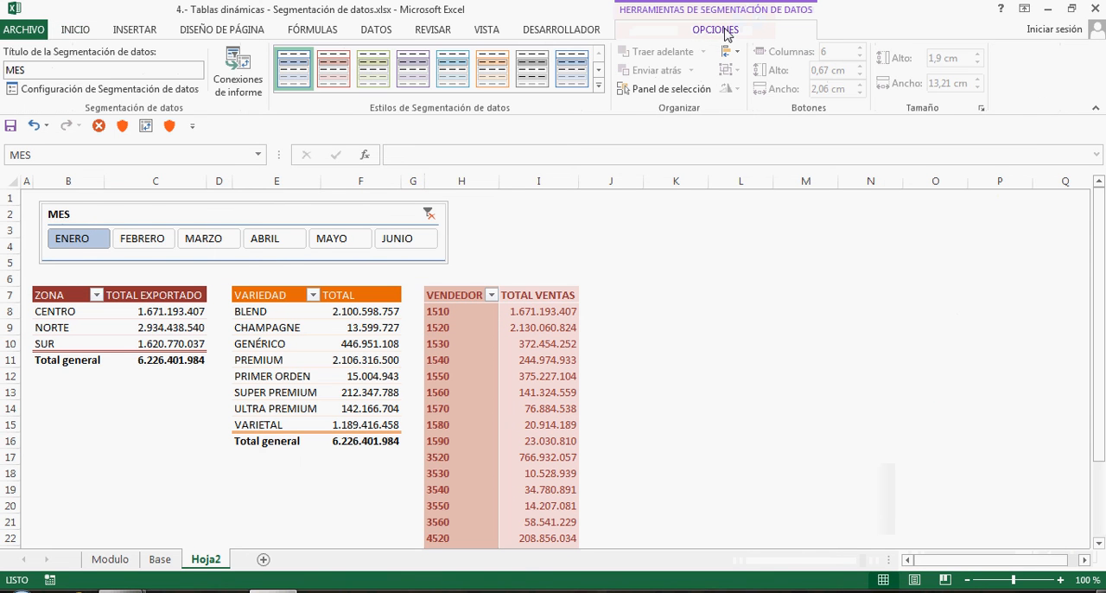
left_click(600, 86)
left_click(496, 149)
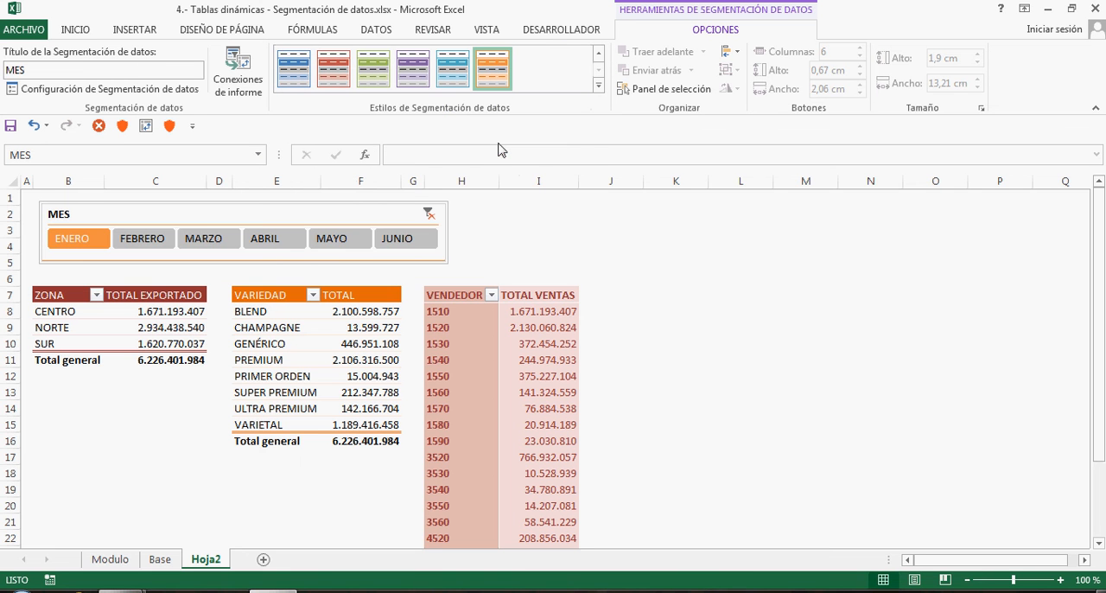
Filter the pivot tables from FEBRERO through JUNIO and back to ENERO with the restyled MES slicer
left_click(148, 239)
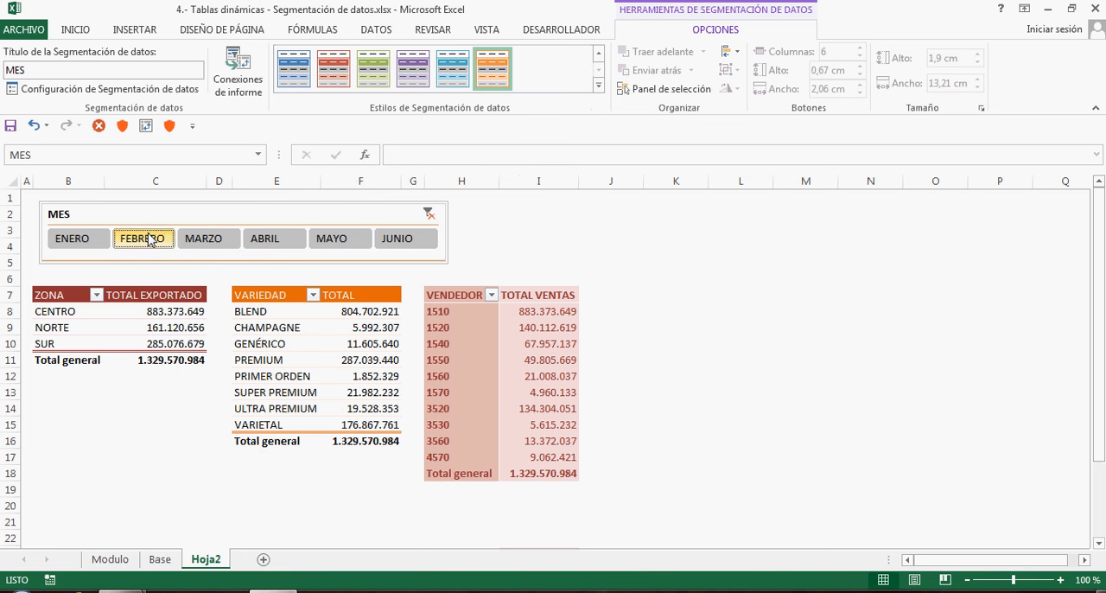
left_click(217, 246)
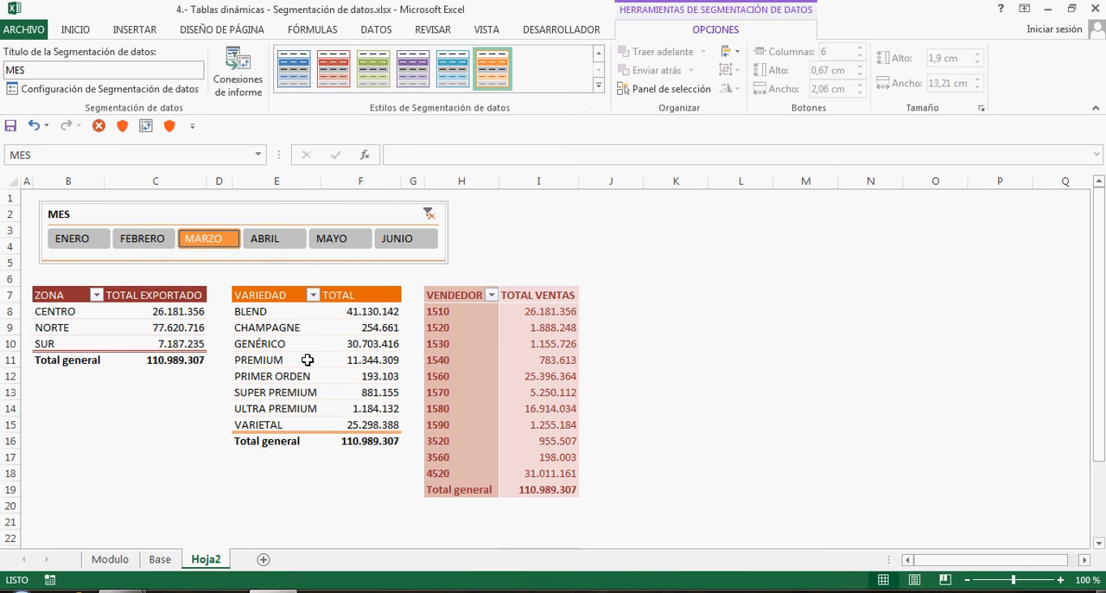
left_click(280, 246)
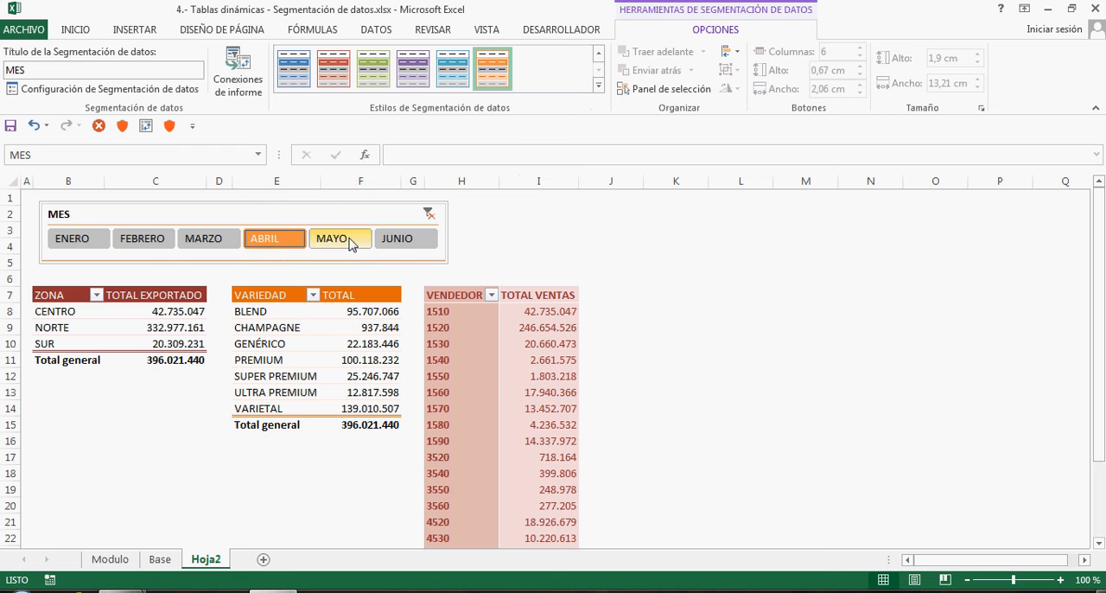
left_click(368, 250)
left_click(393, 242)
left_click(337, 244)
left_click(273, 244)
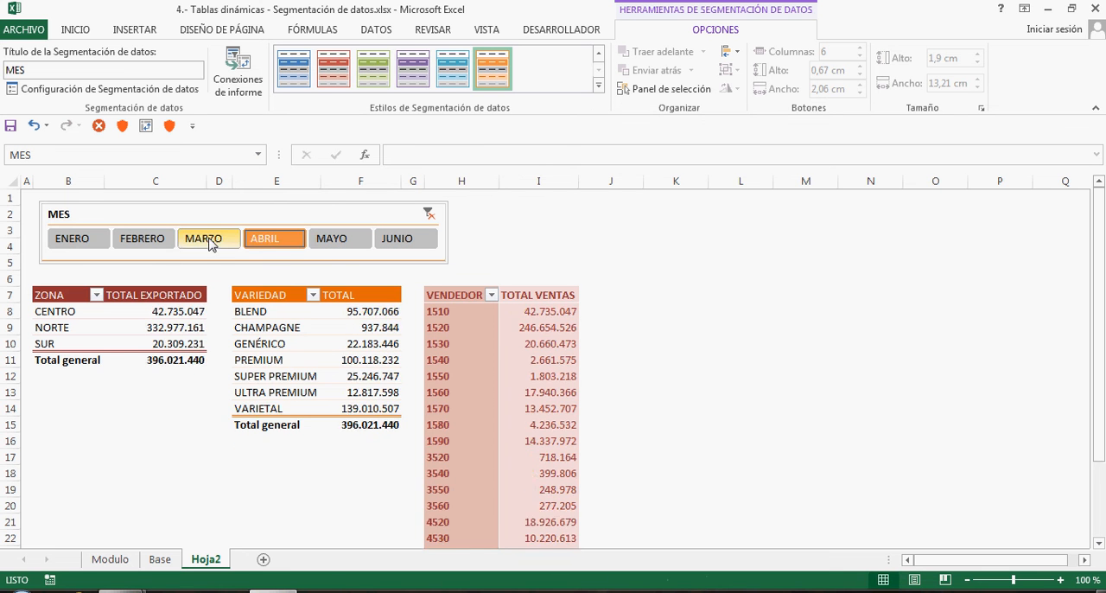
left_click(208, 244)
left_click(155, 242)
left_click(77, 241)
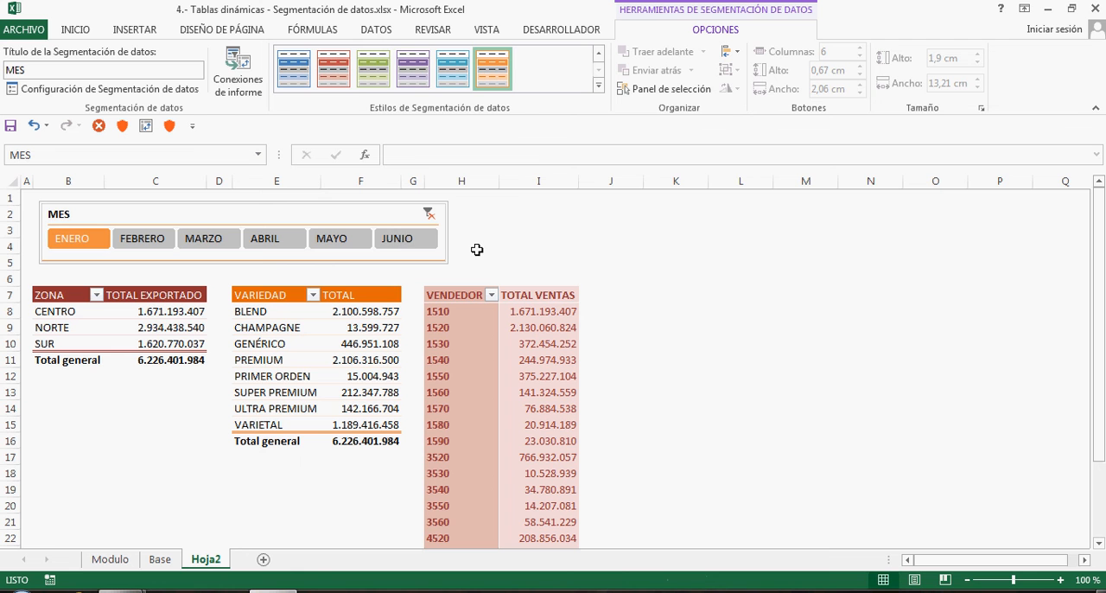
Filter the pivot tables by ENERO, ABRIL and JUNIO together with the MES slicer, and clear its filter
left_click(622, 248)
scroll(622, 248, "down", 2, "ctrl")
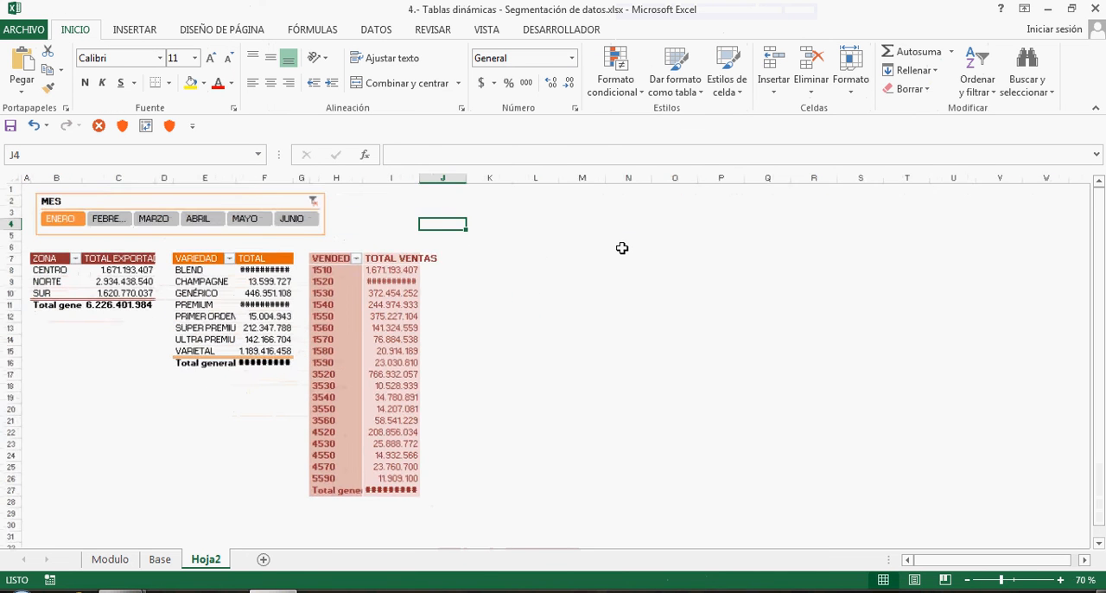
scroll(623, 248, "up", 1, "ctrl")
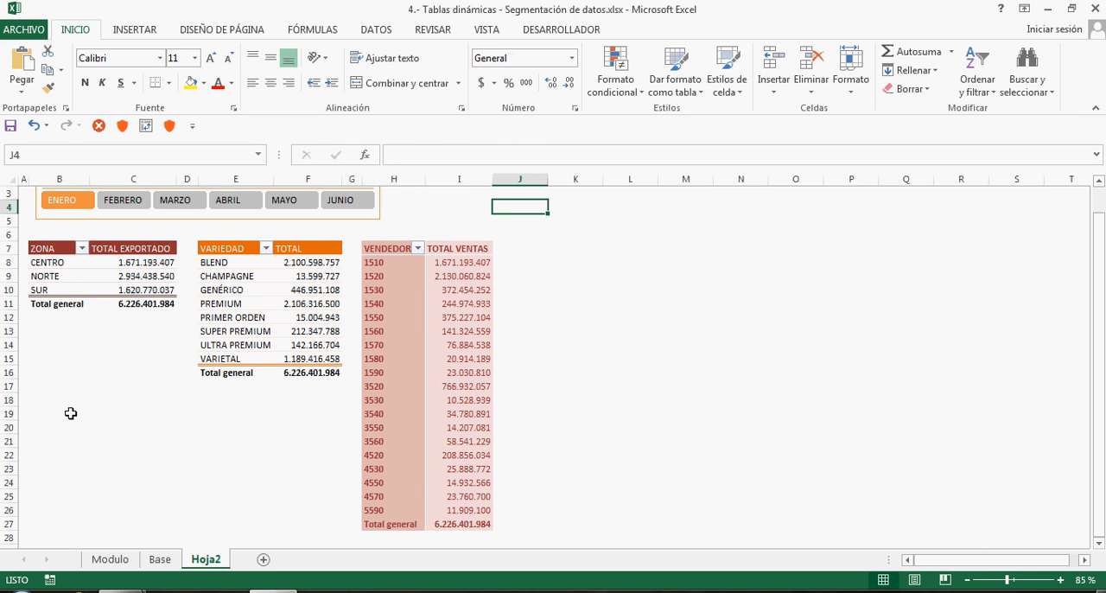
left_click(229, 201)
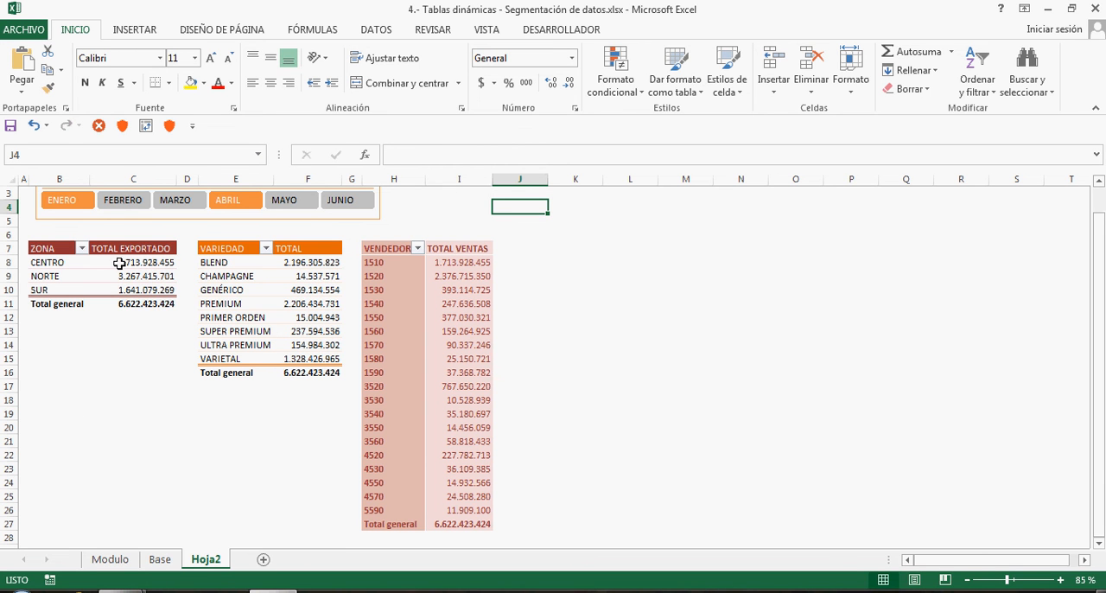
left_click(76, 203, "ctrl")
left_click(235, 216, "ctrl")
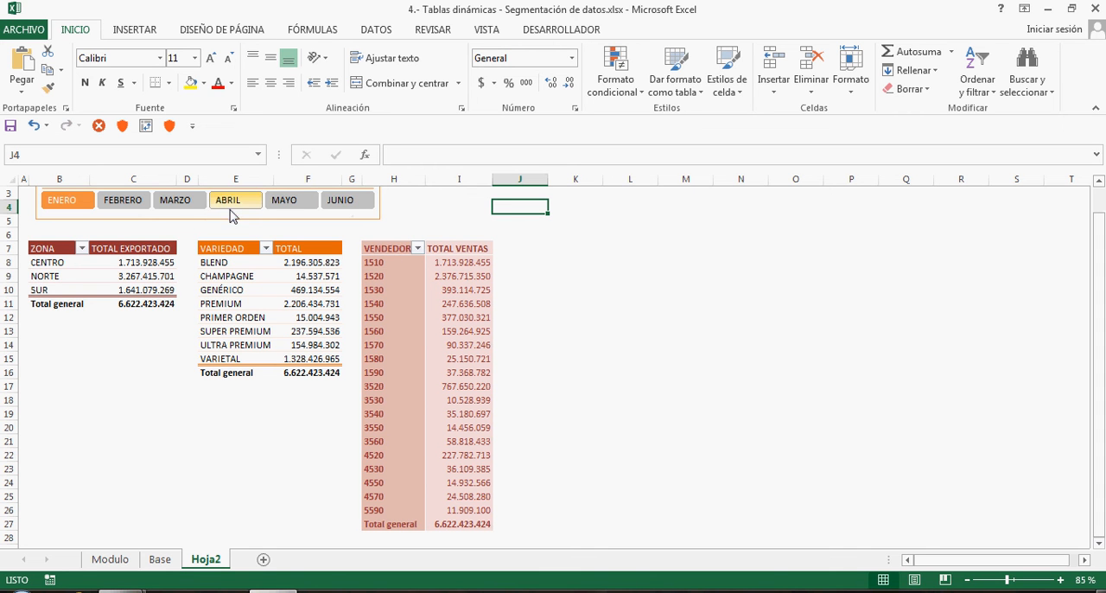
left_click(353, 208, "ctrl")
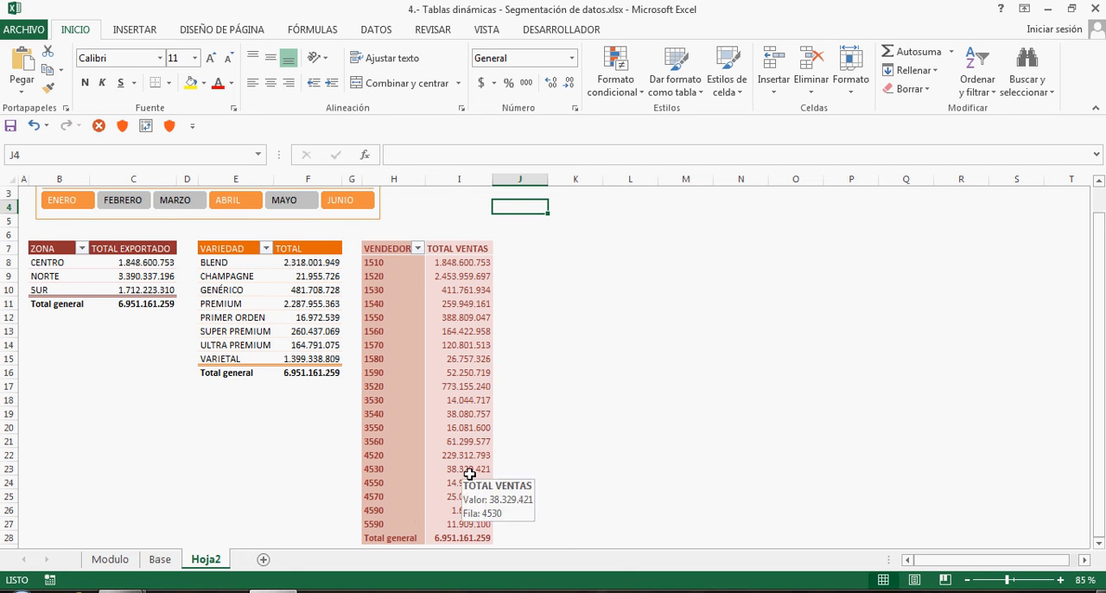
scroll(616, 460, "up", 1)
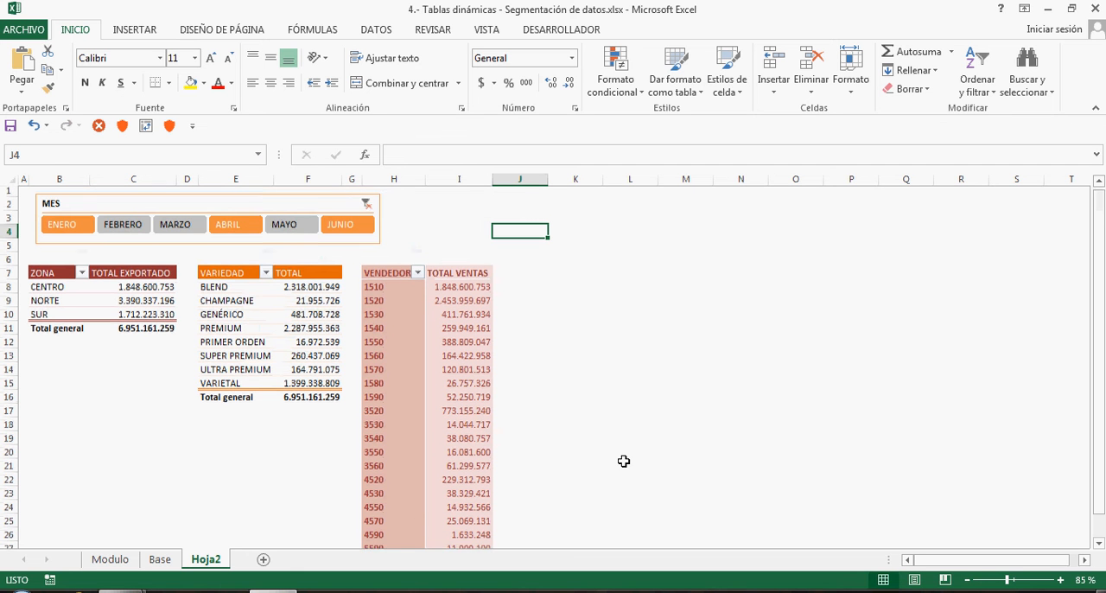
left_click(367, 206)
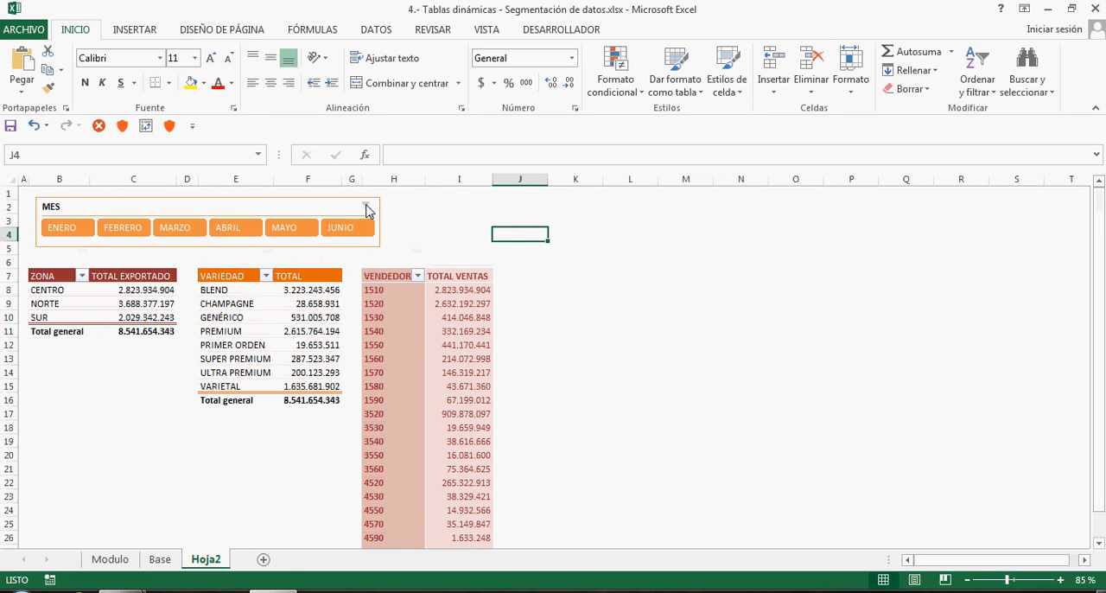
Go to the Modulo sheet and select the merged title cell in B2
left_click(391, 345)
left_click(448, 369)
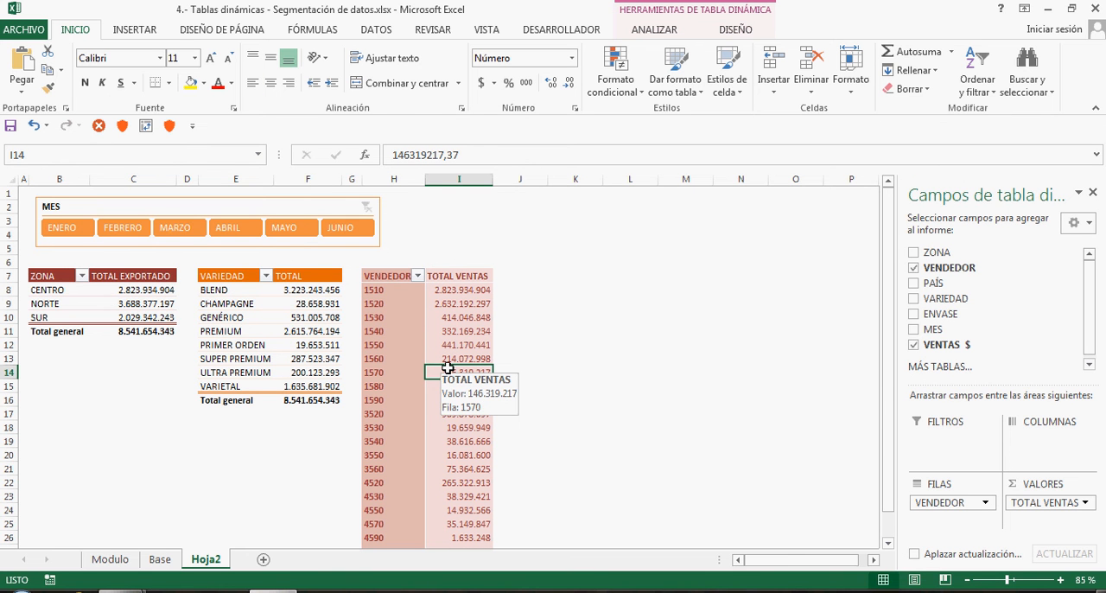
left_click(104, 563)
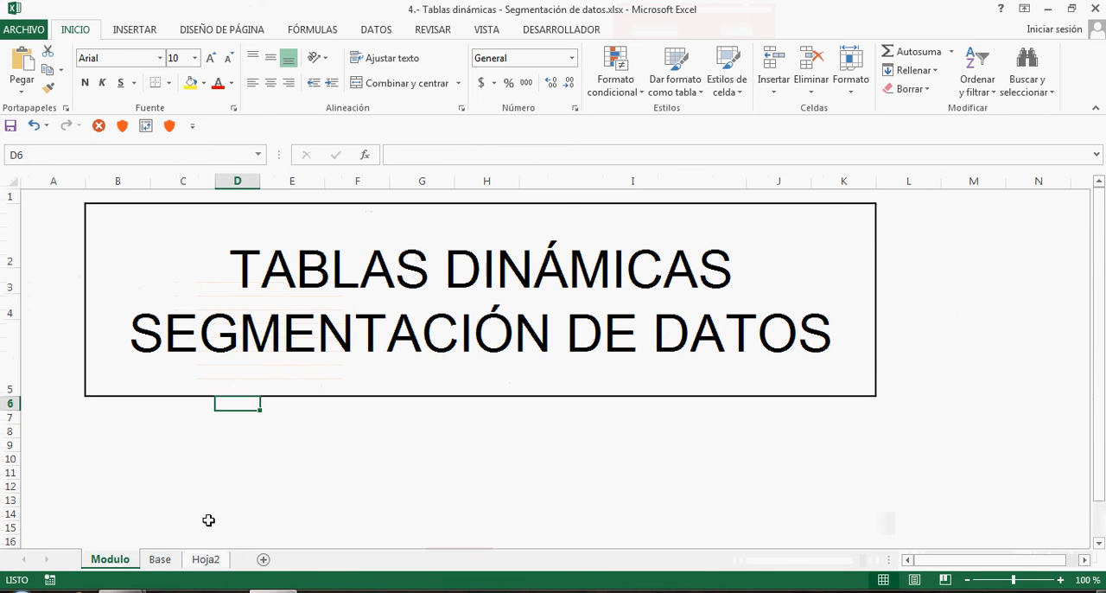
left_click(666, 348)
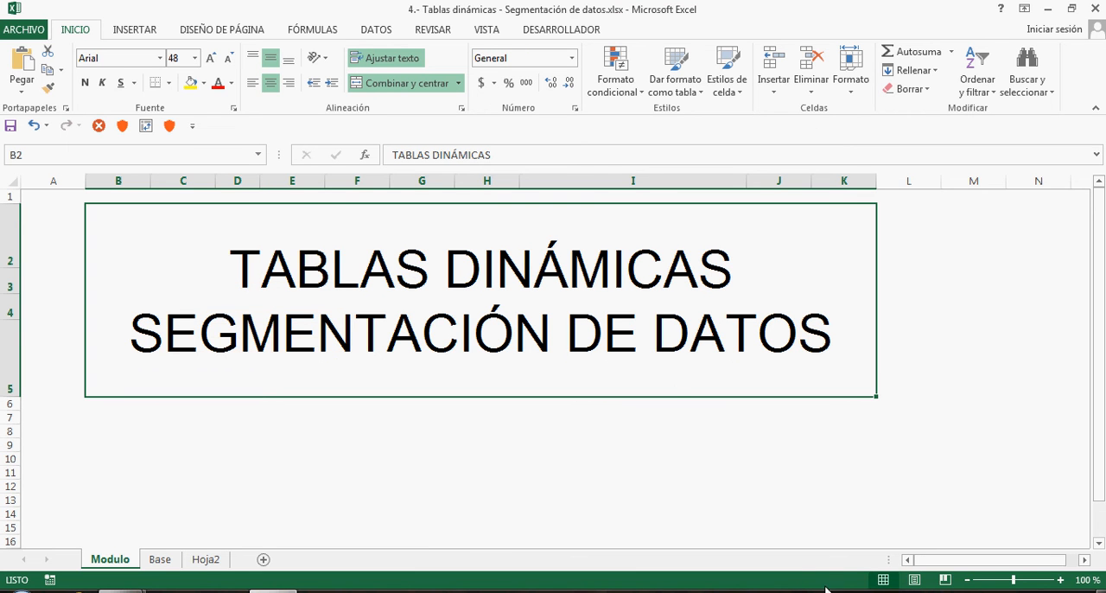